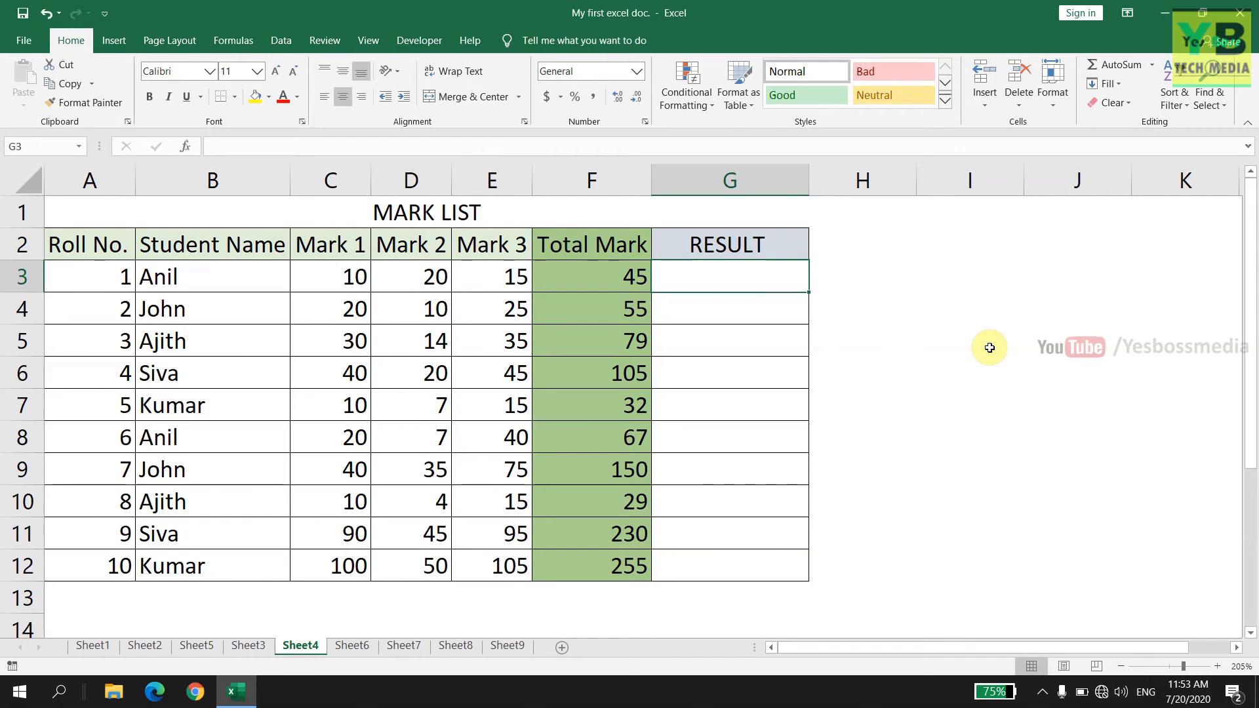
Search the function library for "if" and insert the IF function into cell G3 under RESULT.
{"action": "key", "text": "Down"}
{"action": "key", "text": "Up"}
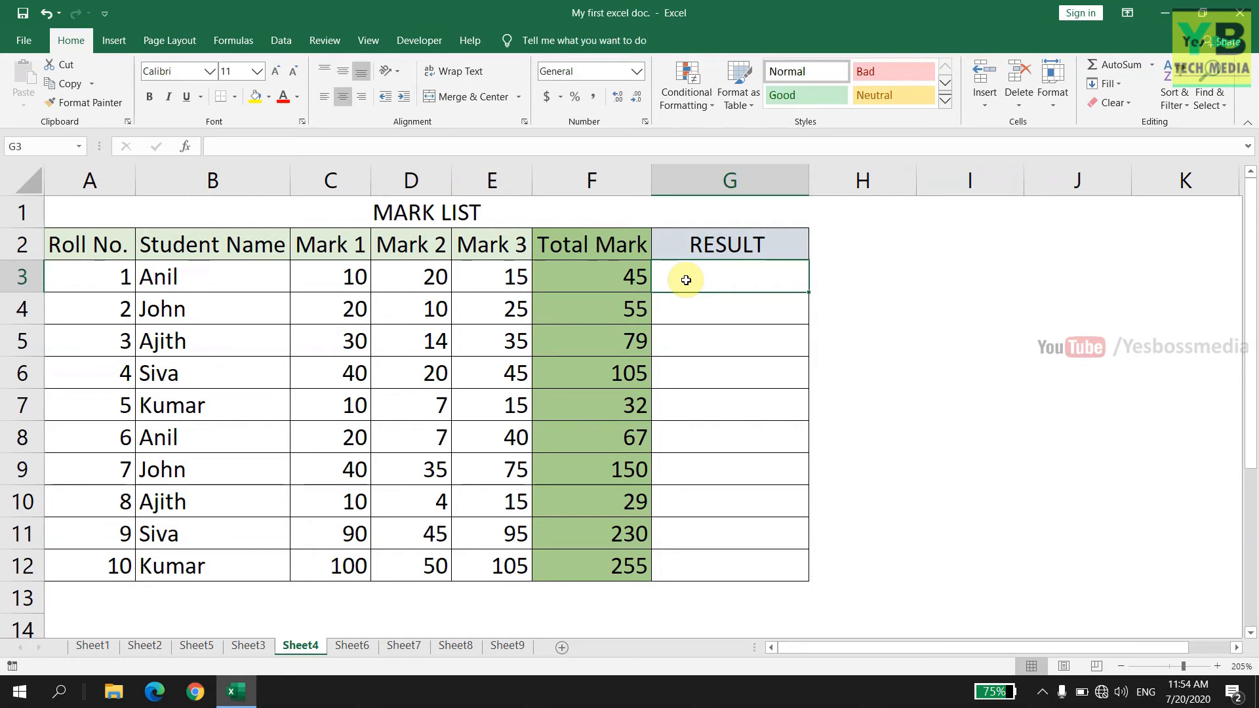
{"action": "left_click", "coordinate": [729, 310]}
{"action": "left_click", "coordinate": [728, 274]}
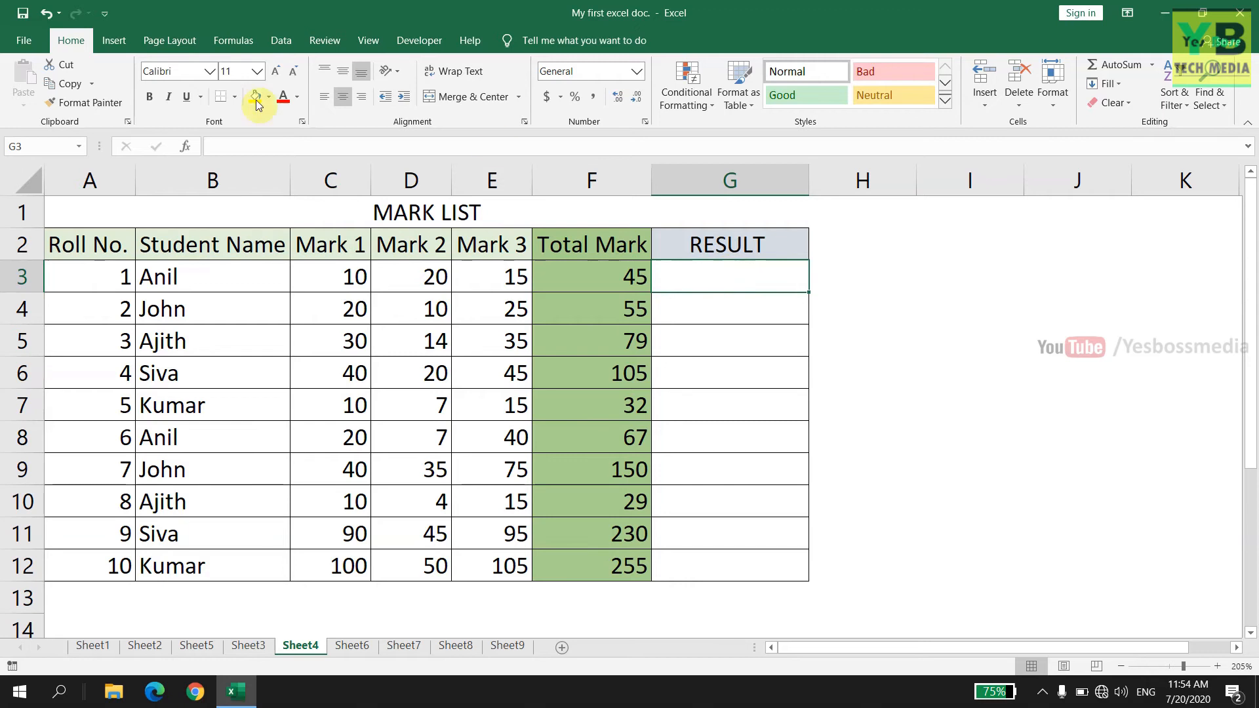
{"action": "left_click", "coordinate": [188, 146]}
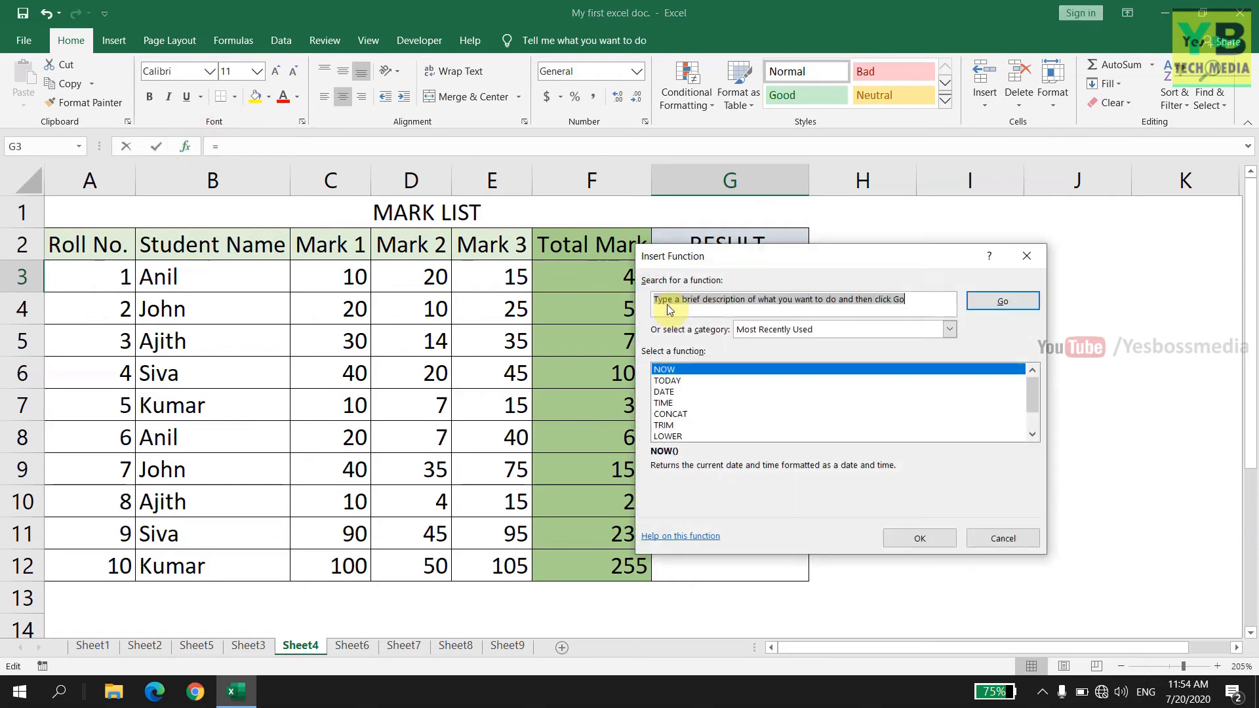
{"action": "type", "text": "if"}
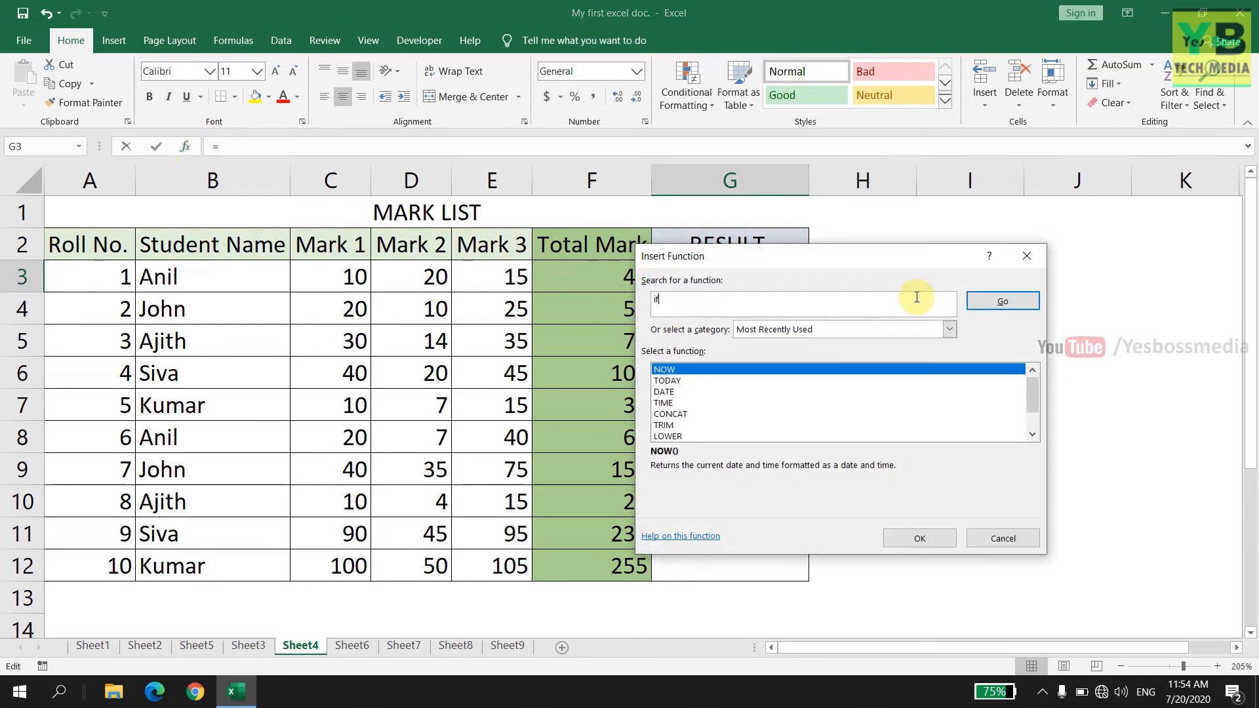
{"action": "key", "text": "Return"}
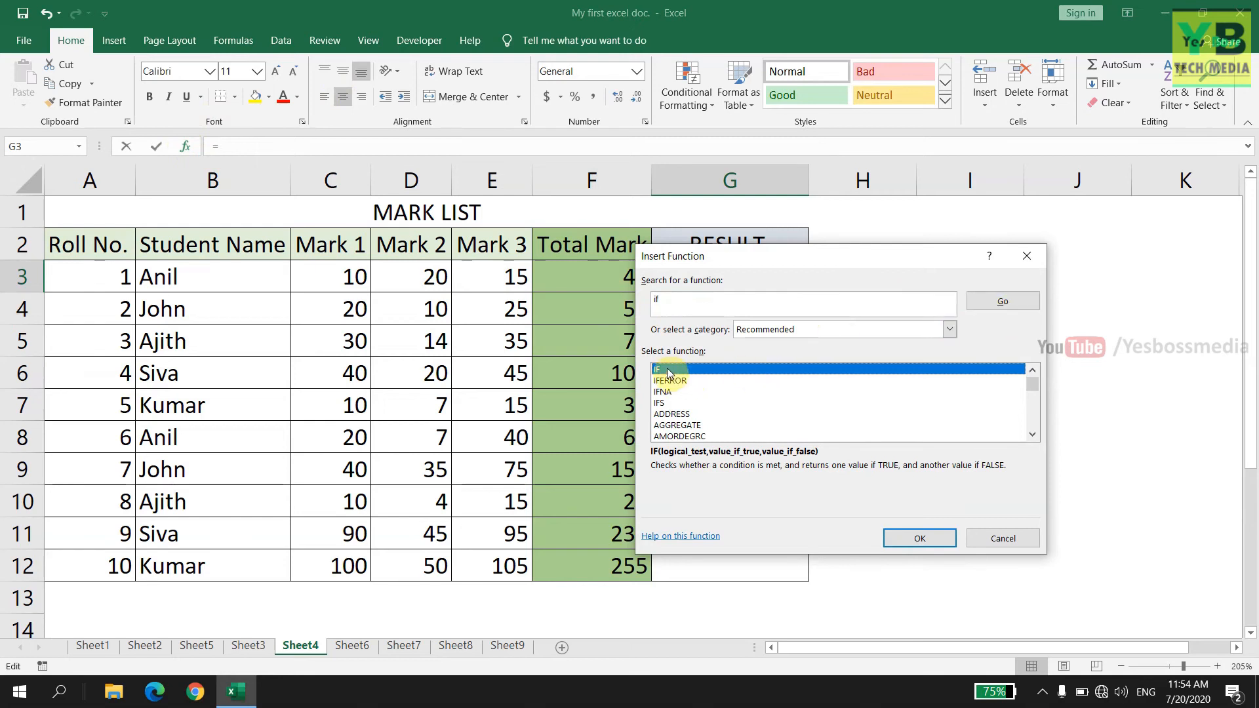
{"action": "left_click", "coordinate": [891, 536]}
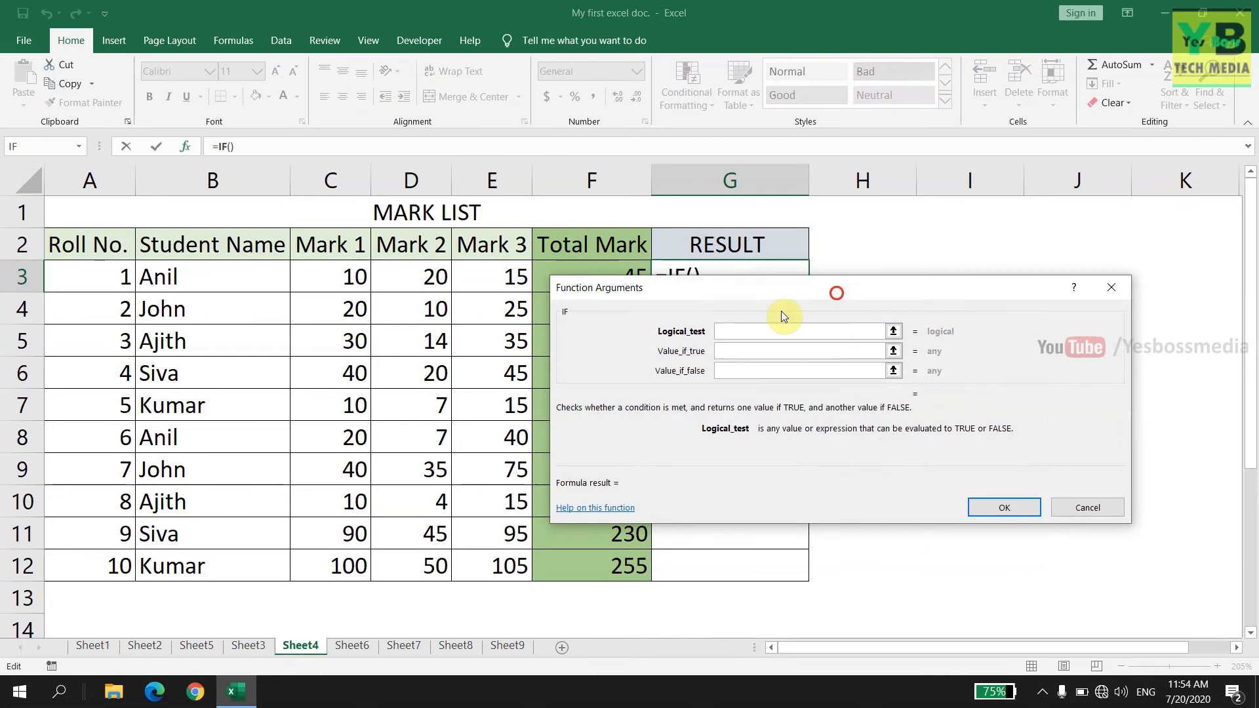
Set the IF function's logical test to F3>80, picking the first total mark as the cell reference.
{"action": "left_click_drag", "start_coordinate": [836, 292], "coordinate": [930, 375]}
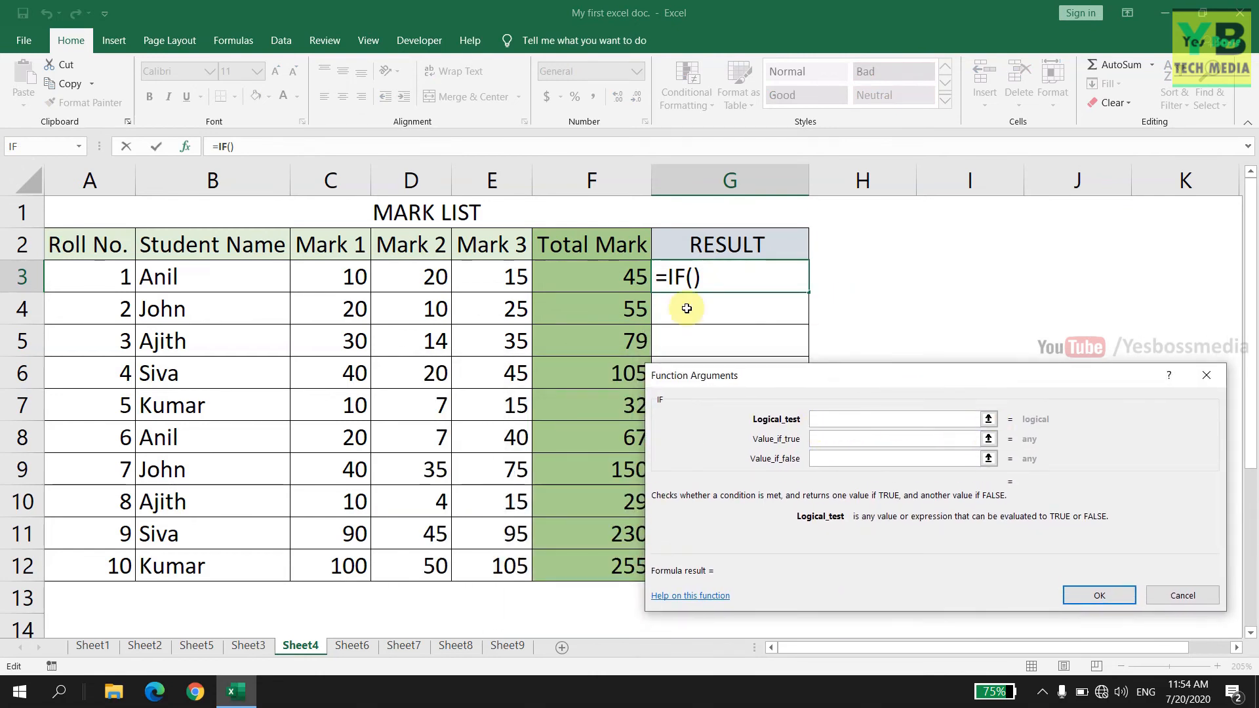
{"action": "left_click_drag", "start_coordinate": [785, 378], "coordinate": [838, 368]}
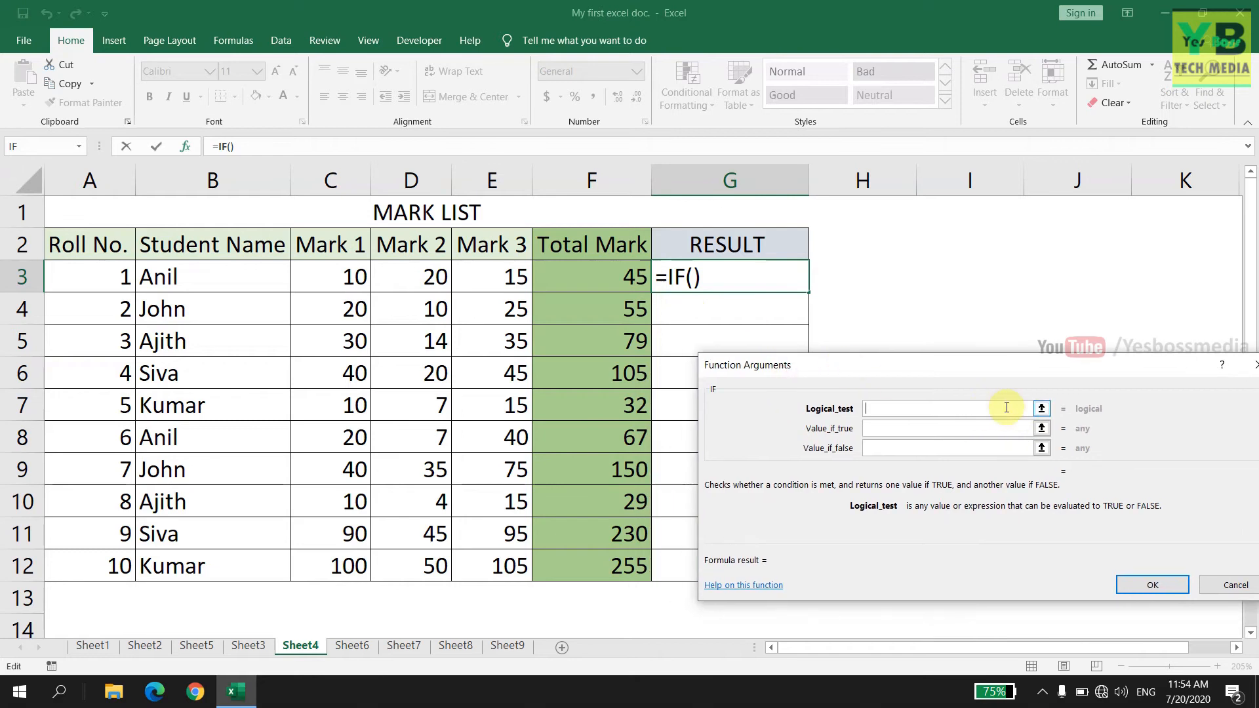
{"action": "left_click", "coordinate": [1042, 408]}
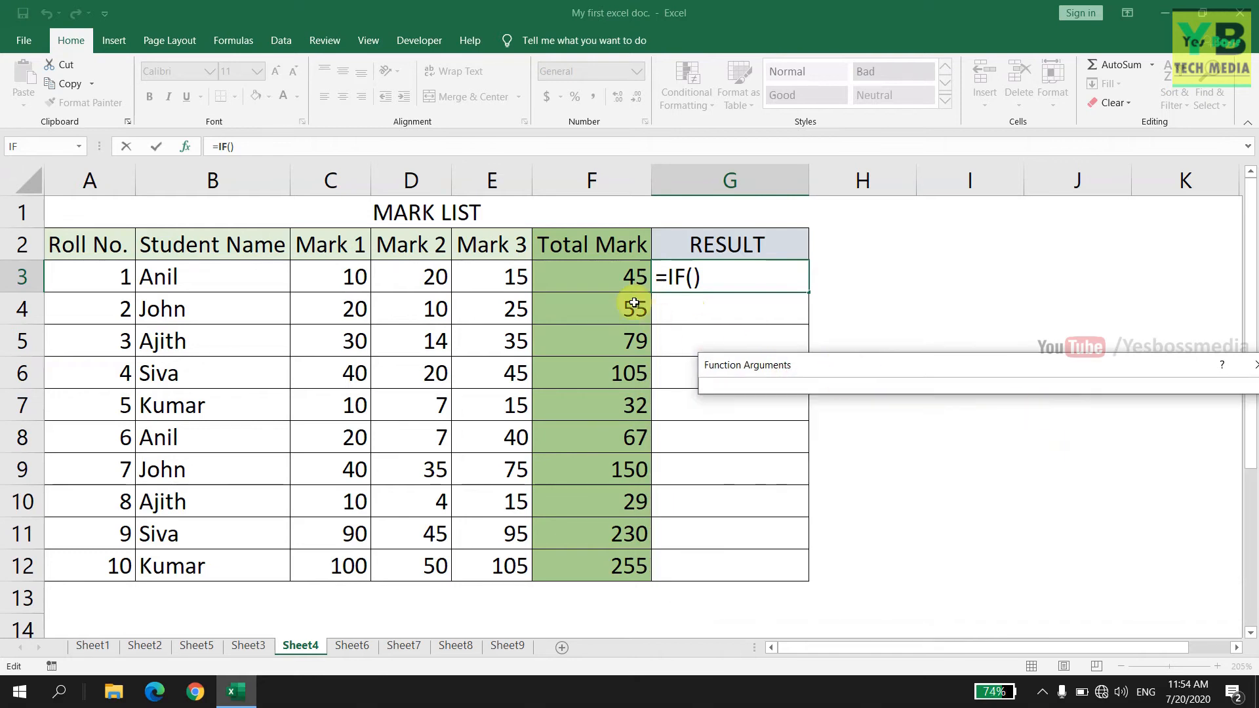
{"action": "left_click", "coordinate": [619, 278]}
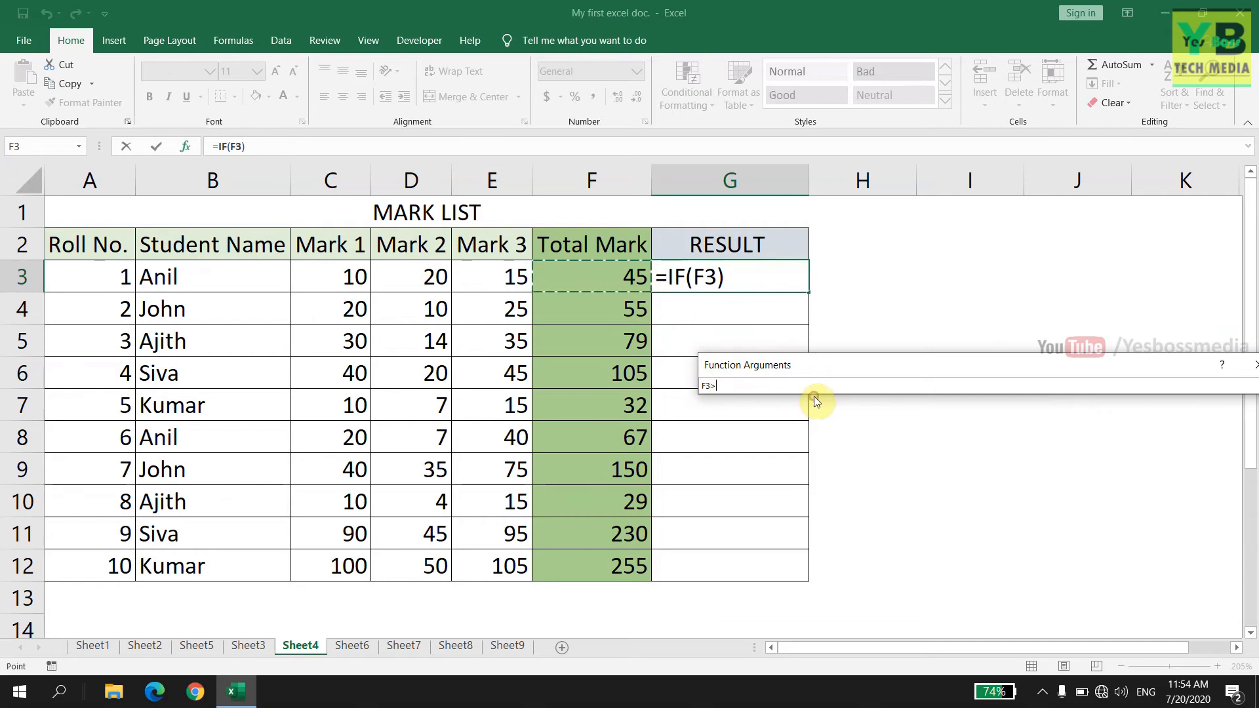
{"action": "type", "text": ">"}
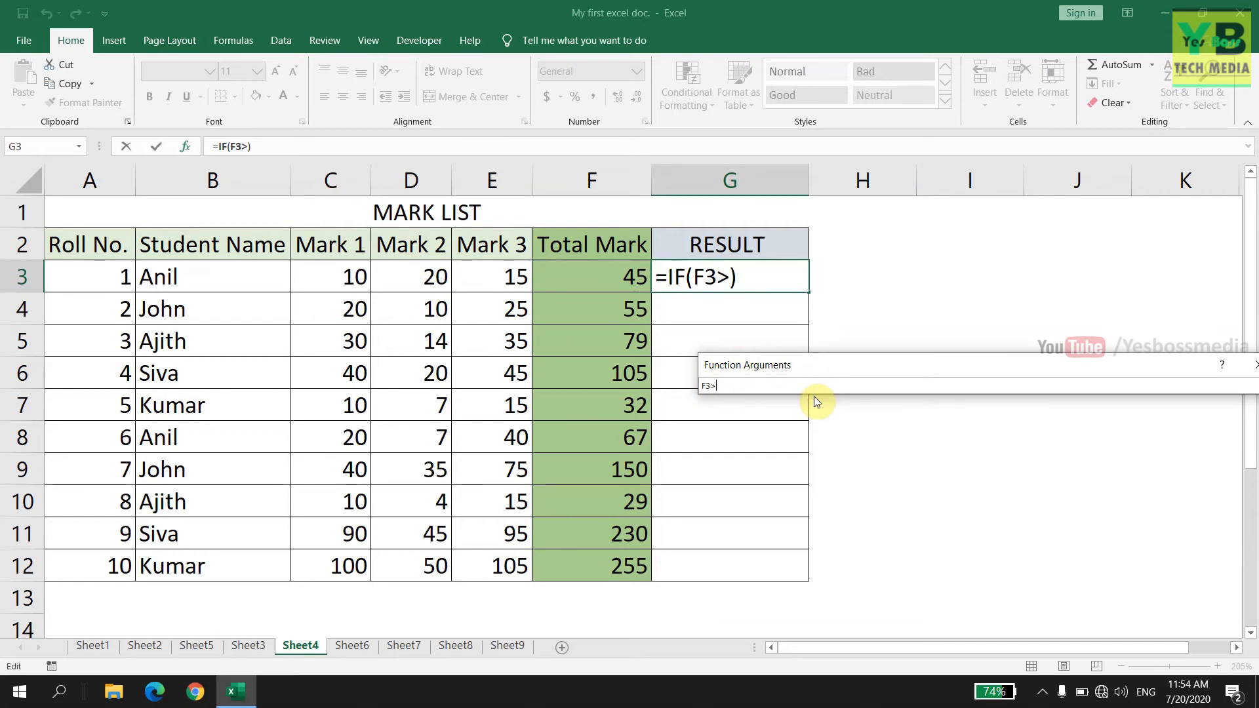
{"action": "type", "text": "80"}
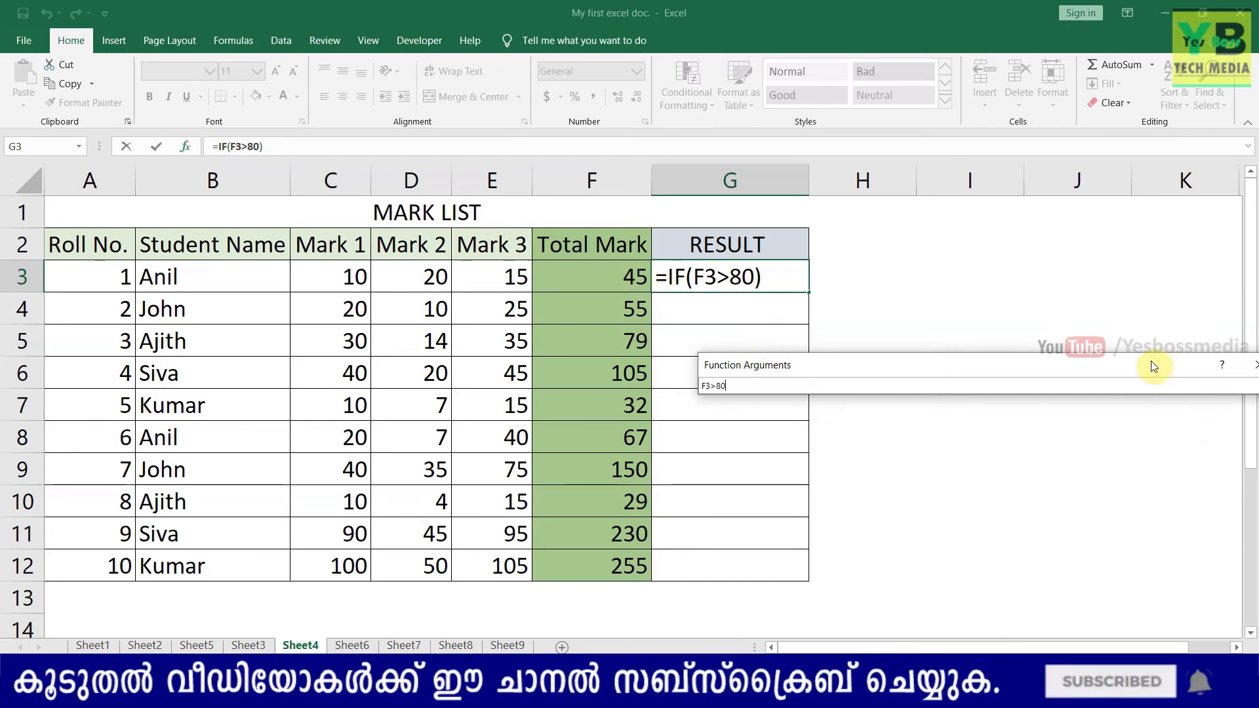
{"action": "left_click_drag", "start_coordinate": [1154, 365], "coordinate": [1054, 364]}
{"action": "left_click", "coordinate": [1173, 386]}
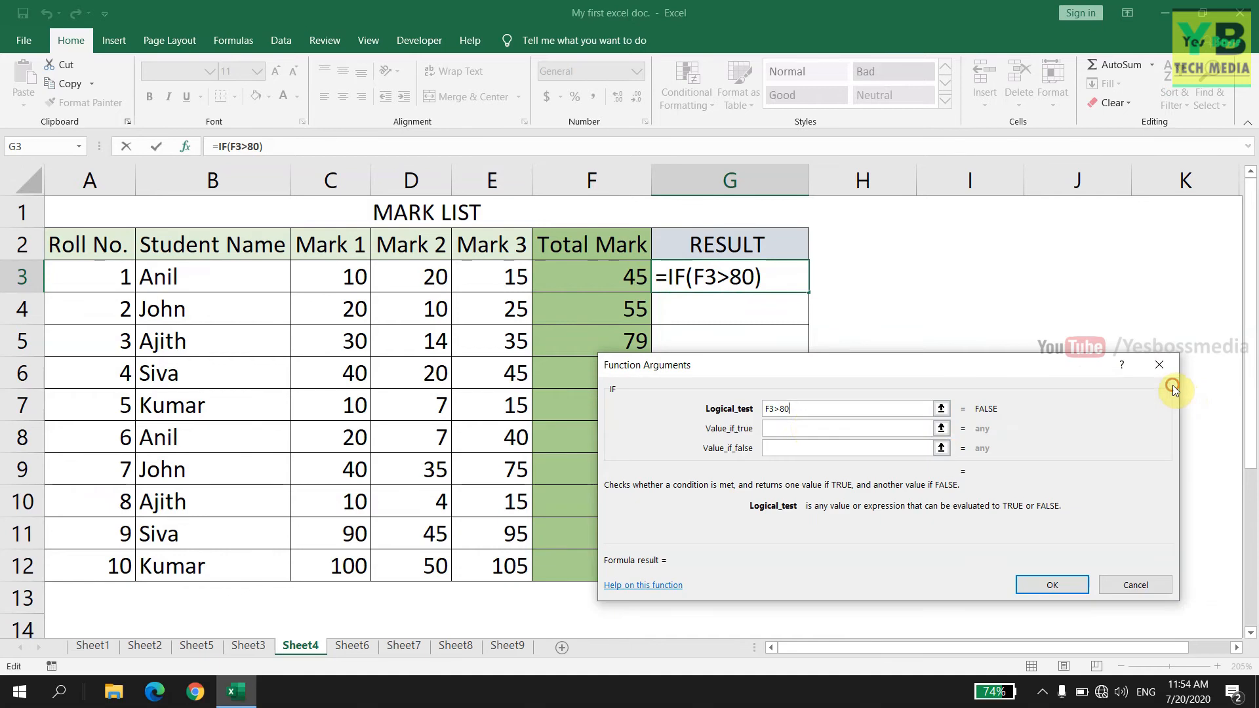
Set the IF function's value if true to "PASSED", including the quotation marks.
{"action": "left_click", "coordinate": [816, 430]}
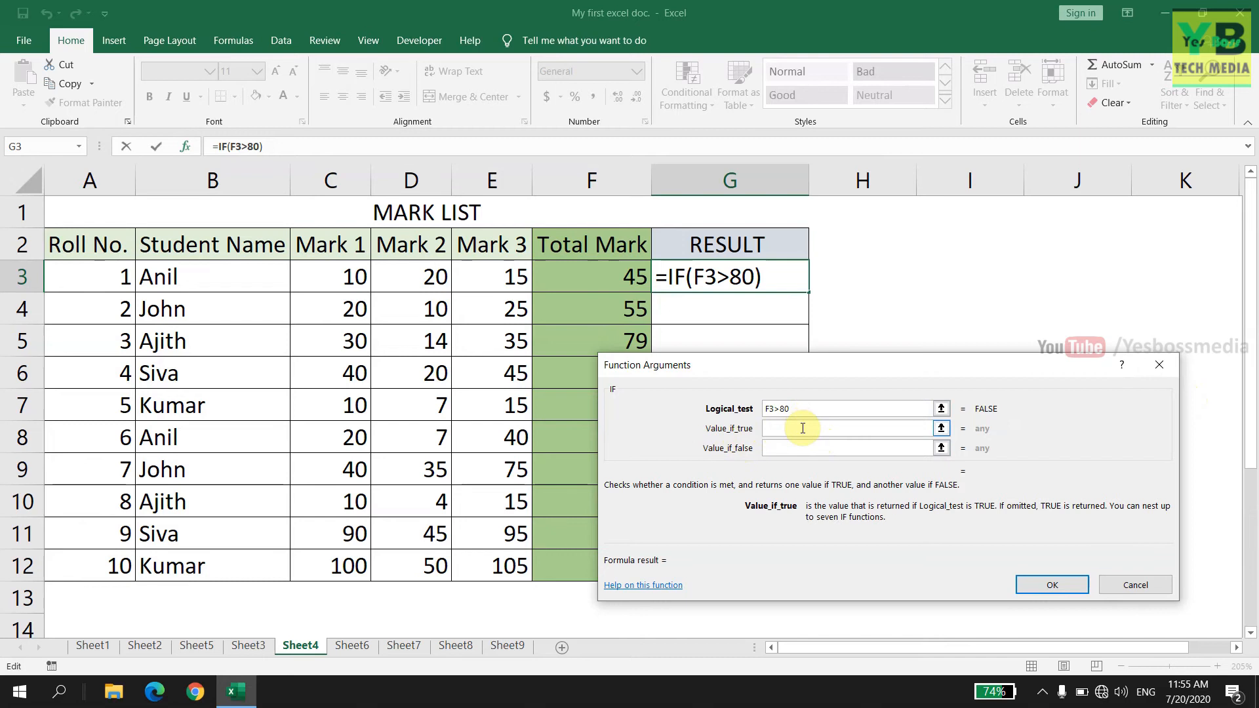
{"action": "type", "text": "\""}
{"action": "key", "text": "Caps_Lock"}
{"action": "type", "text": "PAS"}
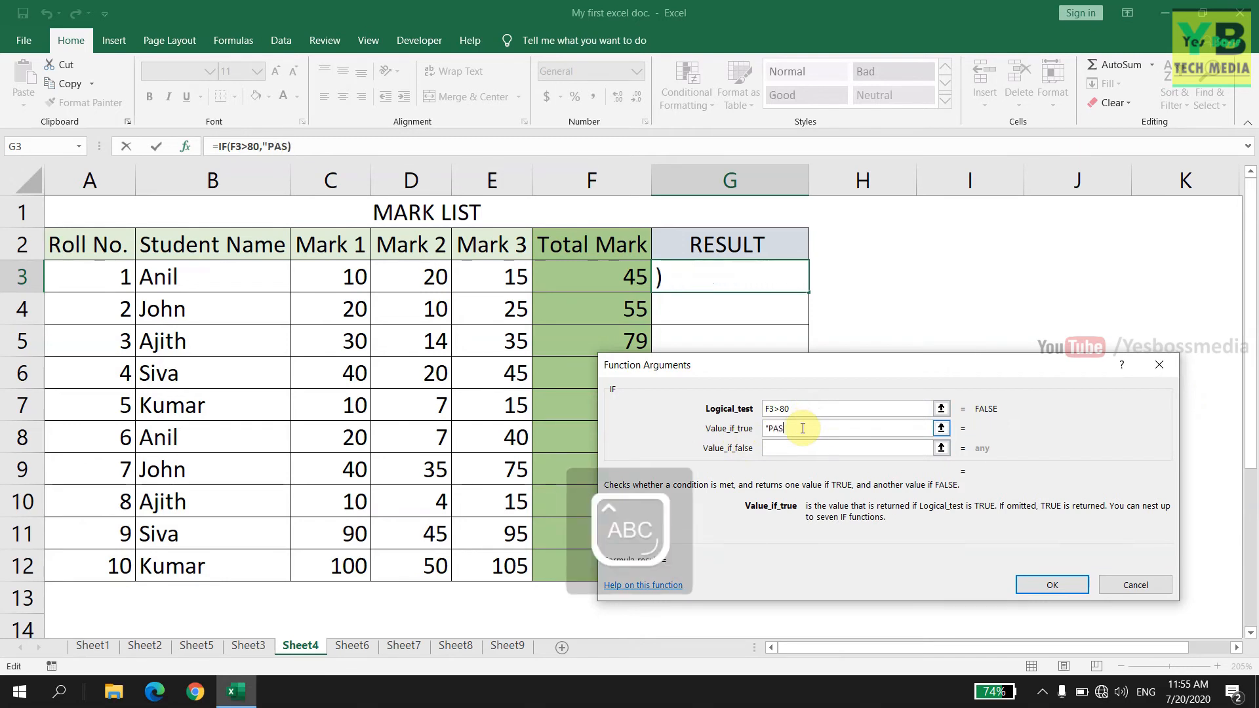
{"action": "type", "text": "SED\""}
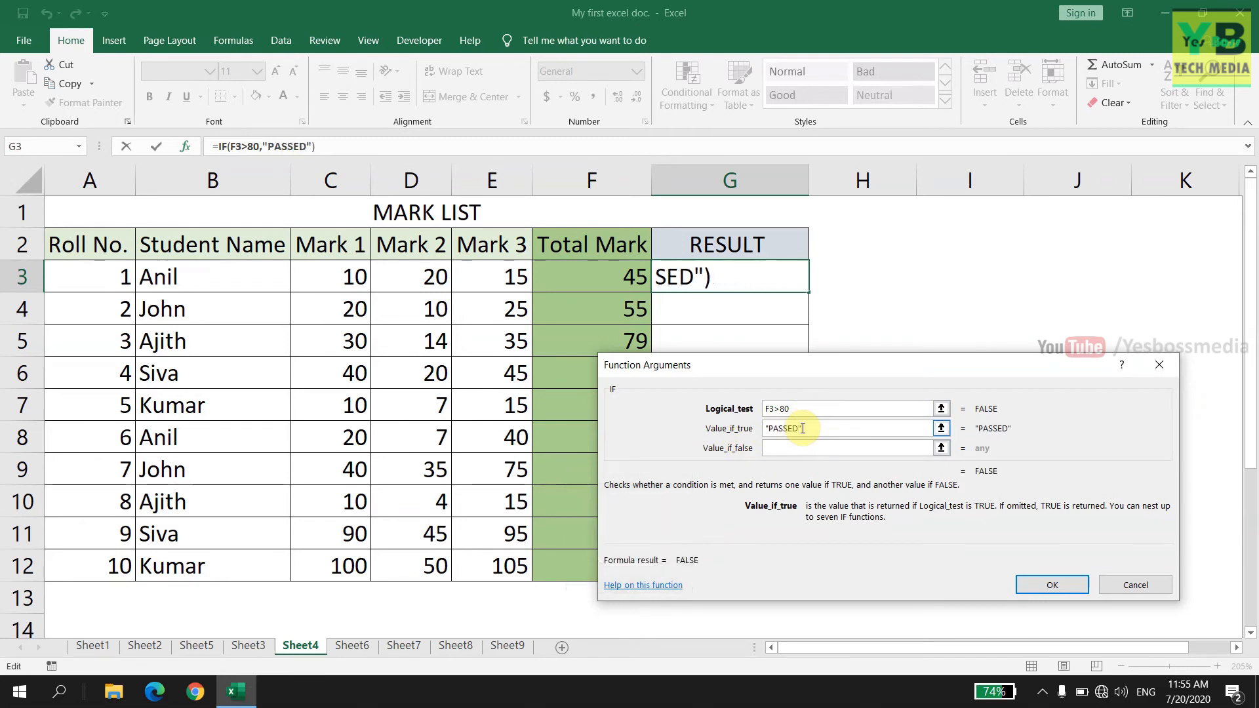
Set the value if false to "FAILED" and insert the completed IF formula into cell G3.
{"action": "left_click", "coordinate": [810, 448]}
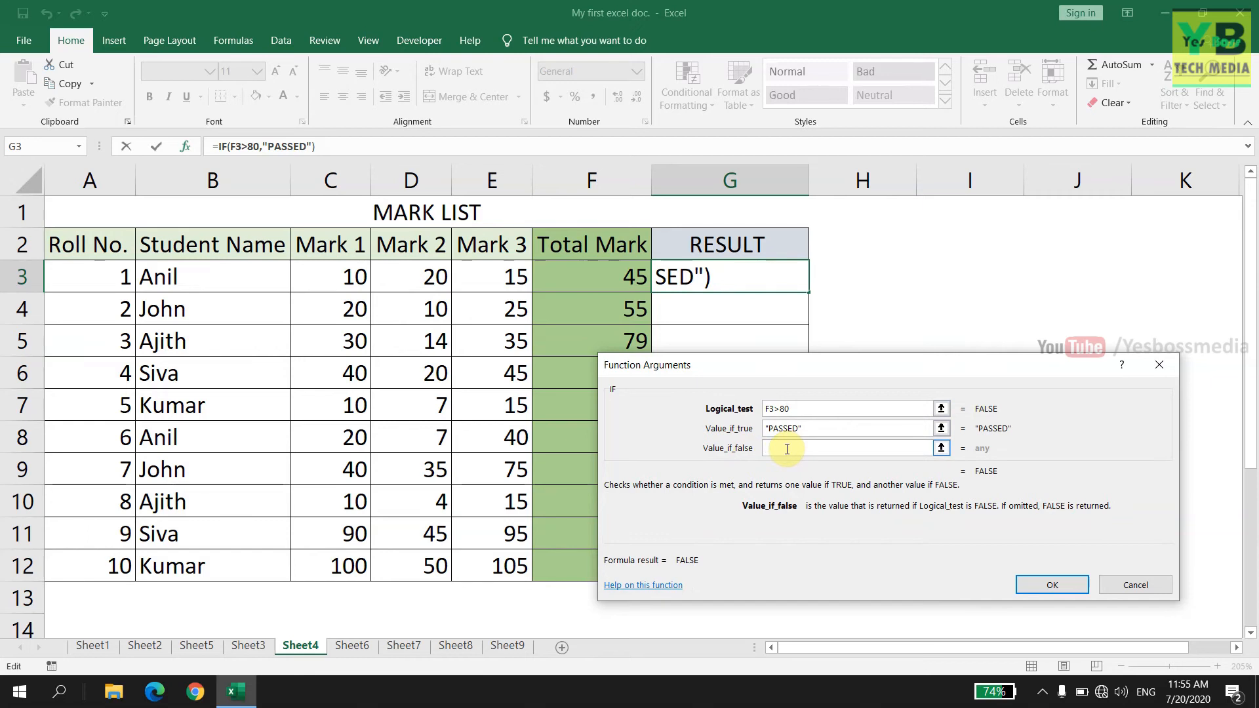
{"action": "type", "text": "\"FA"}
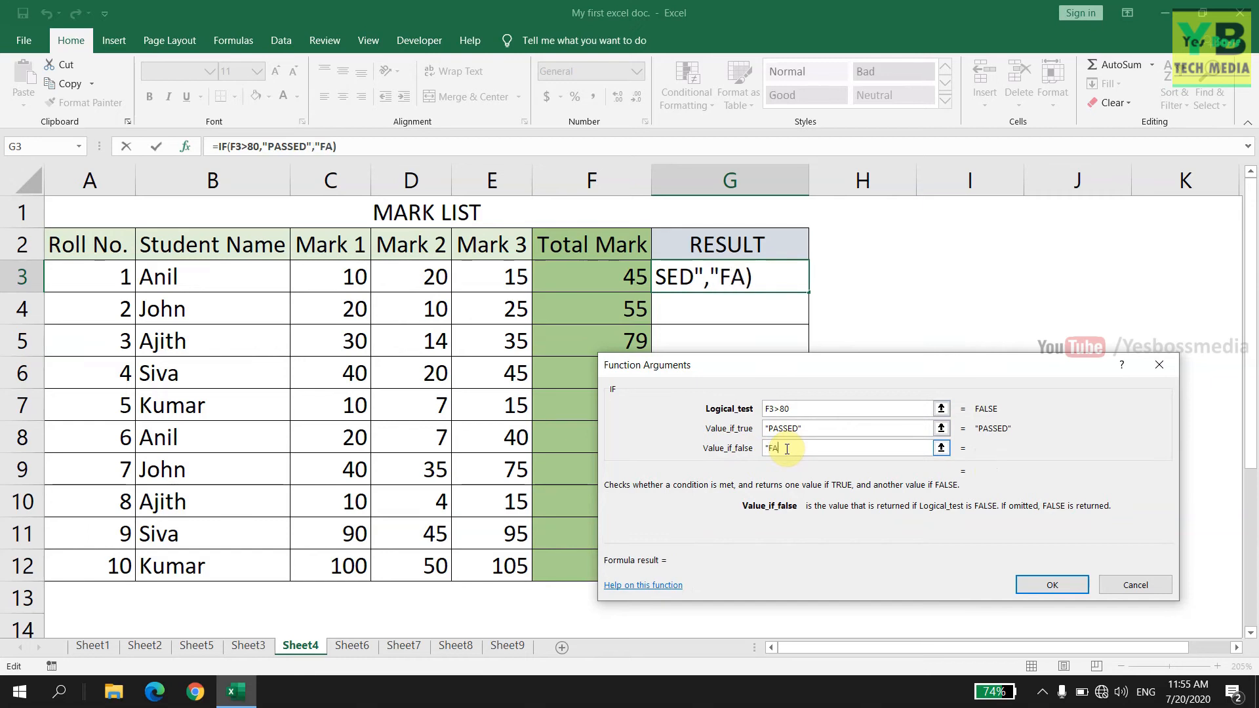
{"action": "type", "text": "ILED"}
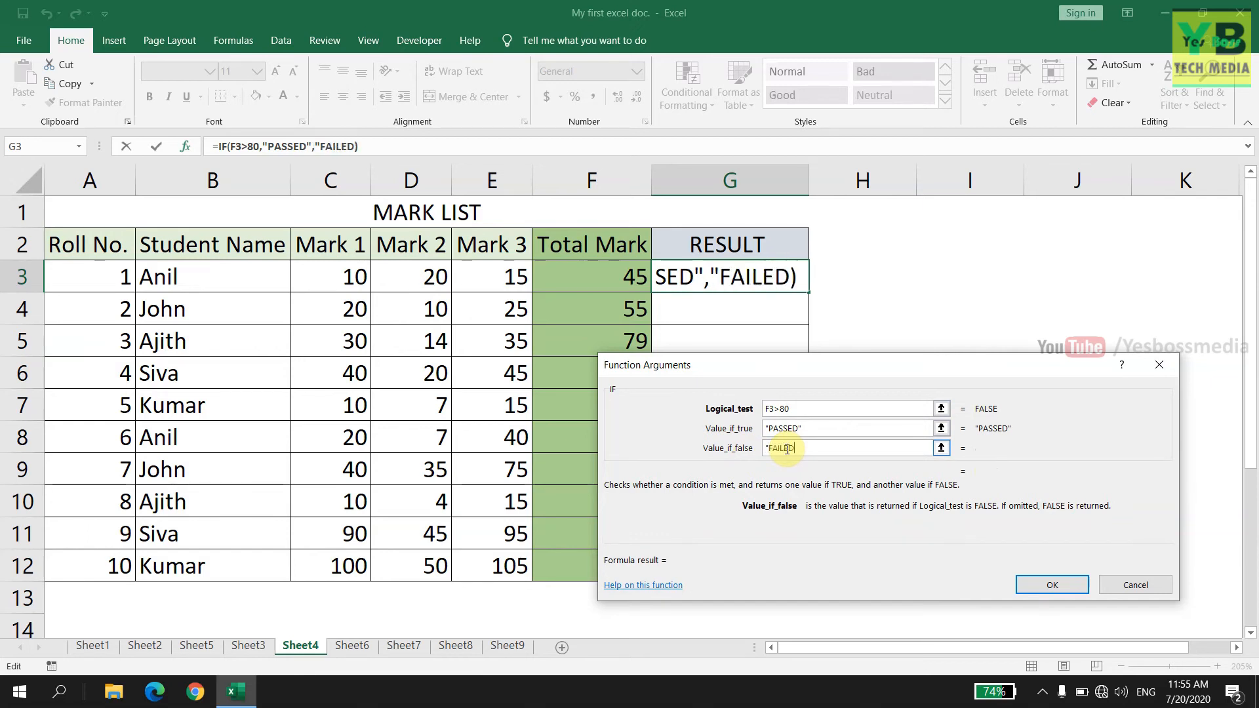
{"action": "type", "text": "\""}
{"action": "left_click", "coordinate": [1047, 585]}
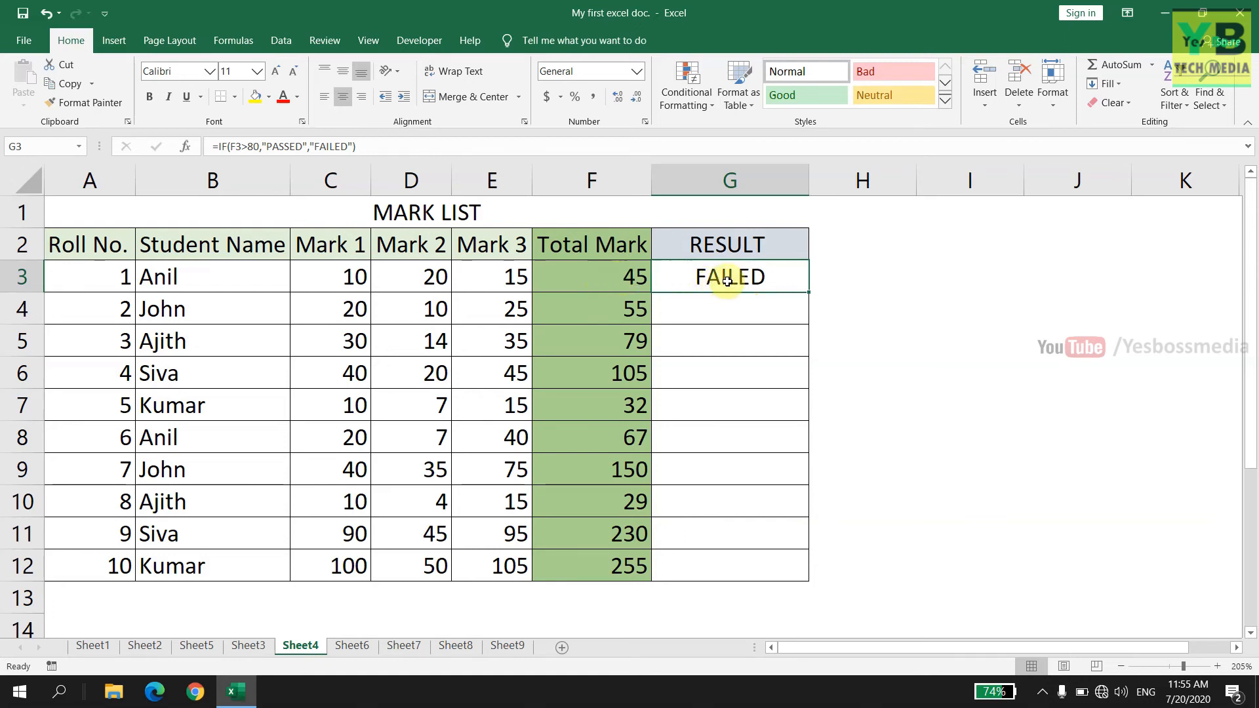
Try Mark 3 values of 45 and 55 in cell E3 to test the result formula.
{"action": "left_click", "coordinate": [515, 278]}
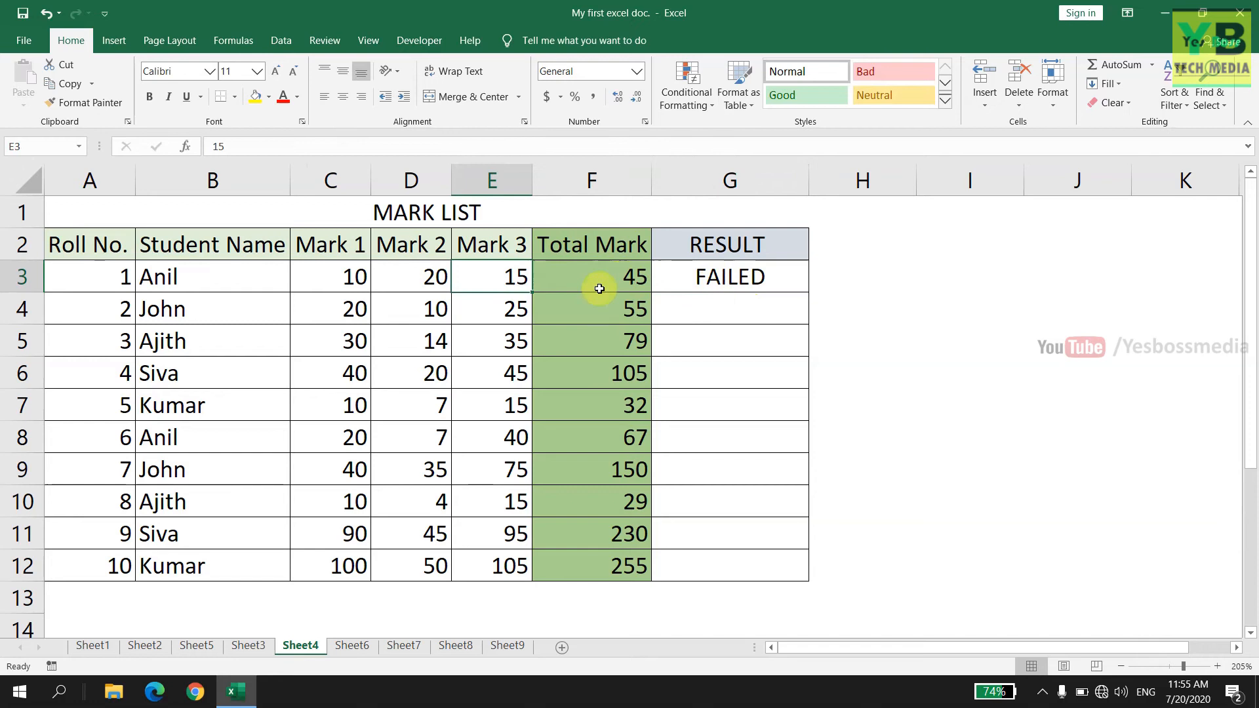
{"action": "type", "text": "45"}
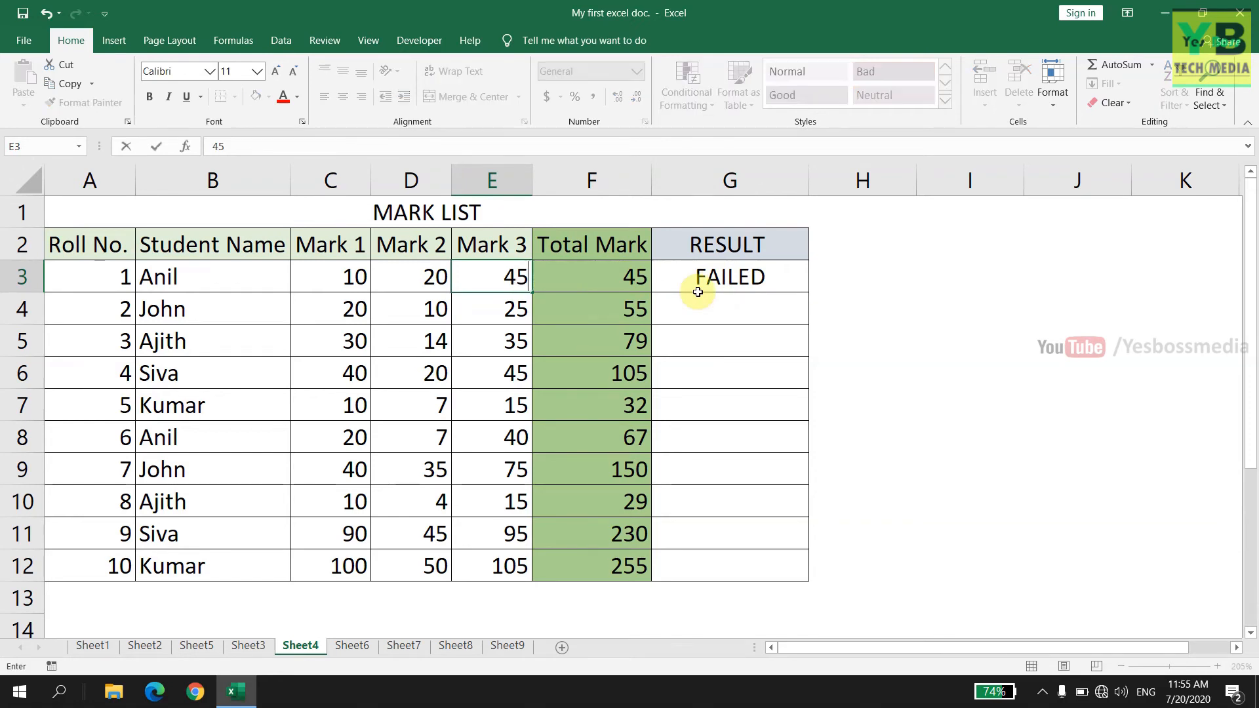
{"action": "key", "text": "Return"}
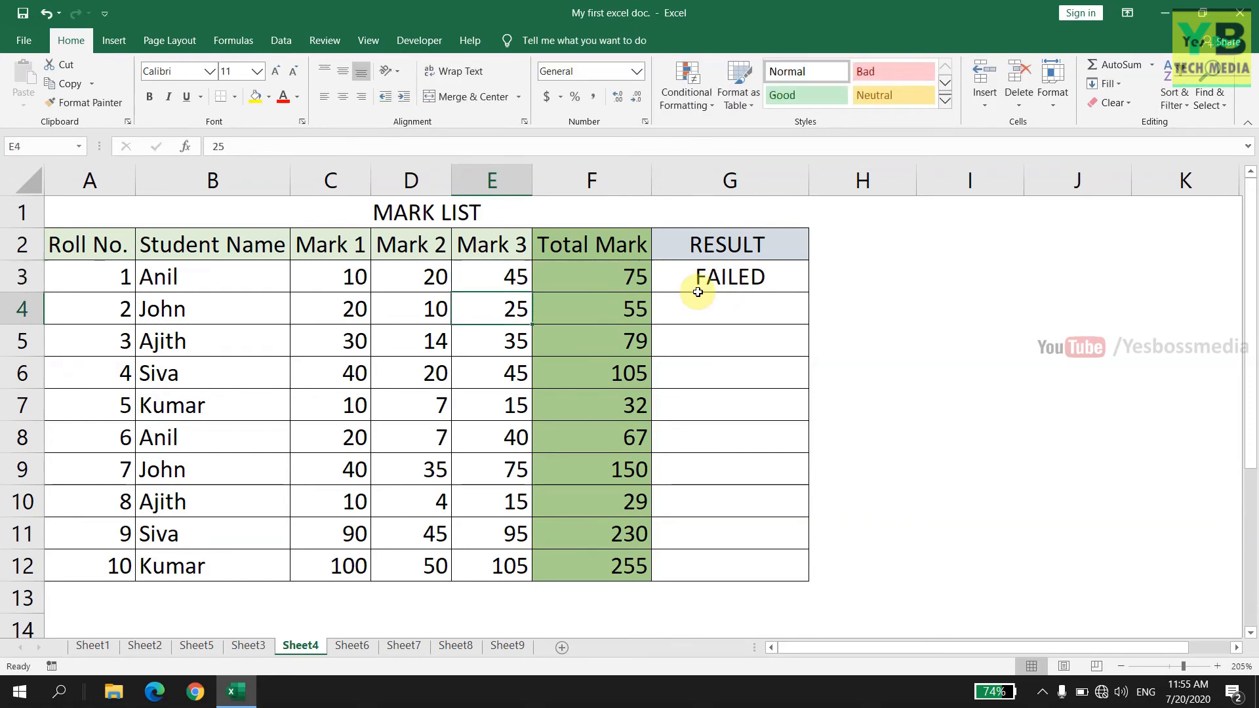
{"action": "left_click", "coordinate": [501, 269]}
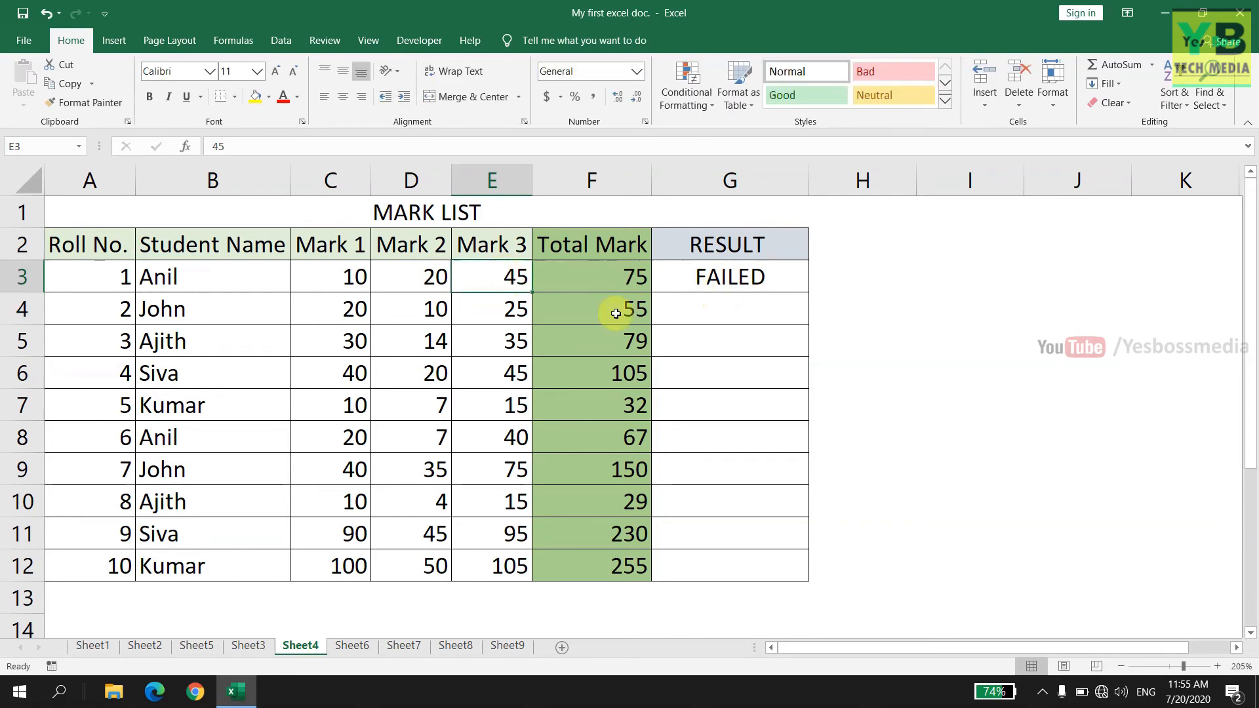
{"action": "type", "text": "55"}
{"action": "key", "text": "Return"}
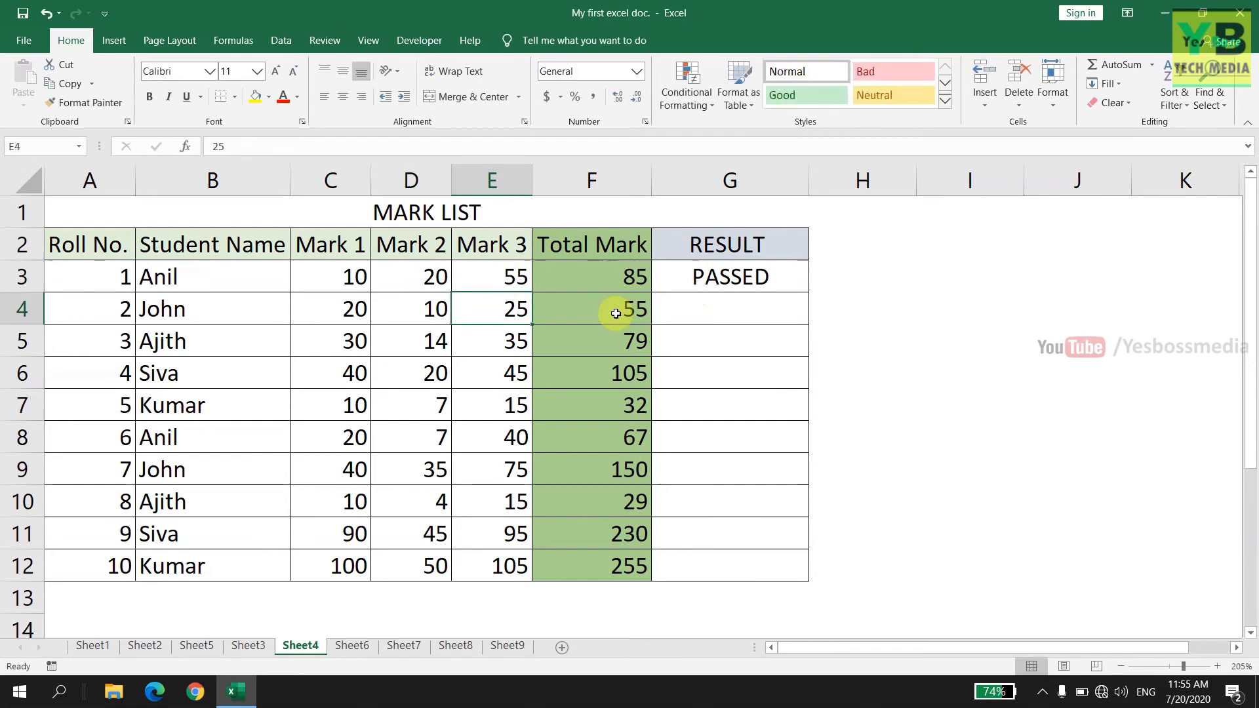
Set Mark 3 in cell E3 to 33 and check the result formula in G3.
{"action": "left_click", "coordinate": [521, 281]}
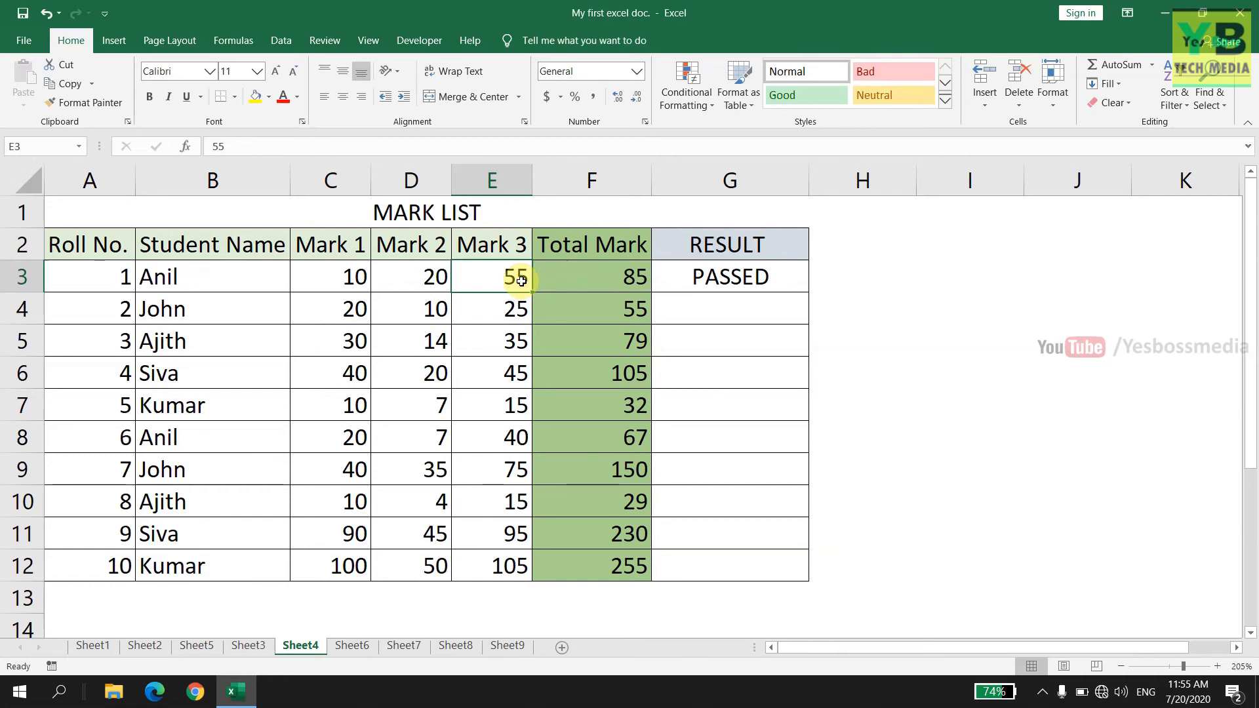
{"action": "type", "text": "33"}
{"action": "key", "text": "Return"}
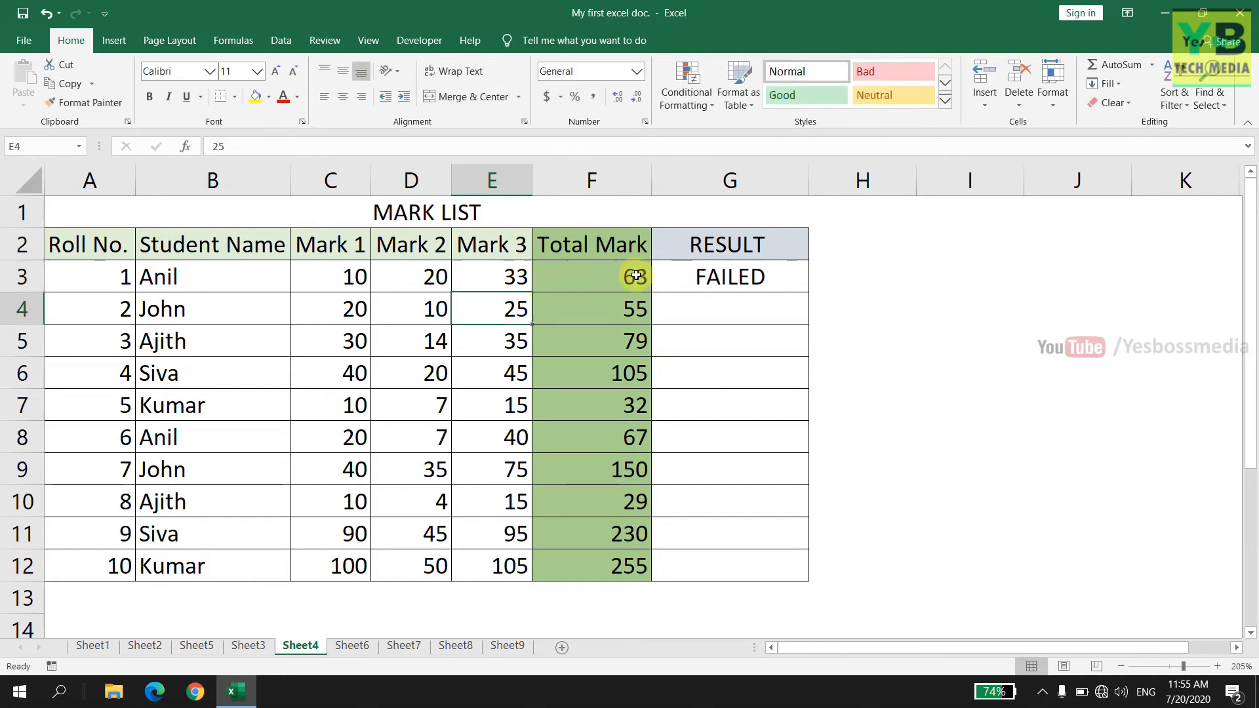
{"action": "left_click", "coordinate": [751, 279]}
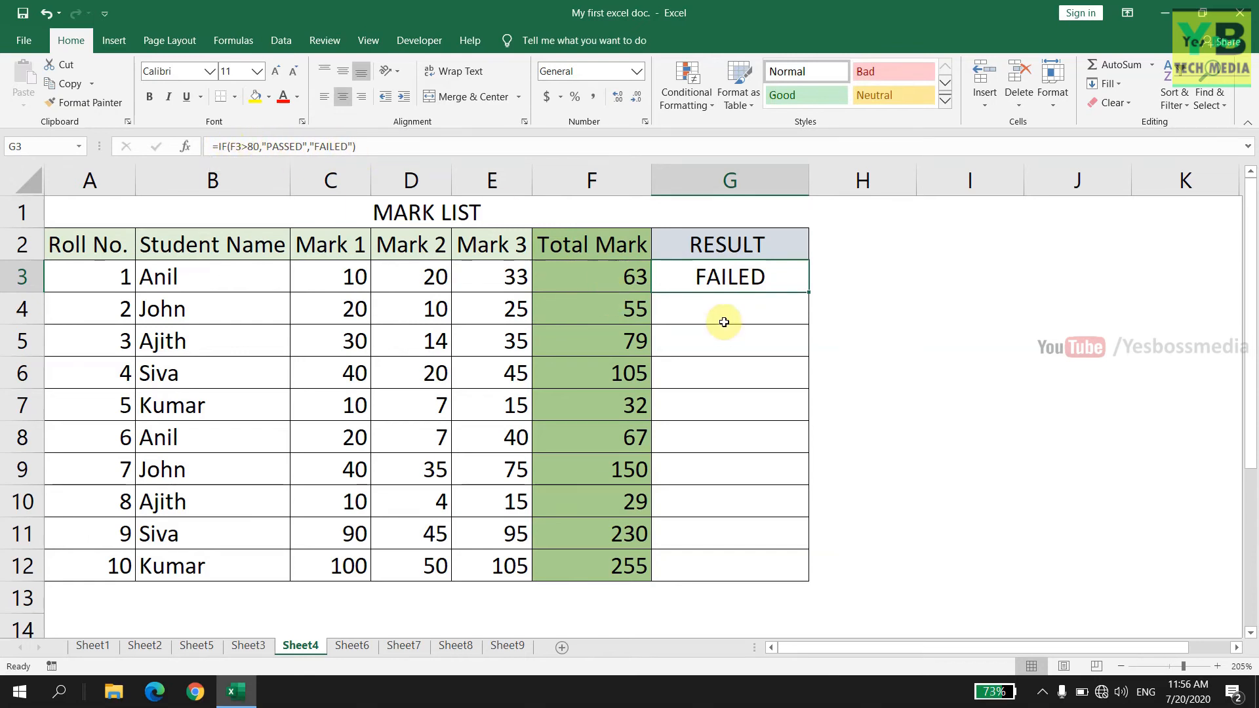
Enter the formula =IF(F4>80,"PASSED","FAILED") in cell G4 for the second student's result.
{"action": "left_click", "coordinate": [726, 314]}
{"action": "type", "text": "="}
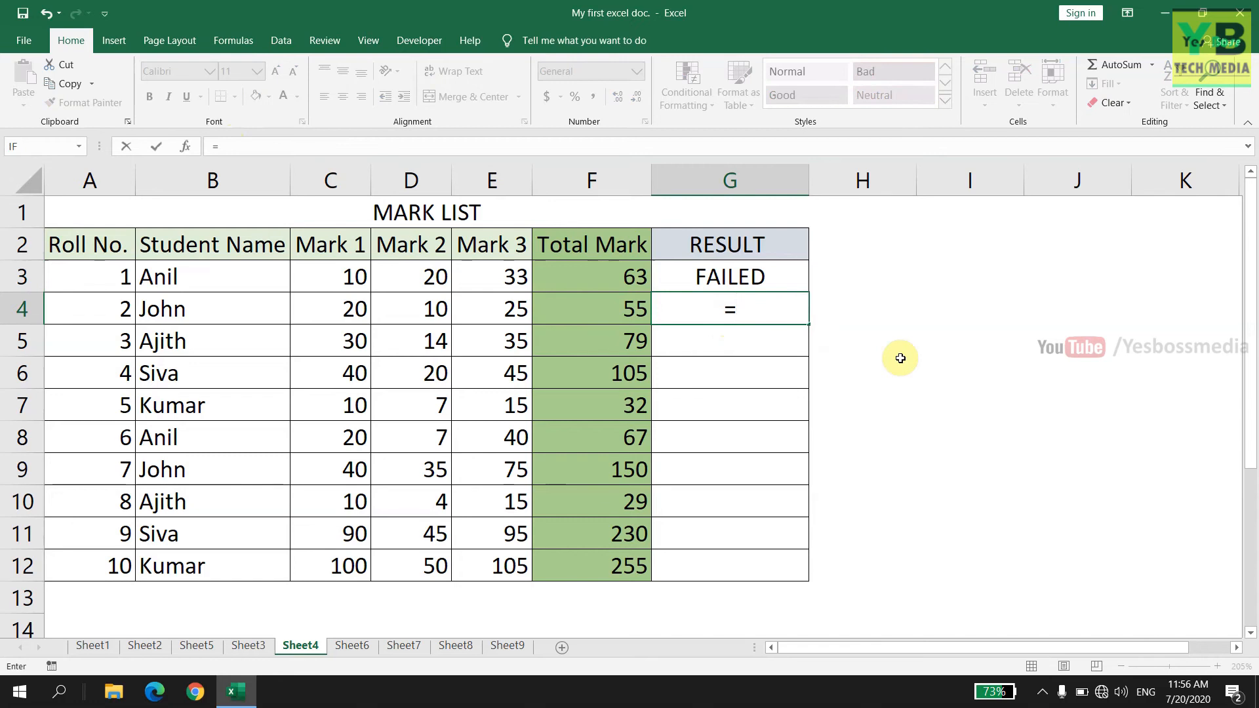
{"action": "type", "text": "IF("}
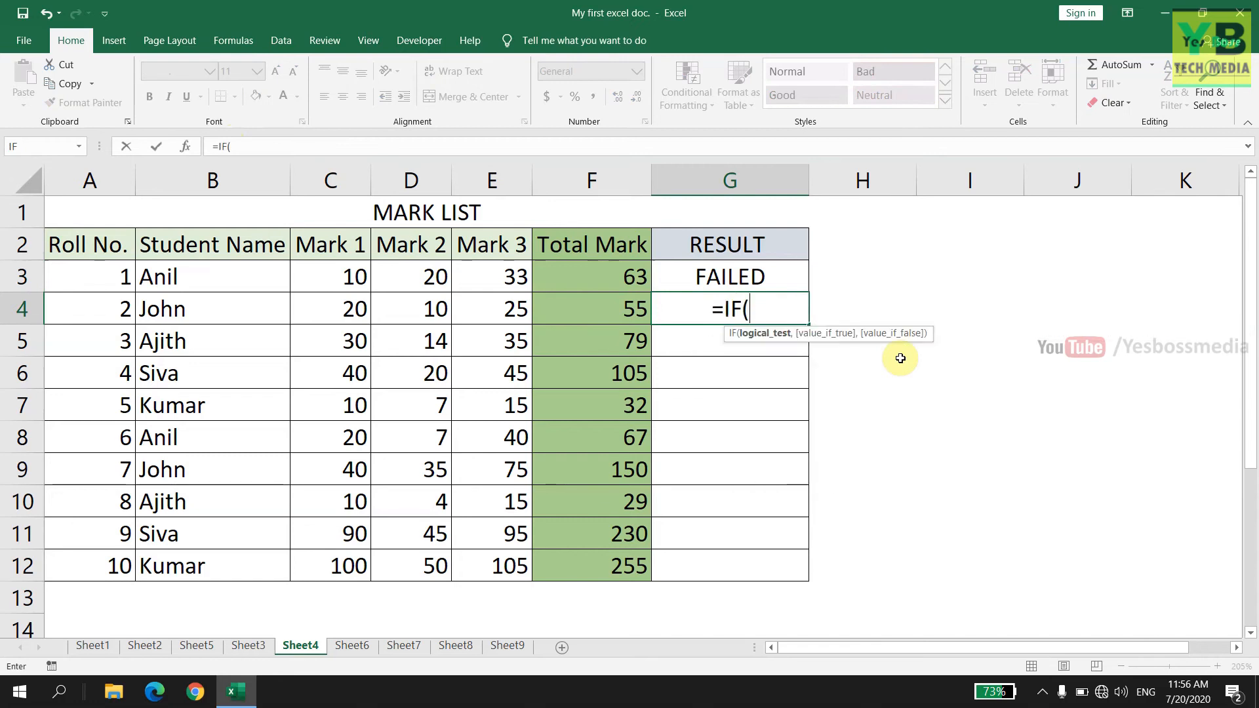
{"action": "left_click", "coordinate": [606, 309]}
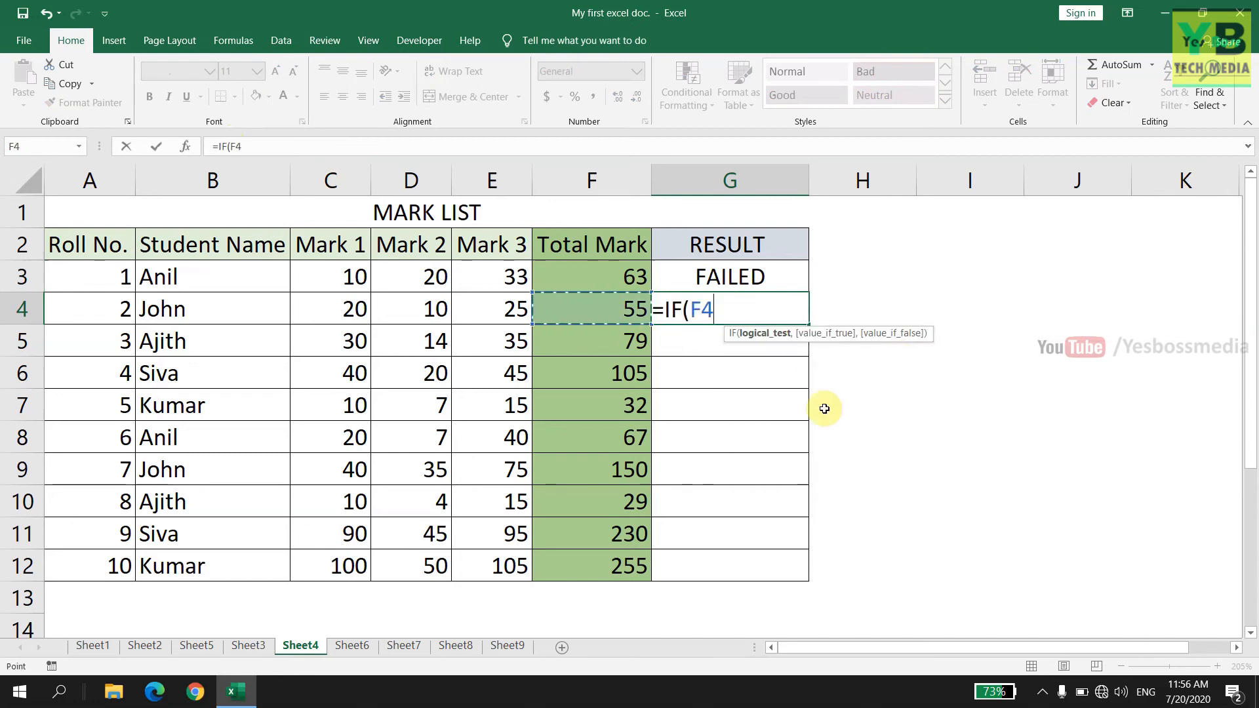
{"action": "type", "text": ">"}
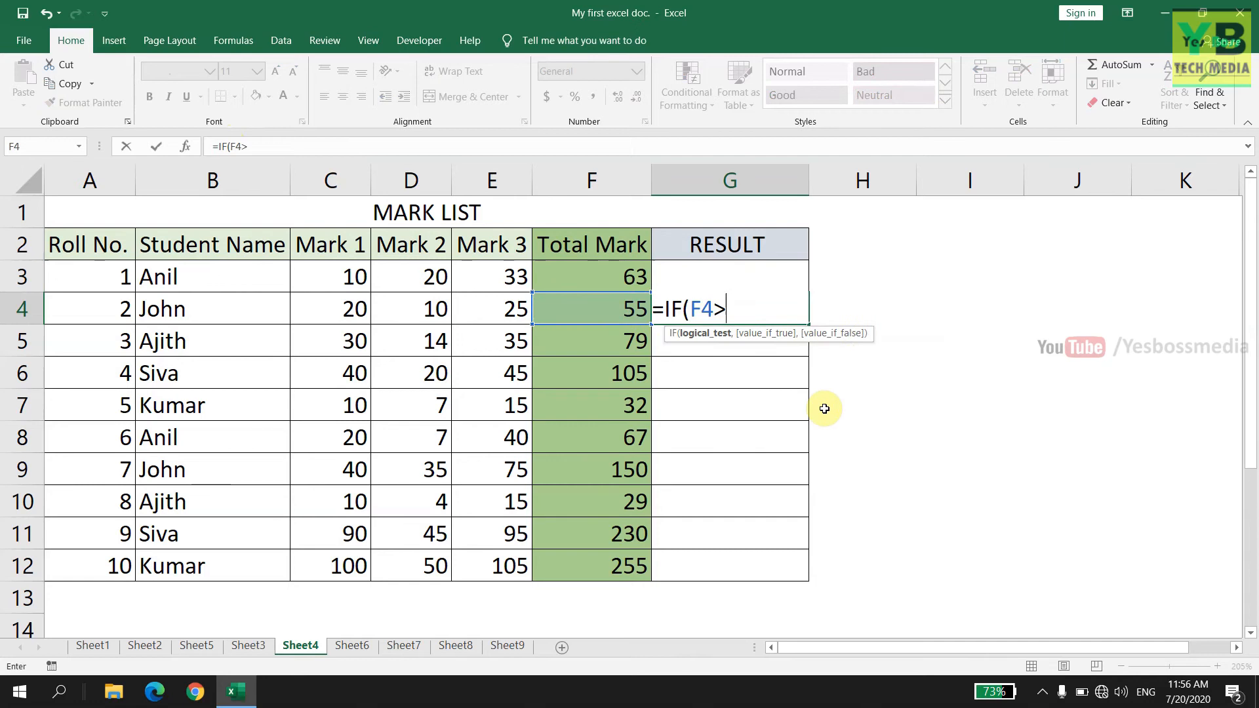
{"action": "type", "text": "80,"}
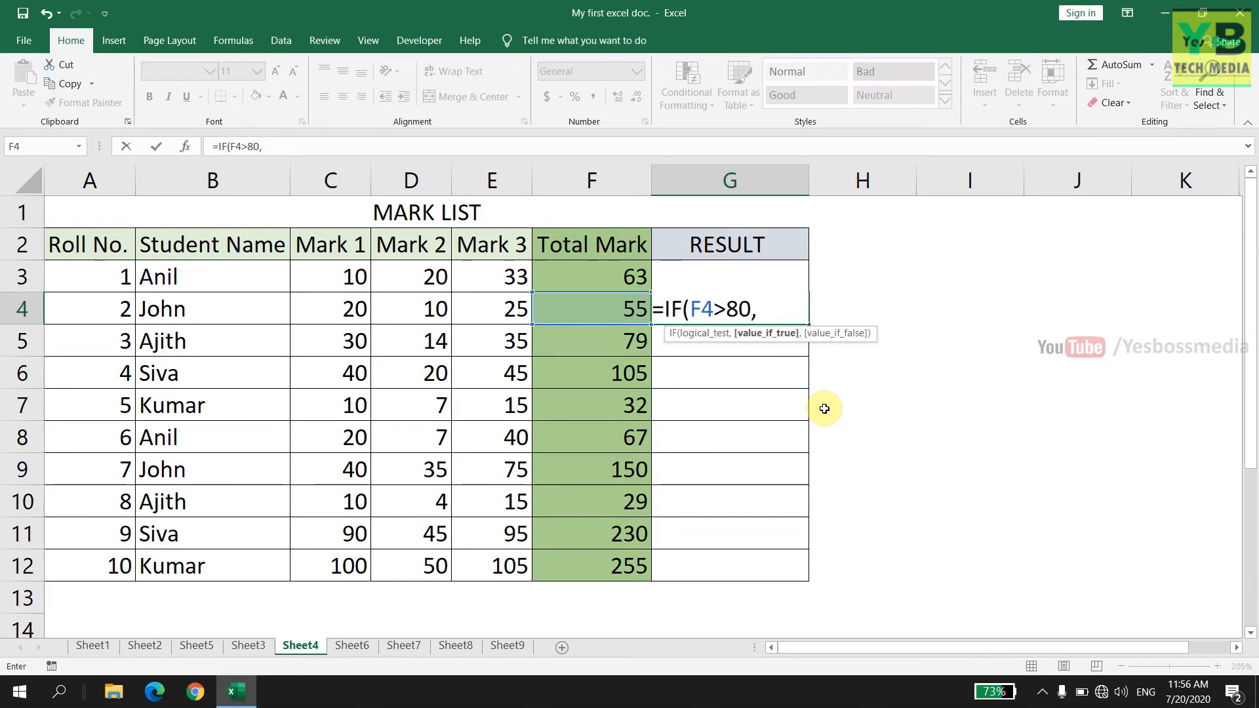
{"action": "type", "text": "\"PASS"}
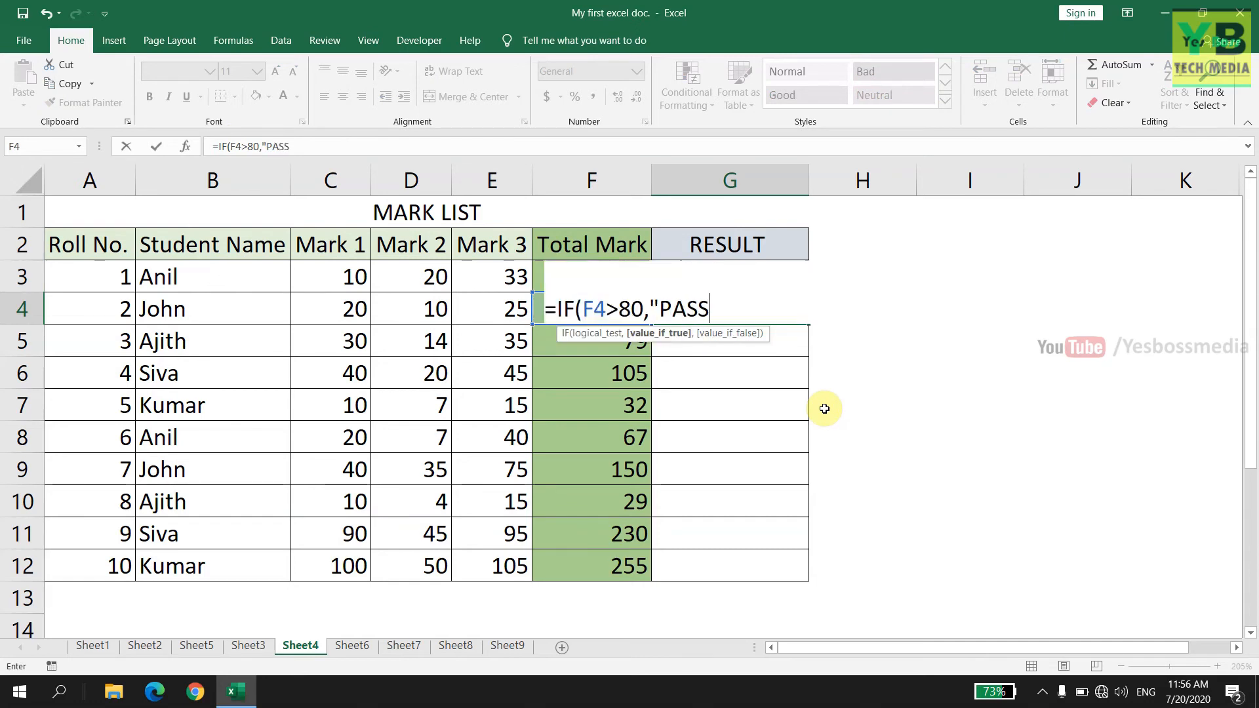
{"action": "type", "text": "ED\","}
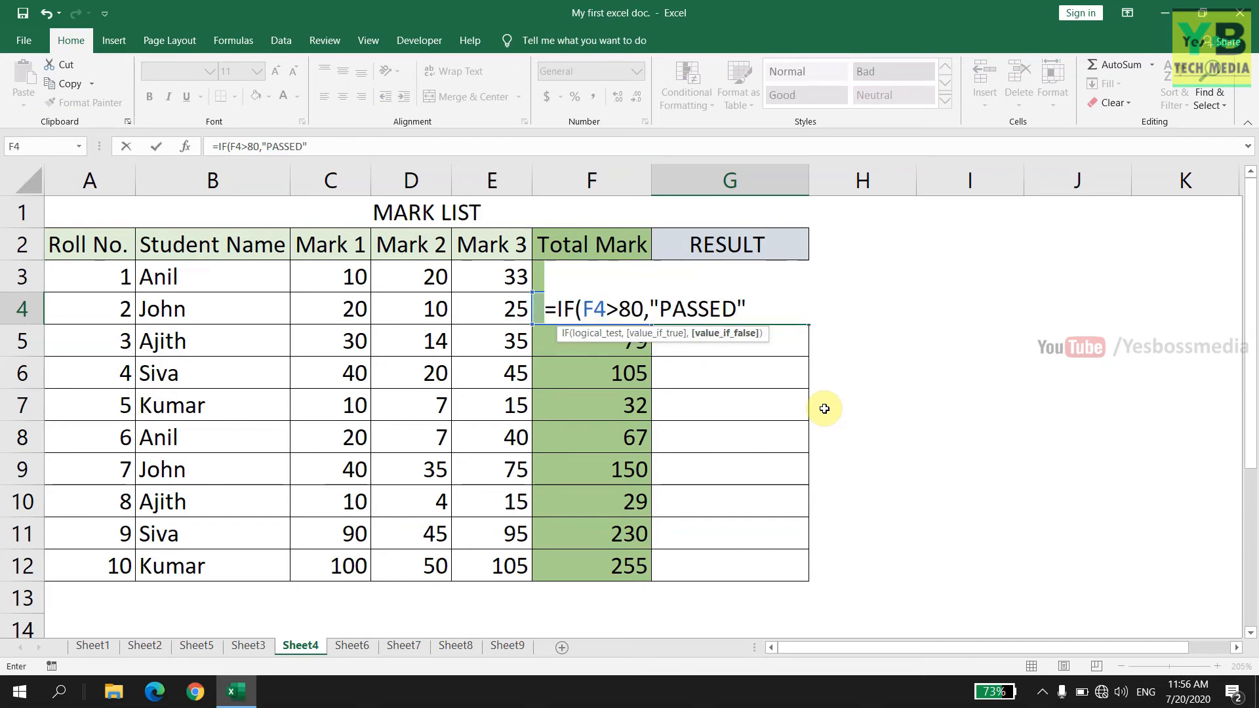
{"action": "type", "text": "\"FAILED"}
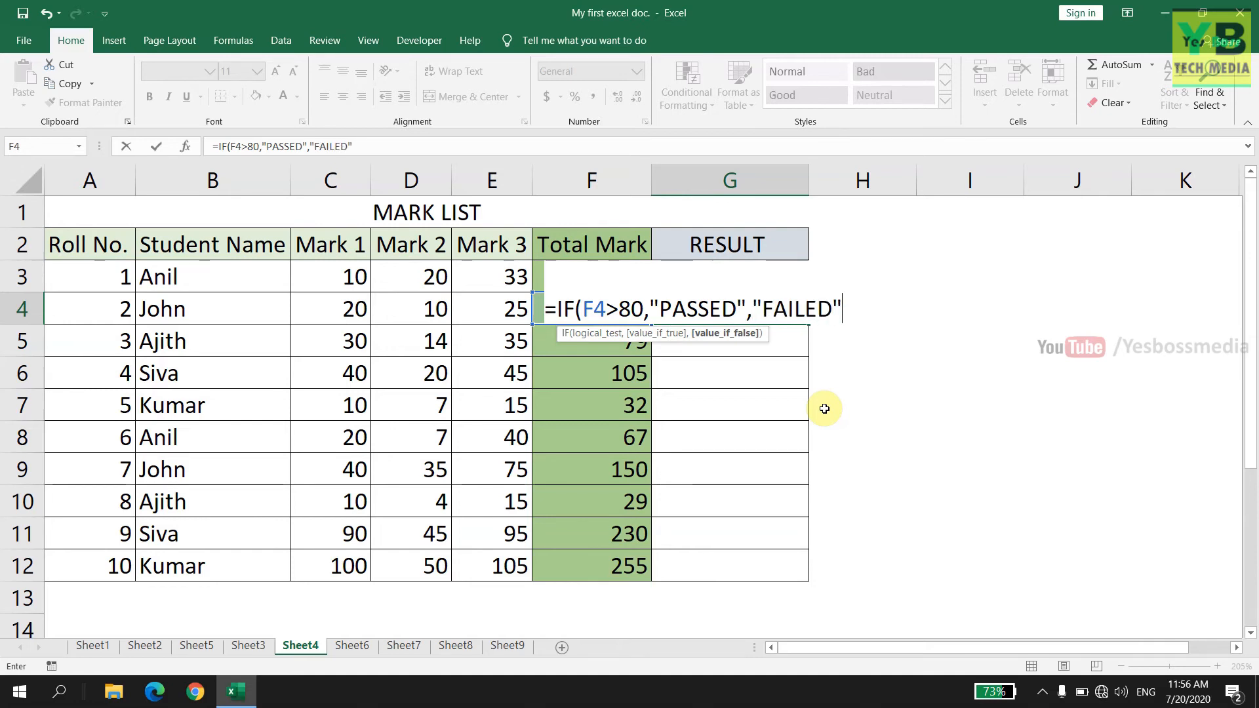
{"action": "type", "text": ")"}
{"action": "key", "text": "Return"}
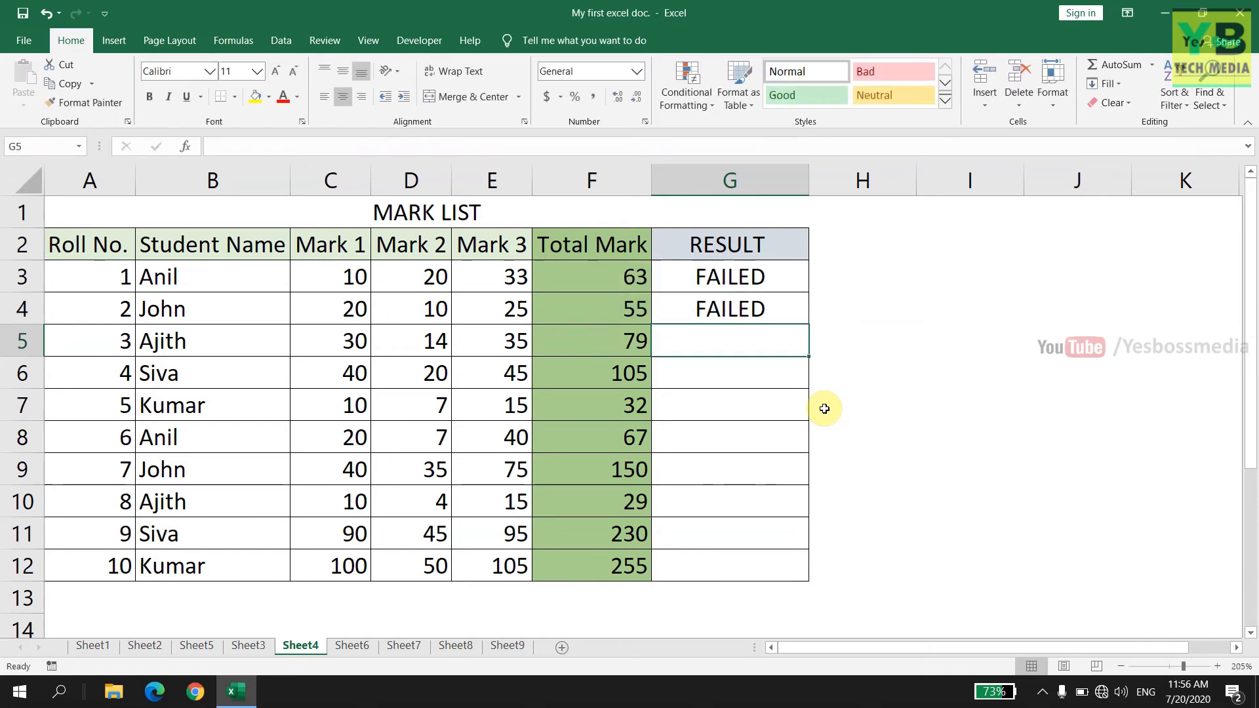
Review the function arguments of the IF formula in cell G3 without changing them.
{"action": "left_click", "coordinate": [753, 308]}
{"action": "left_click", "coordinate": [747, 275]}
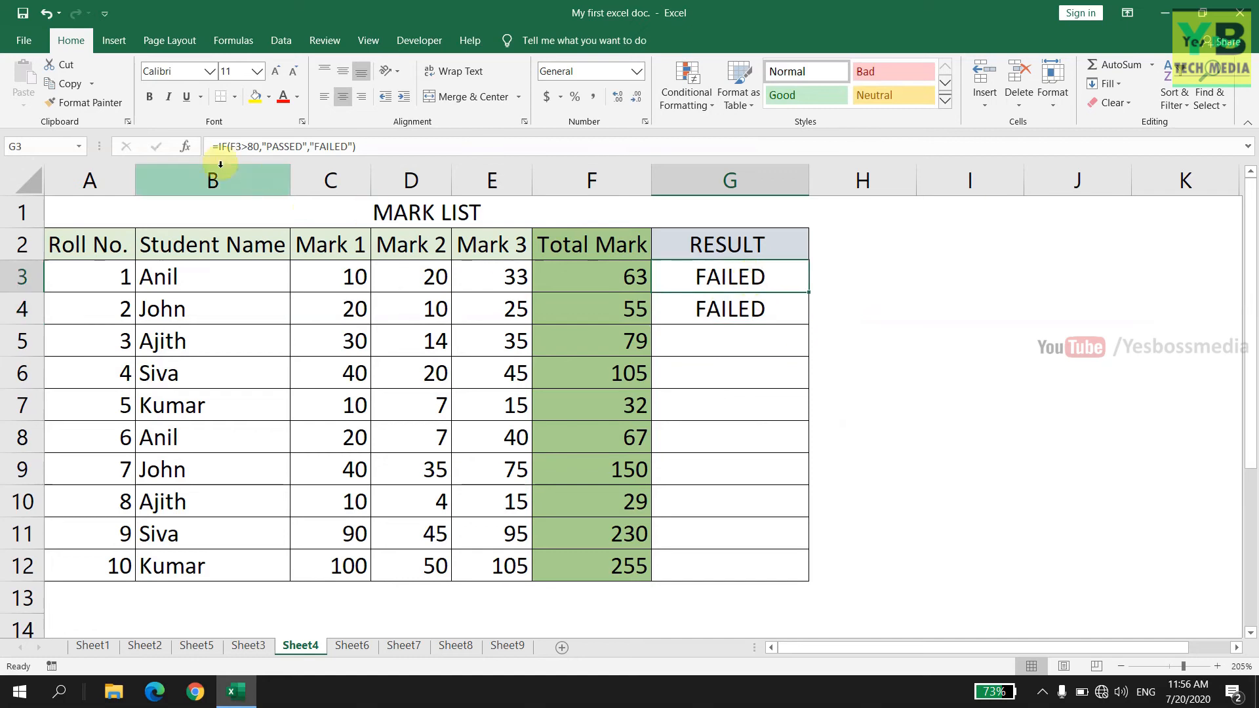
{"action": "left_click", "coordinate": [185, 145]}
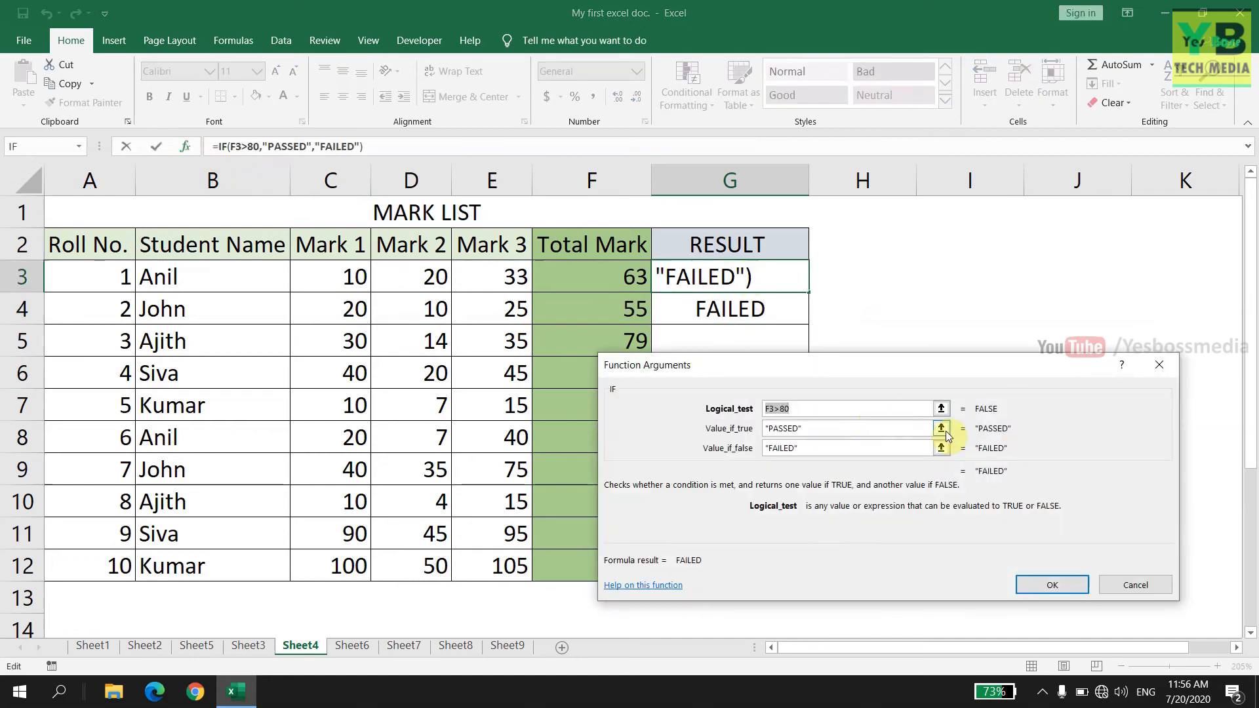
{"action": "left_click", "coordinate": [1166, 367]}
Fill the IF formula from cell G4 down through G12 to complete the RESULT column.
{"action": "left_click", "coordinate": [806, 317]}
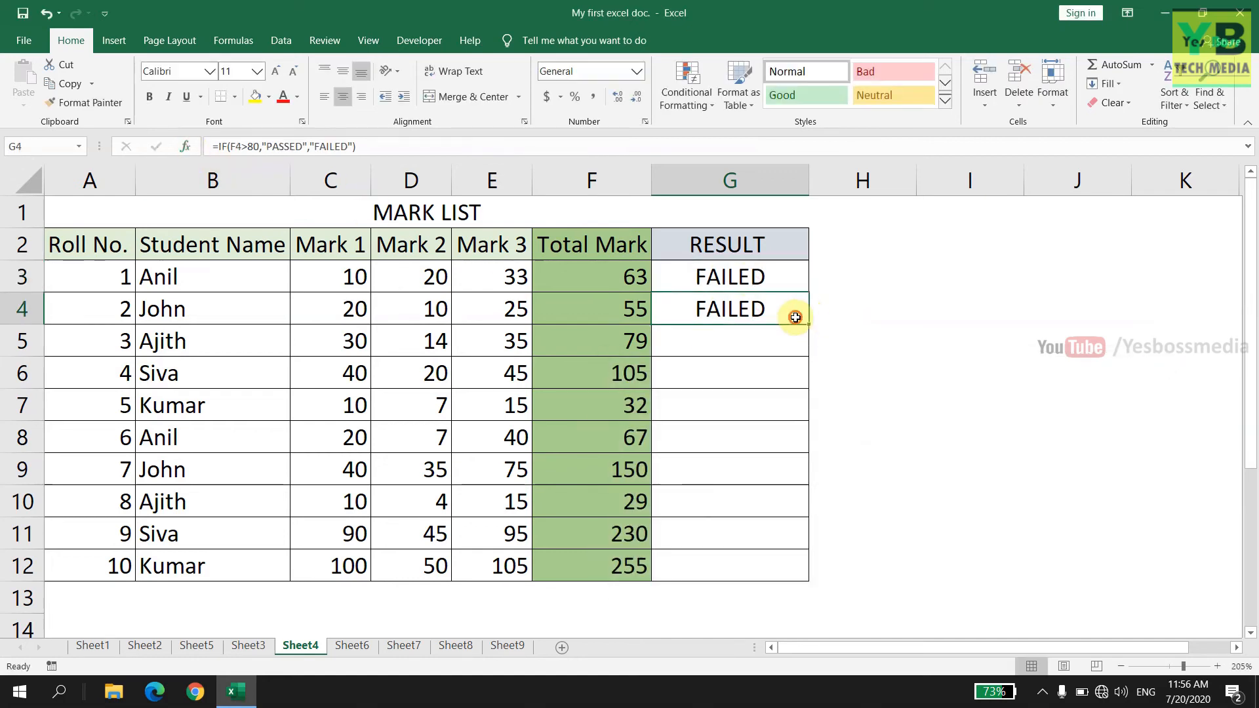
{"action": "left_click_drag", "start_coordinate": [806, 324], "coordinate": [801, 580]}
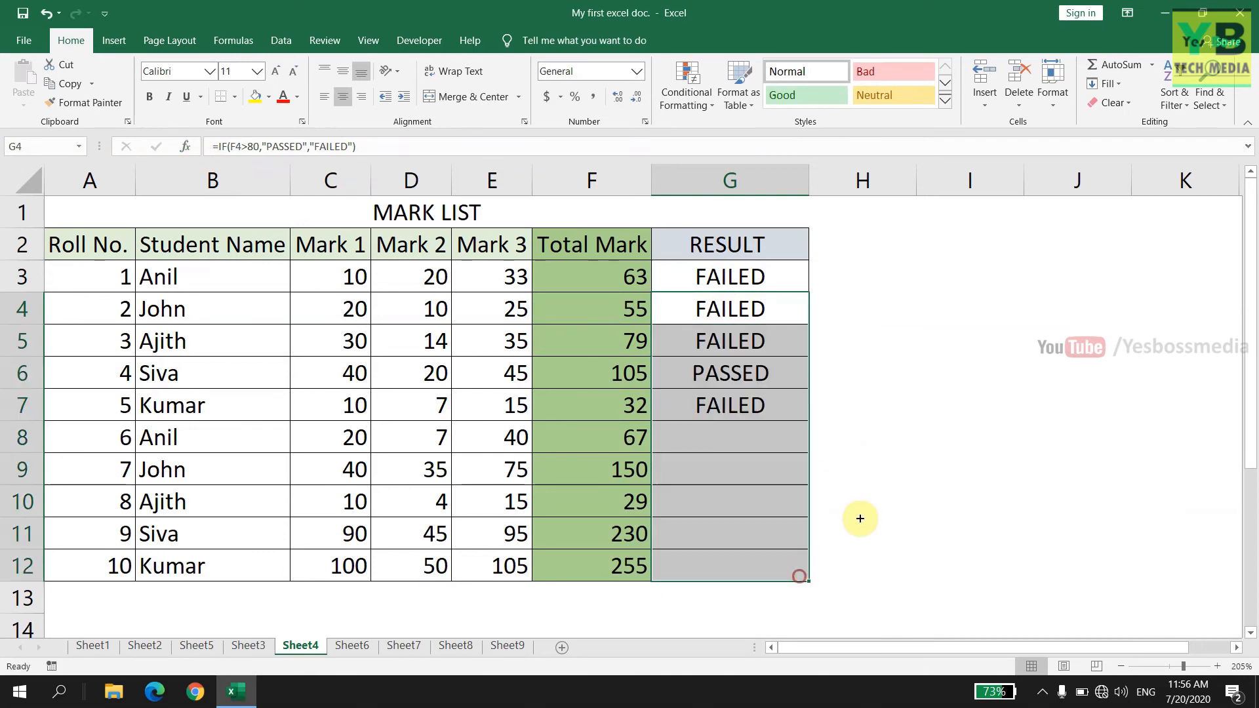
{"action": "left_click", "coordinate": [922, 434]}
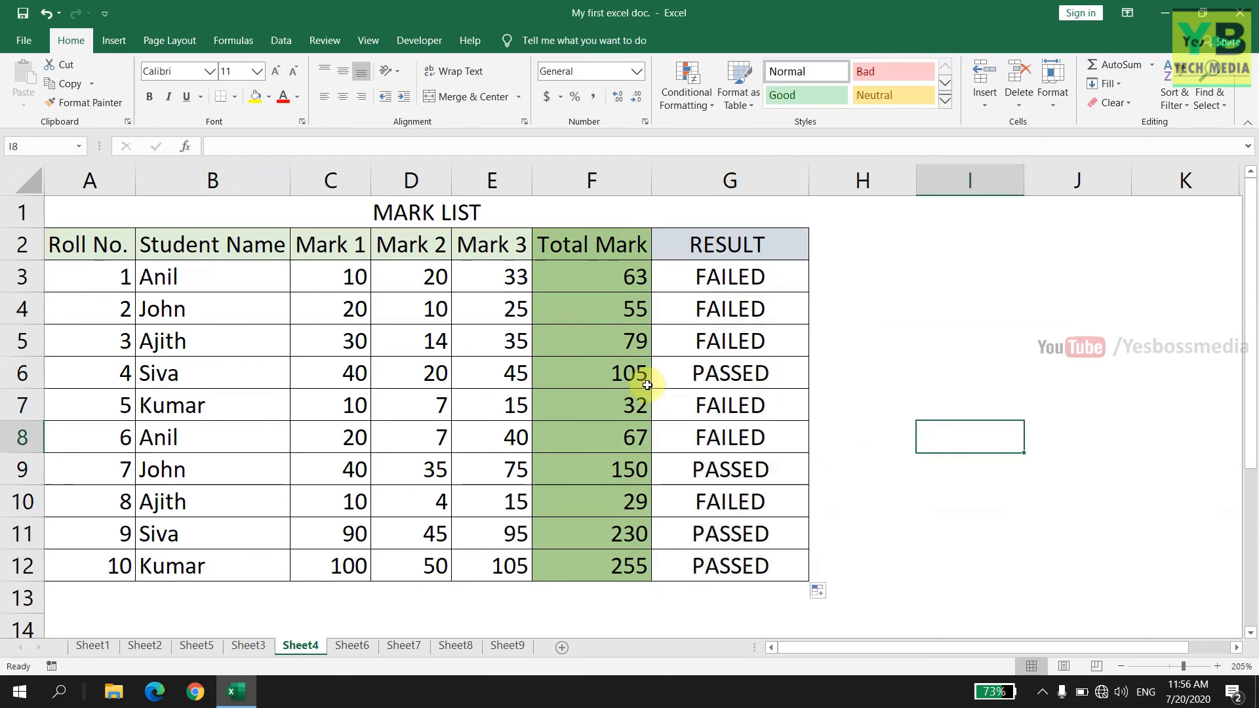
Check the filled results in G6, G9, G11 and G12, comparing G6 with its total mark.
{"action": "left_click", "coordinate": [751, 374]}
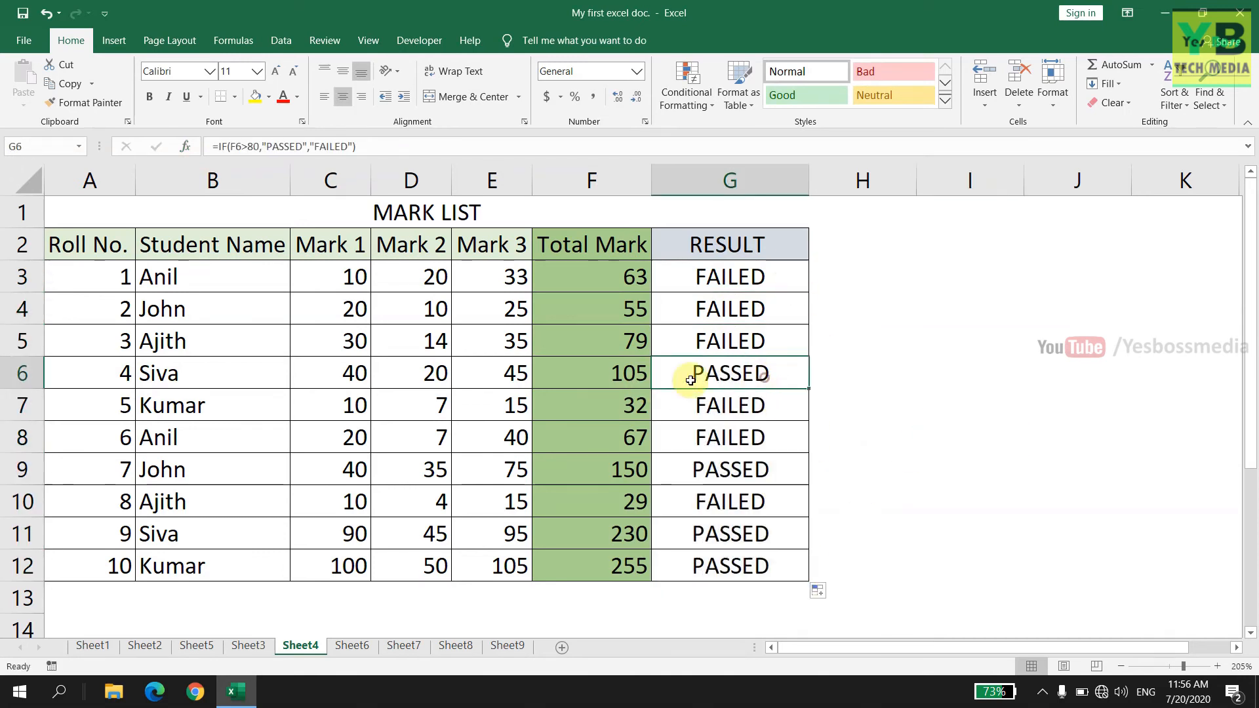
{"action": "left_click", "coordinate": [628, 380]}
{"action": "left_click", "coordinate": [670, 380]}
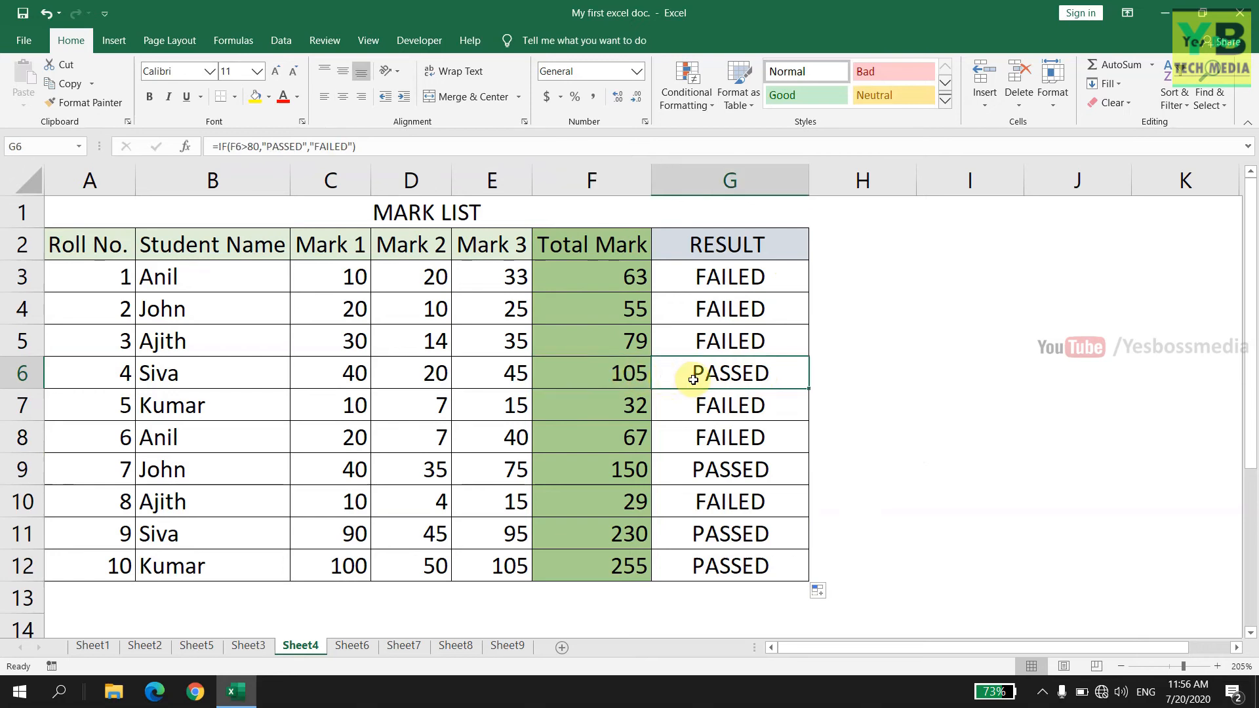
{"action": "left_click", "coordinate": [740, 472]}
{"action": "left_click", "coordinate": [716, 527]}
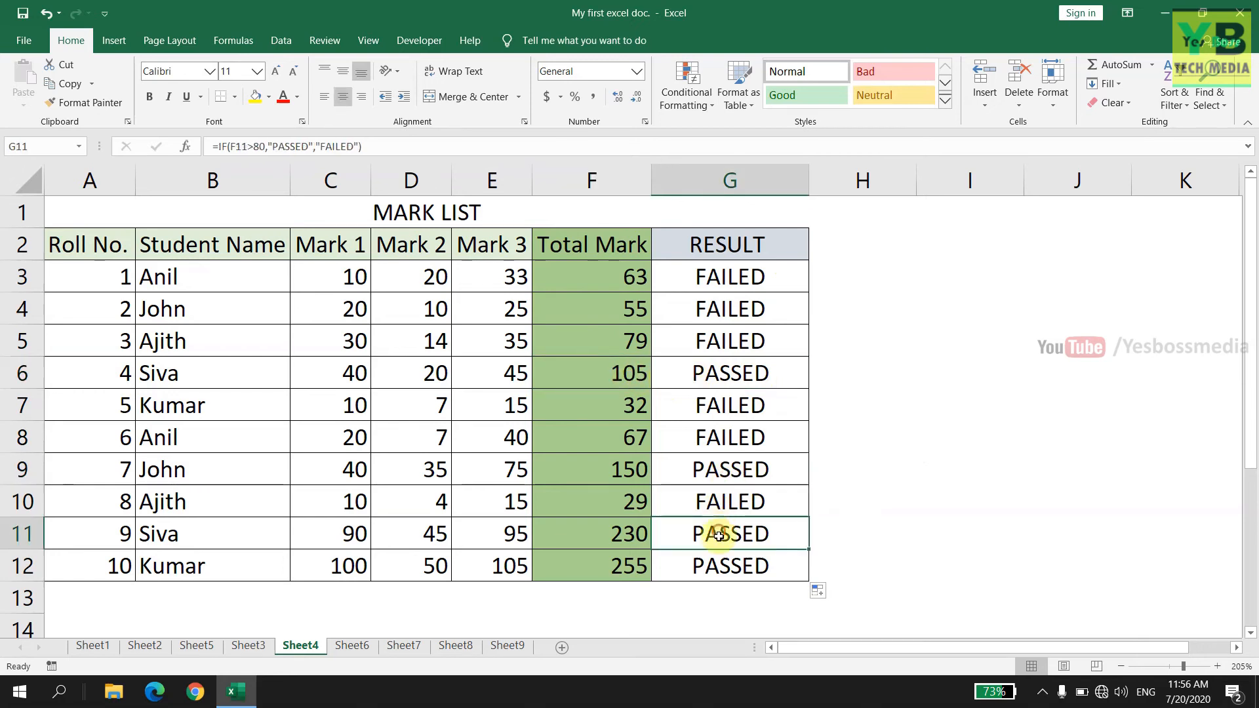
{"action": "left_click", "coordinate": [717, 566]}
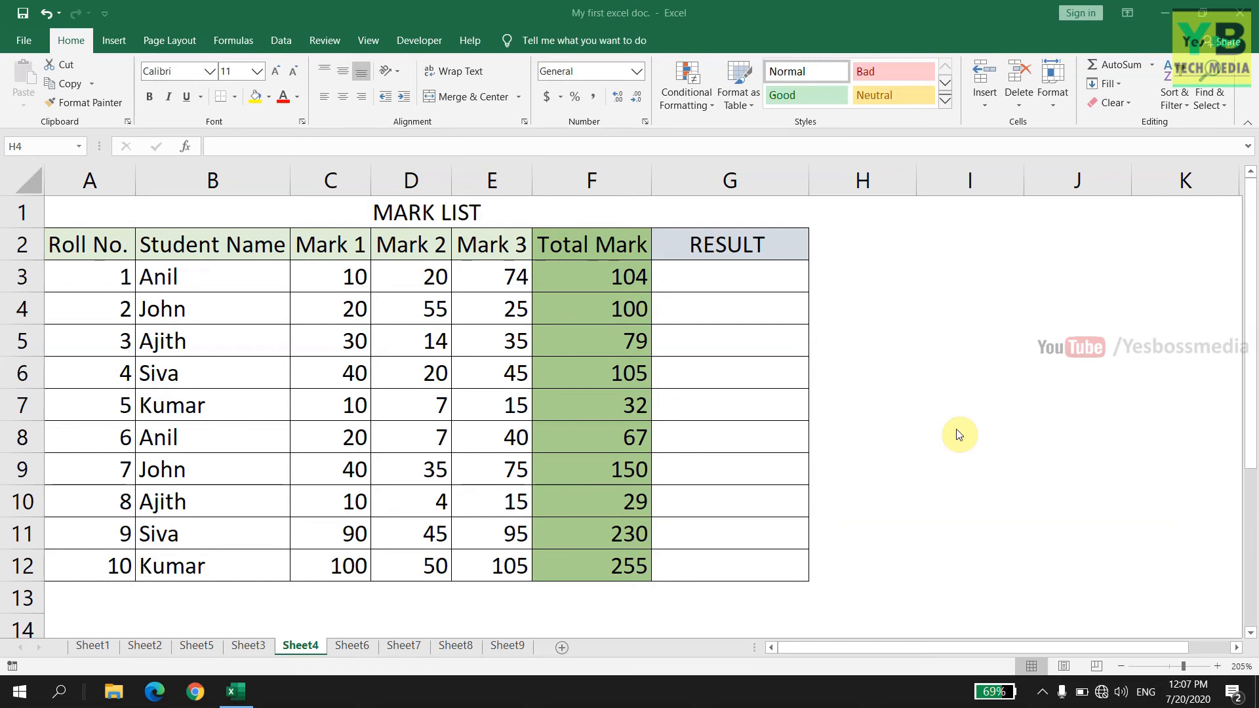
Search for the IFS function and start inserting it into the empty result cell G3.
{"action": "left_click", "coordinate": [724, 281]}
{"action": "left_click", "coordinate": [725, 281]}
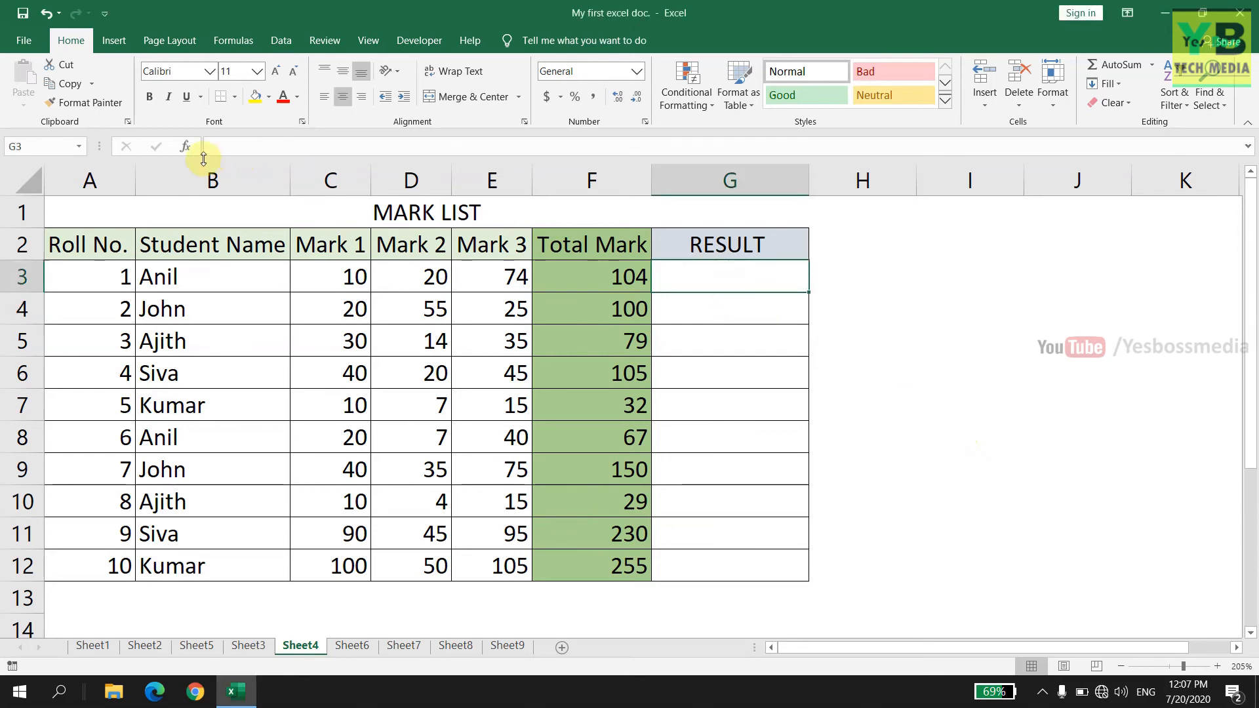
{"action": "left_click", "coordinate": [185, 147]}
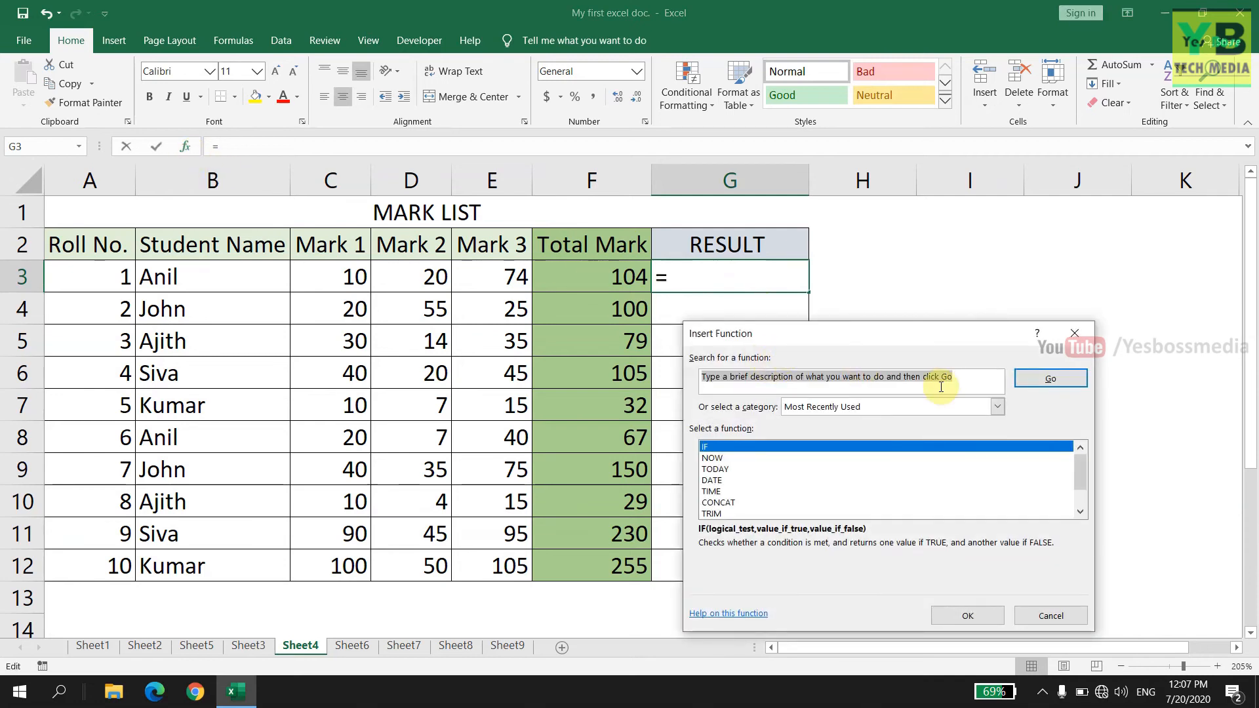
{"action": "left_click", "coordinate": [941, 387]}
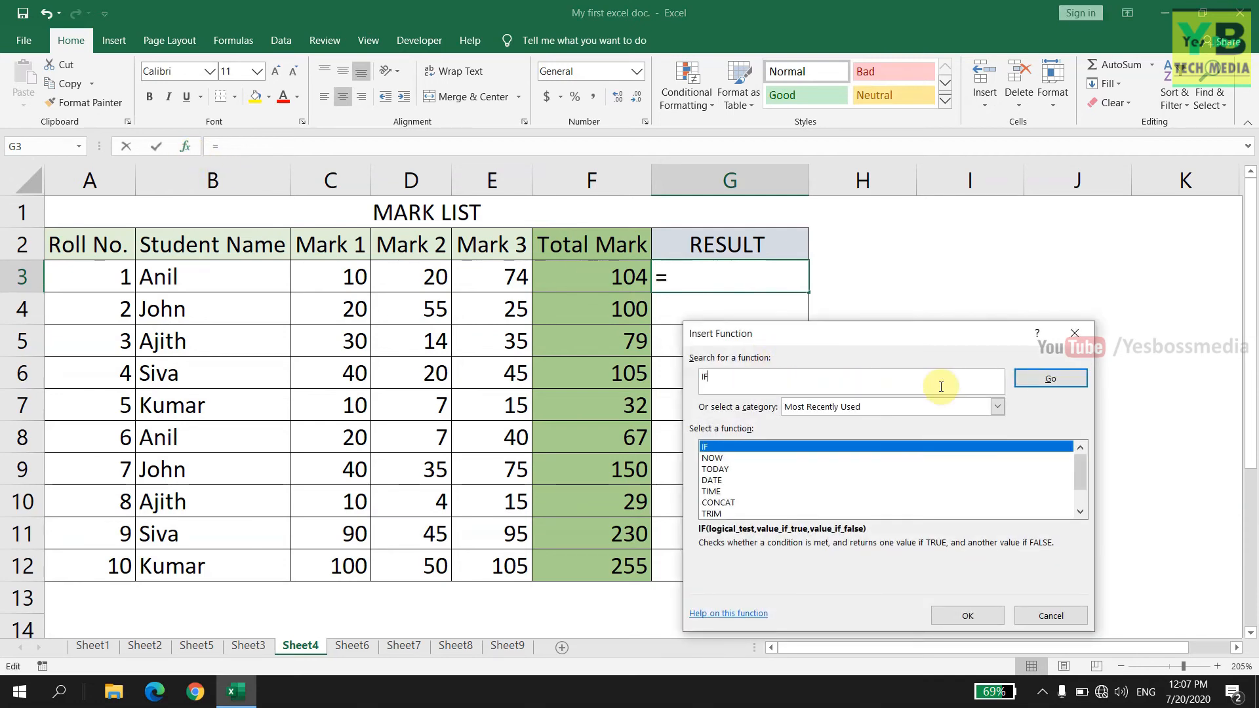
{"action": "left_click", "coordinate": [1053, 380]}
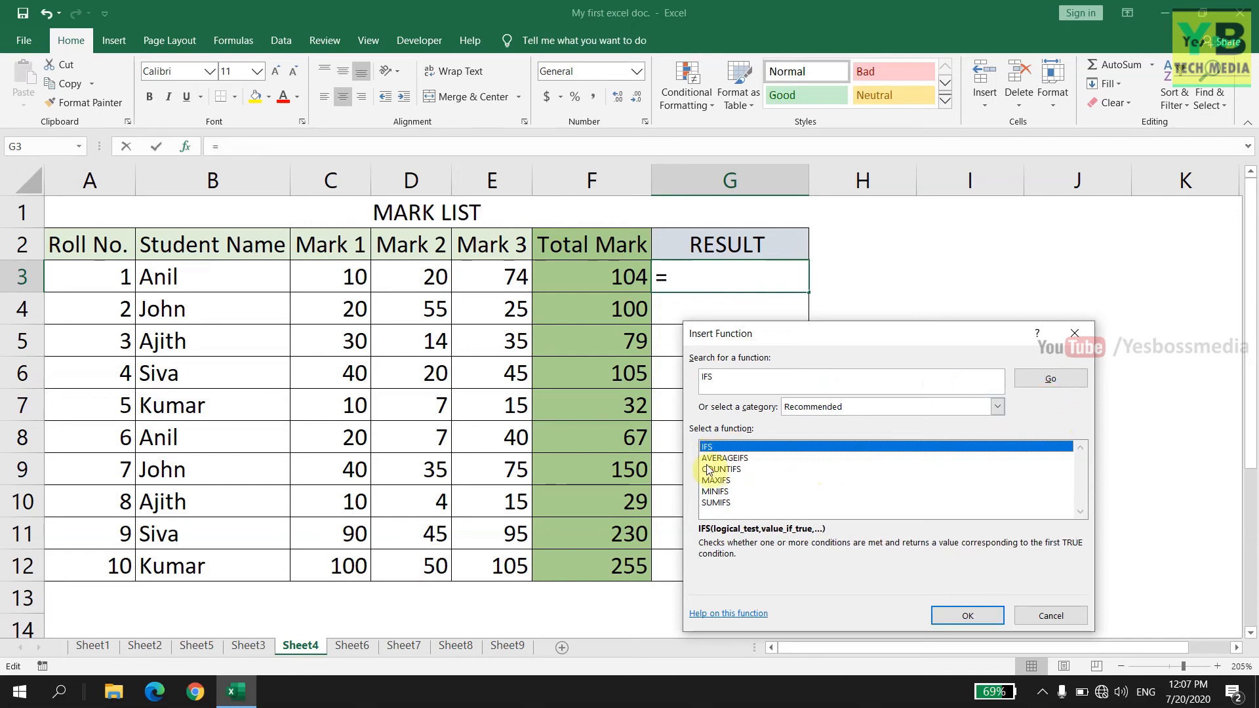
{"action": "left_click", "coordinate": [959, 618]}
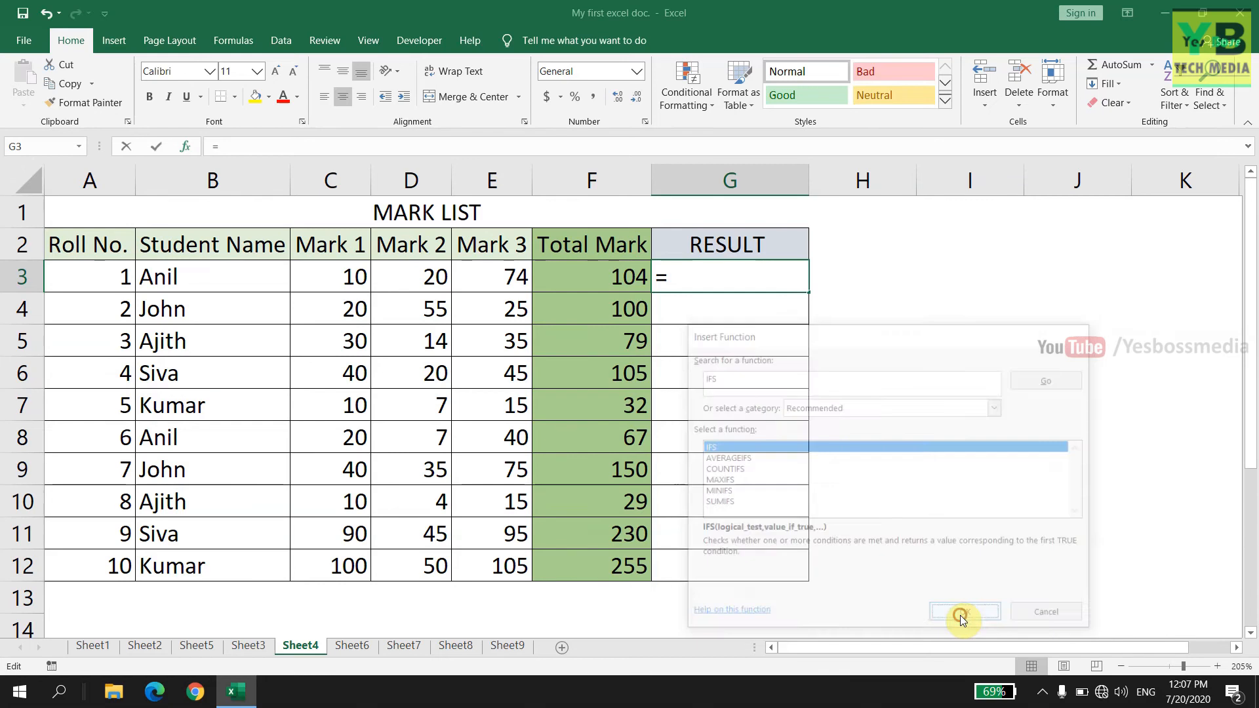
Set the first logical test of the IFS function to F3>200, referencing the total mark cell.
{"action": "left_click_drag", "start_coordinate": [830, 349], "coordinate": [941, 387]}
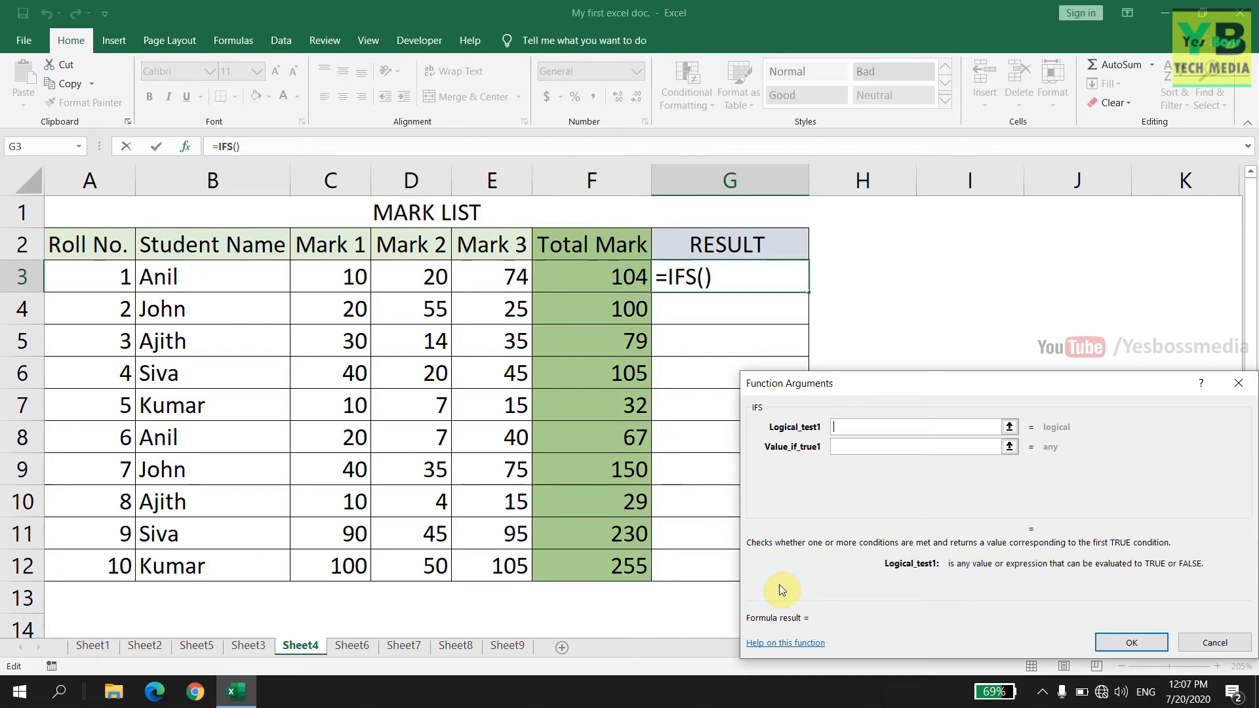
{"action": "left_click", "coordinate": [634, 281]}
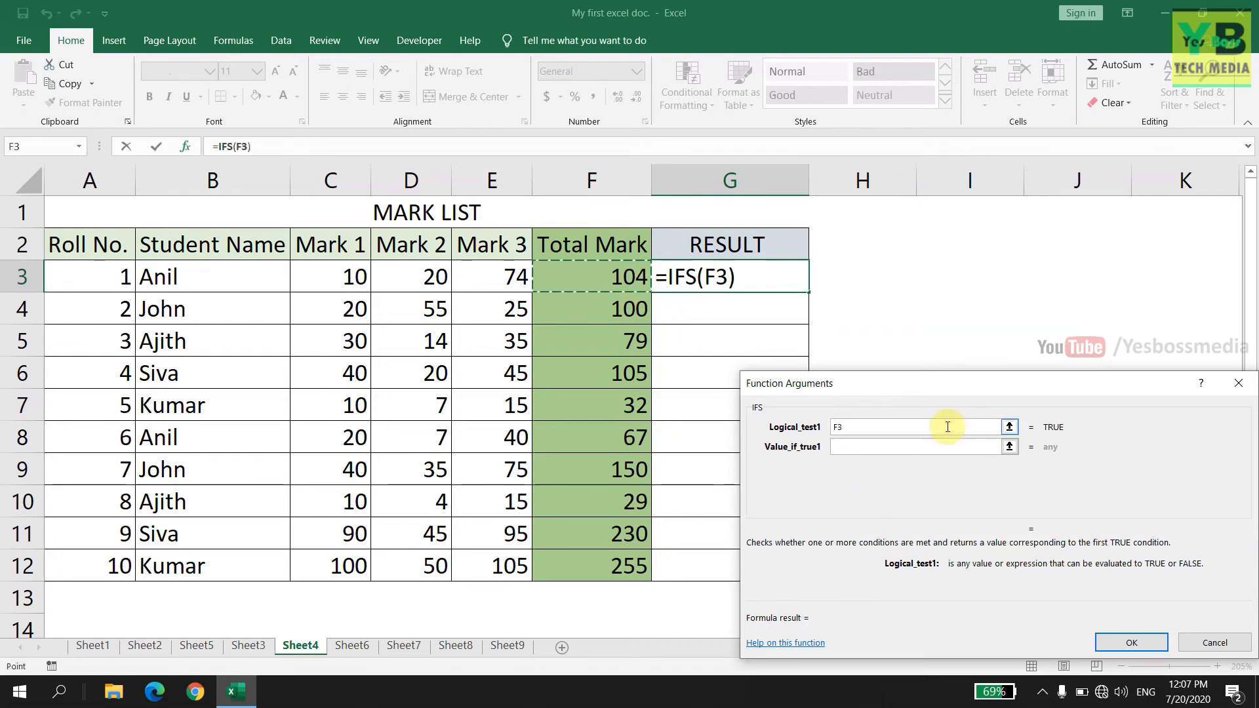
{"action": "type", "text": ">200"}
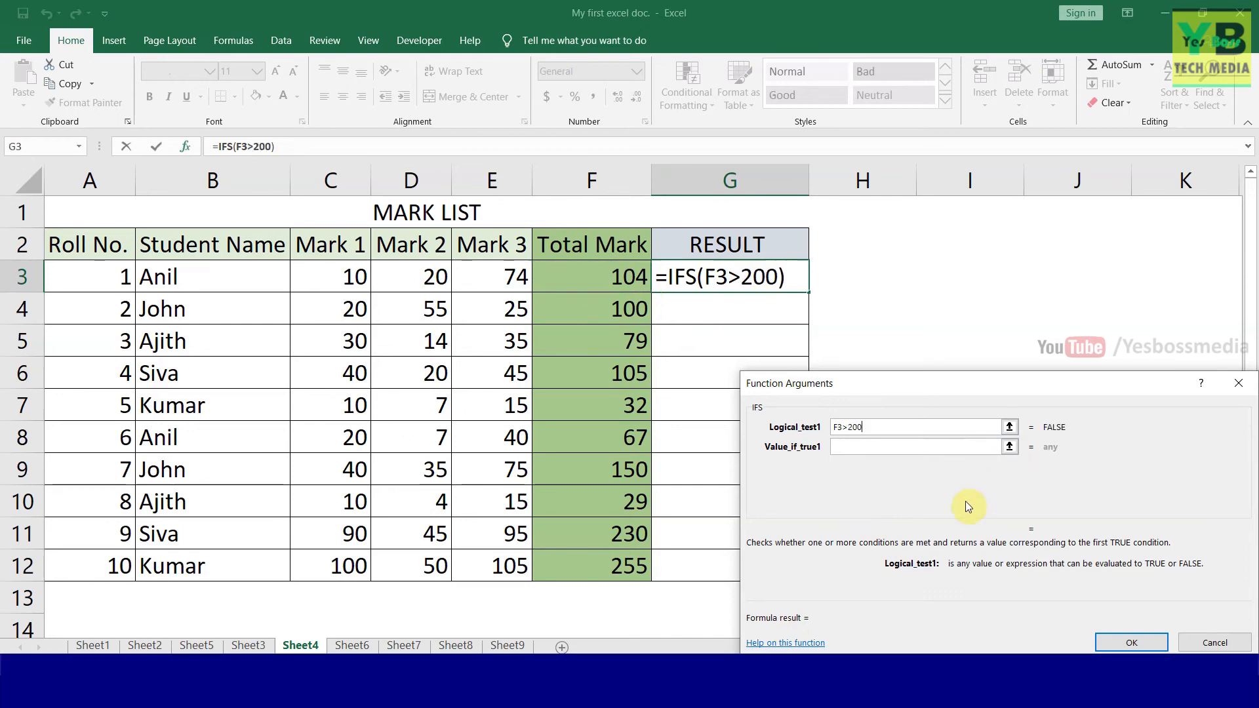
Set the IFS function's first value if true to "A GRADE", including the quotation marks.
{"action": "left_click", "coordinate": [918, 447]}
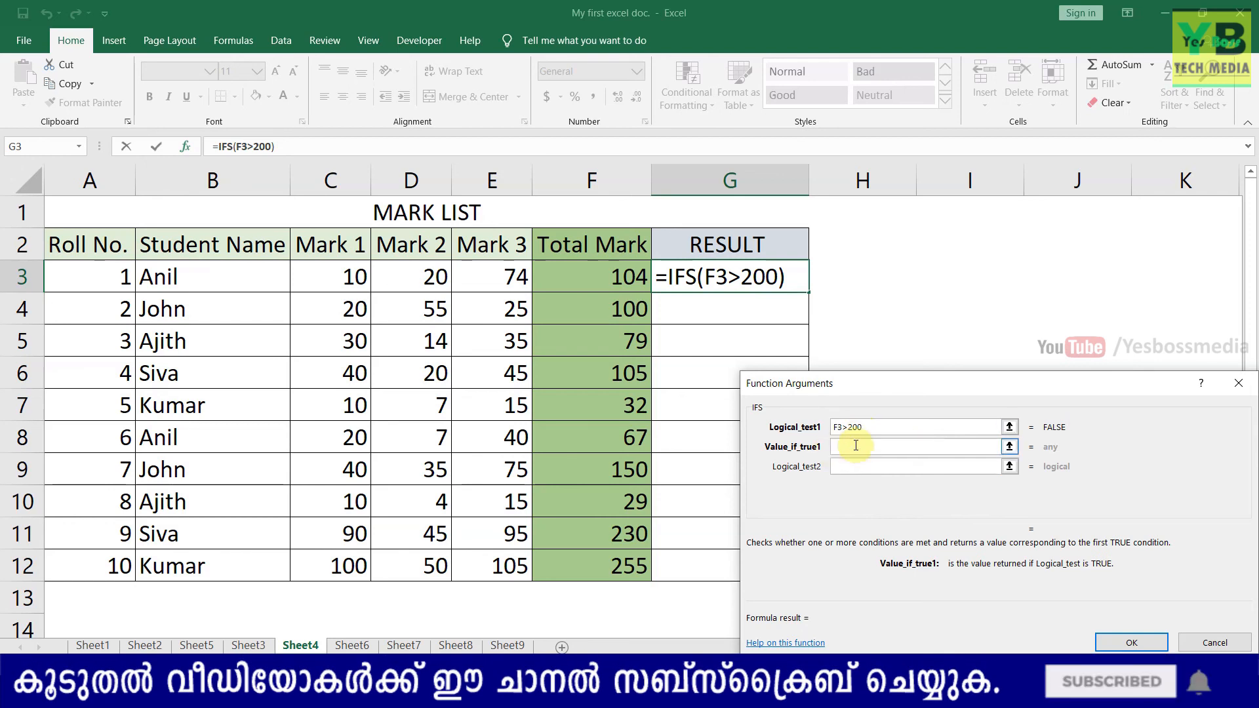
{"action": "left_click", "coordinate": [869, 427]}
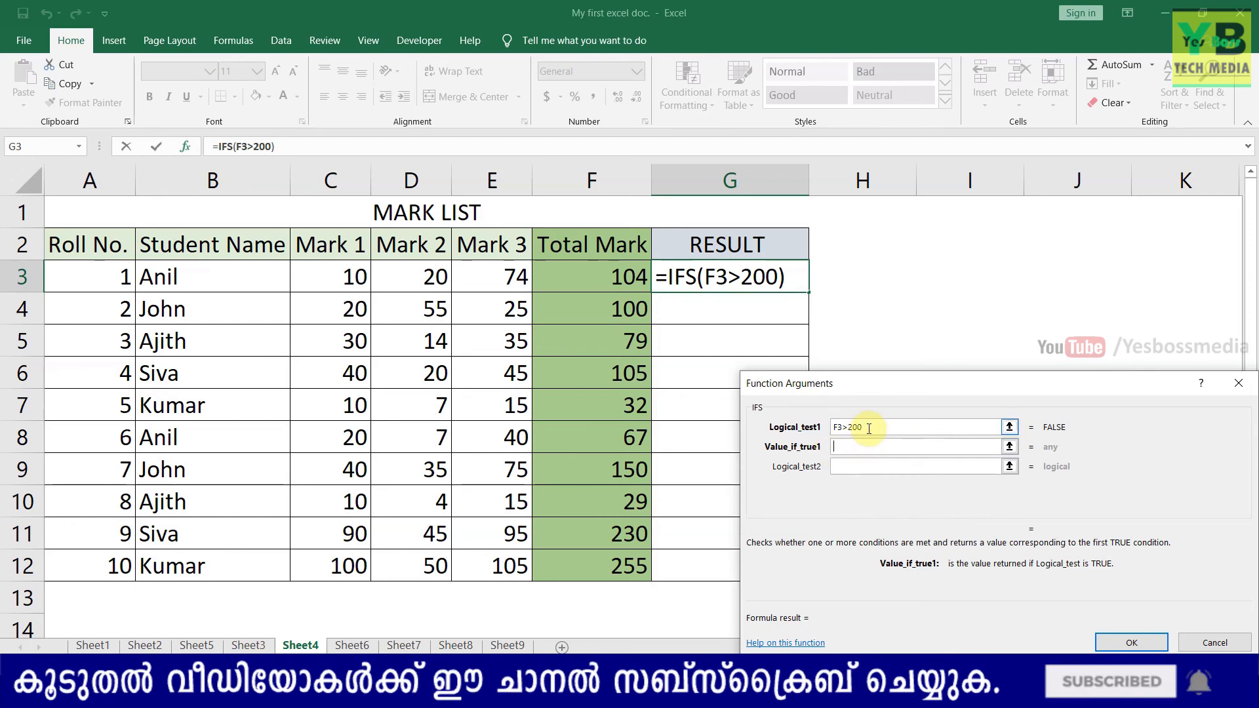
{"action": "left_click", "coordinate": [863, 447]}
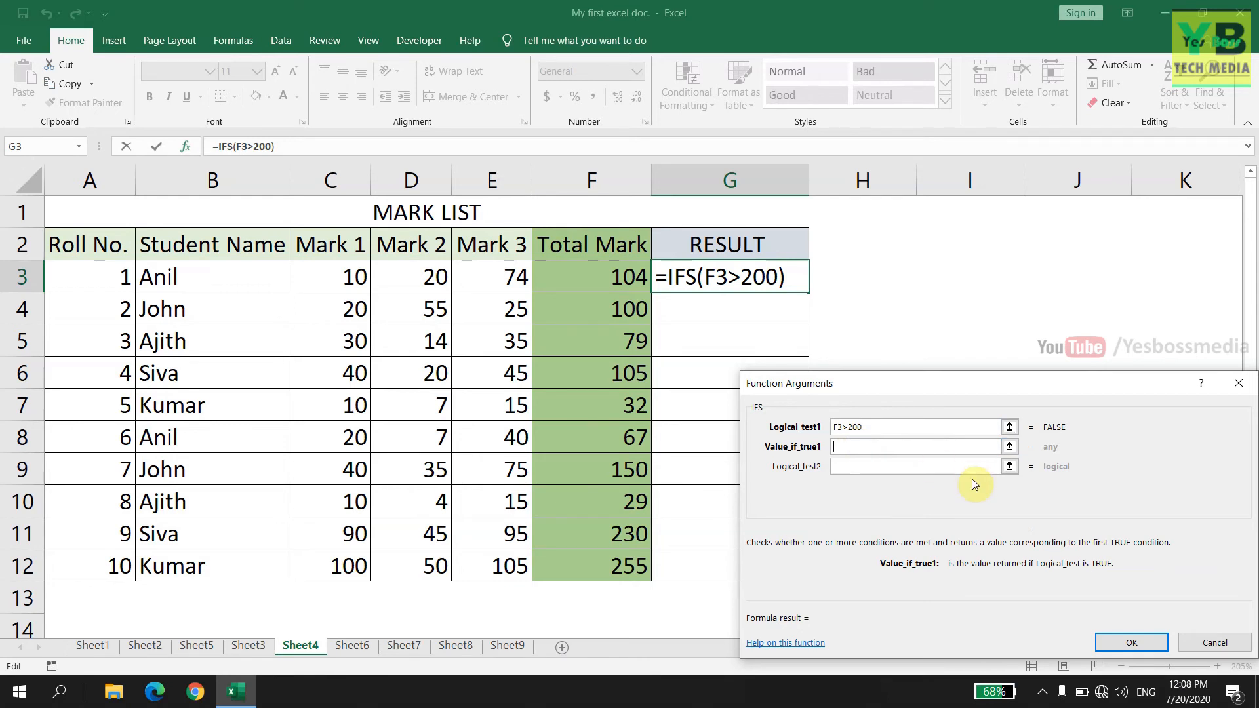
{"action": "type", "text": "\"A GRADE"}
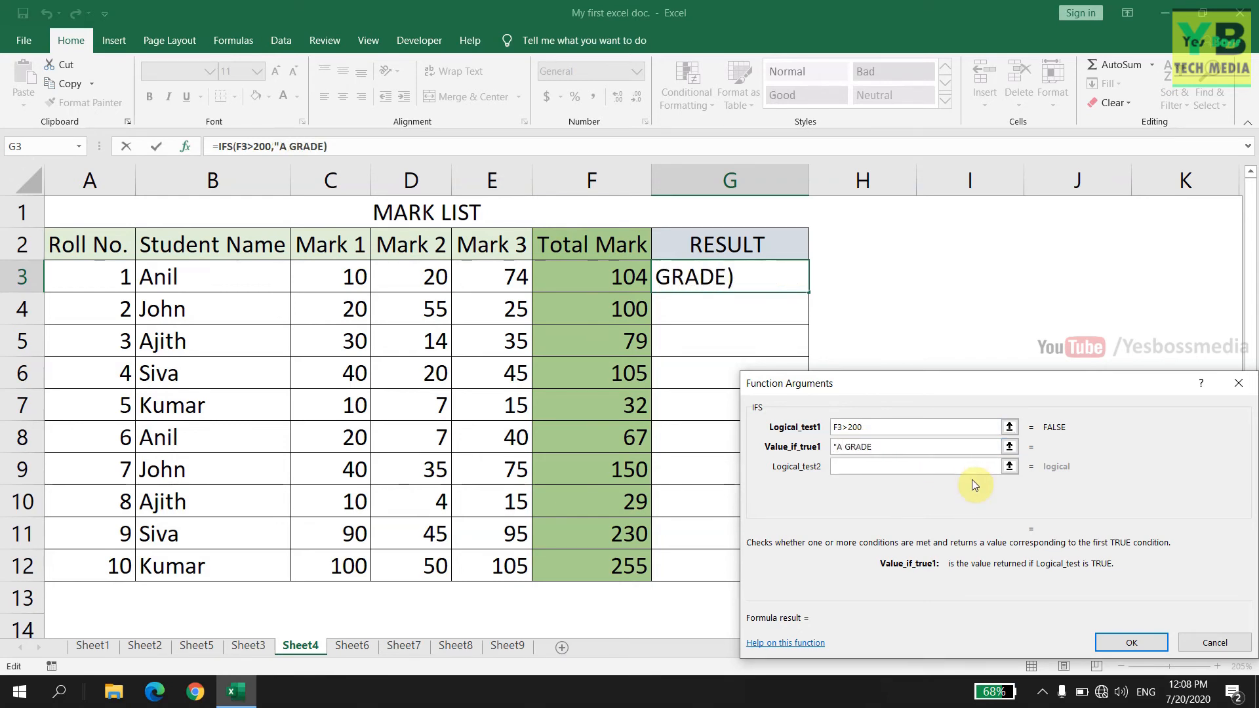
{"action": "type", "text": "\""}
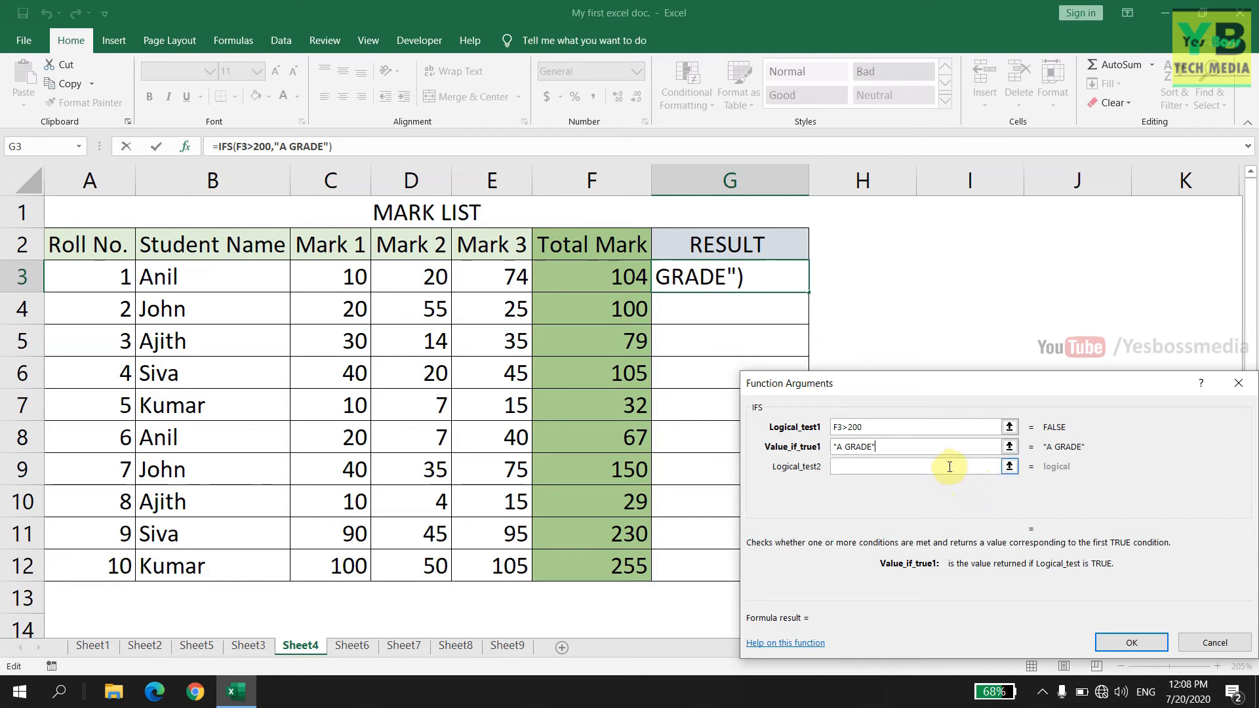
Set the IFS function's second logical test to F3>150 and its value if true to "B GRADE", including the quotation marks.
{"action": "left_click", "coordinate": [948, 466]}
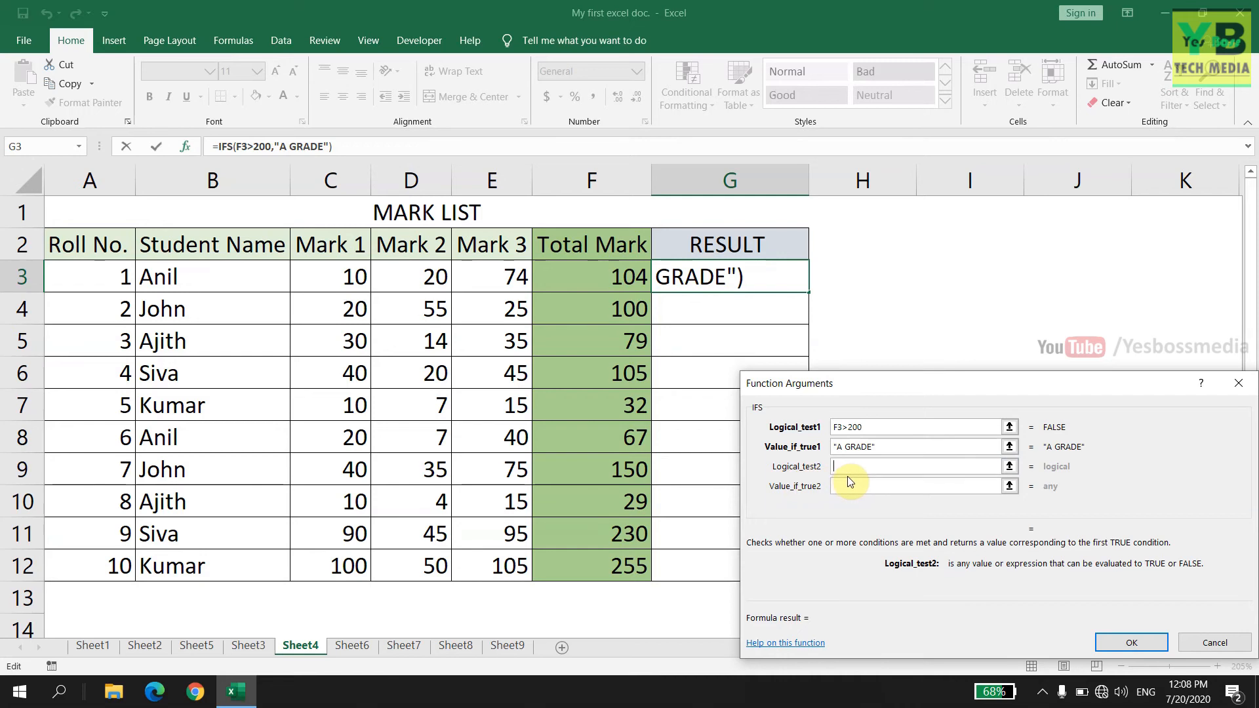
{"action": "left_click", "coordinate": [631, 278]}
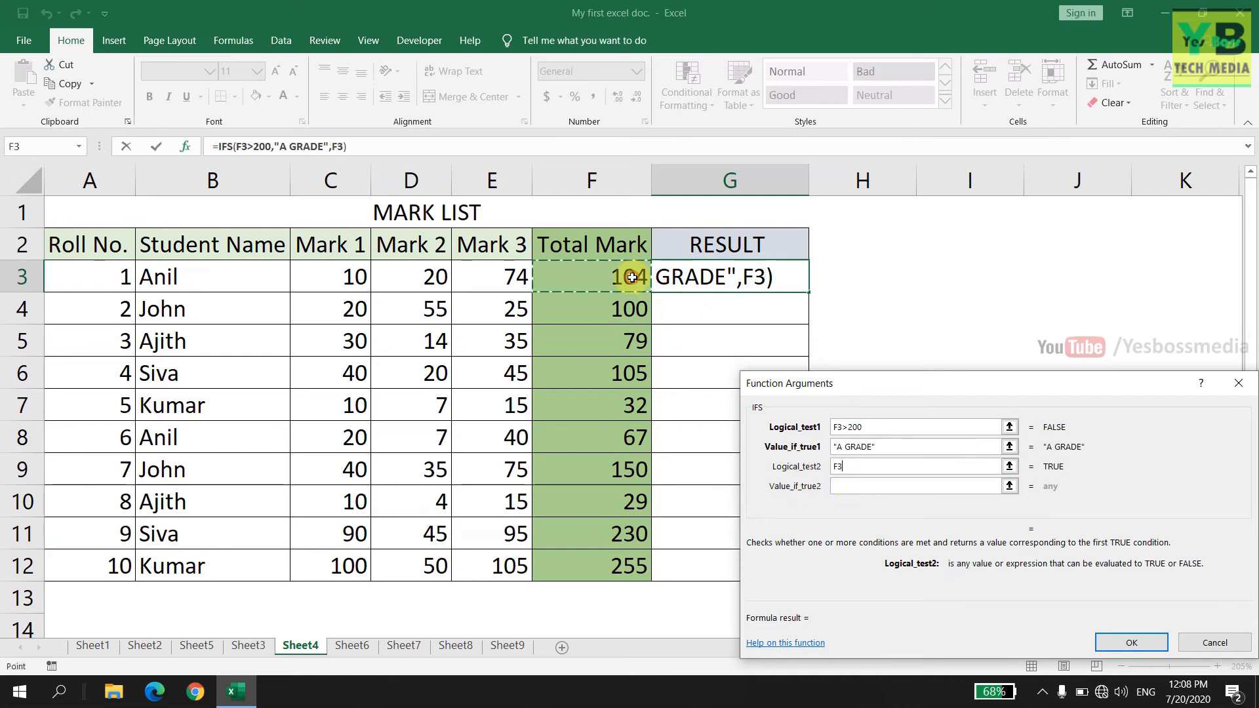
{"action": "left_click", "coordinate": [879, 446]}
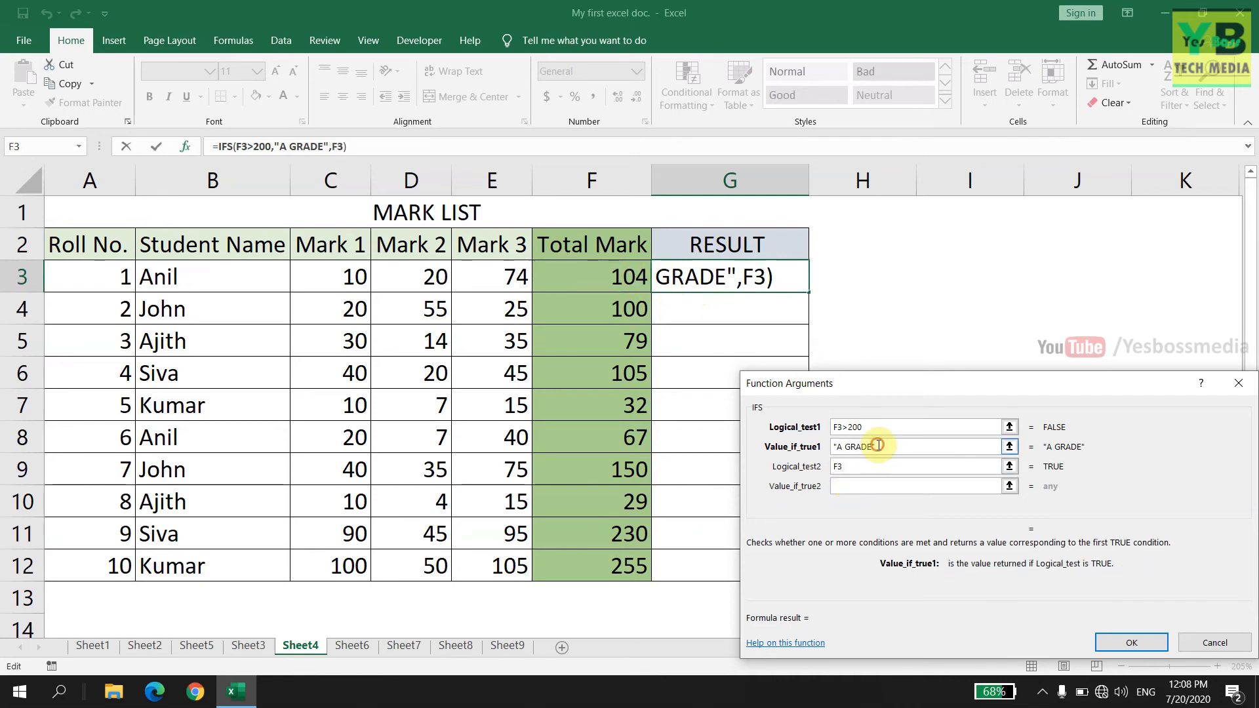
{"action": "left_click", "coordinate": [872, 466]}
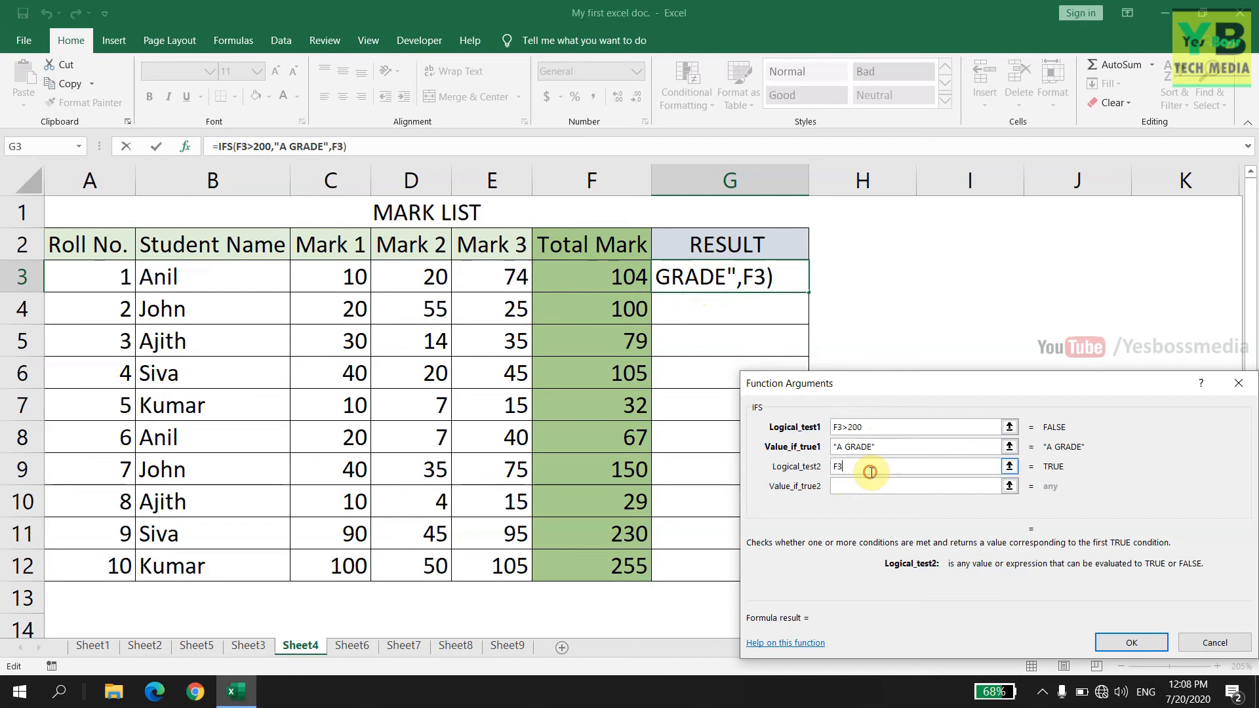
{"action": "type", "text": ">150"}
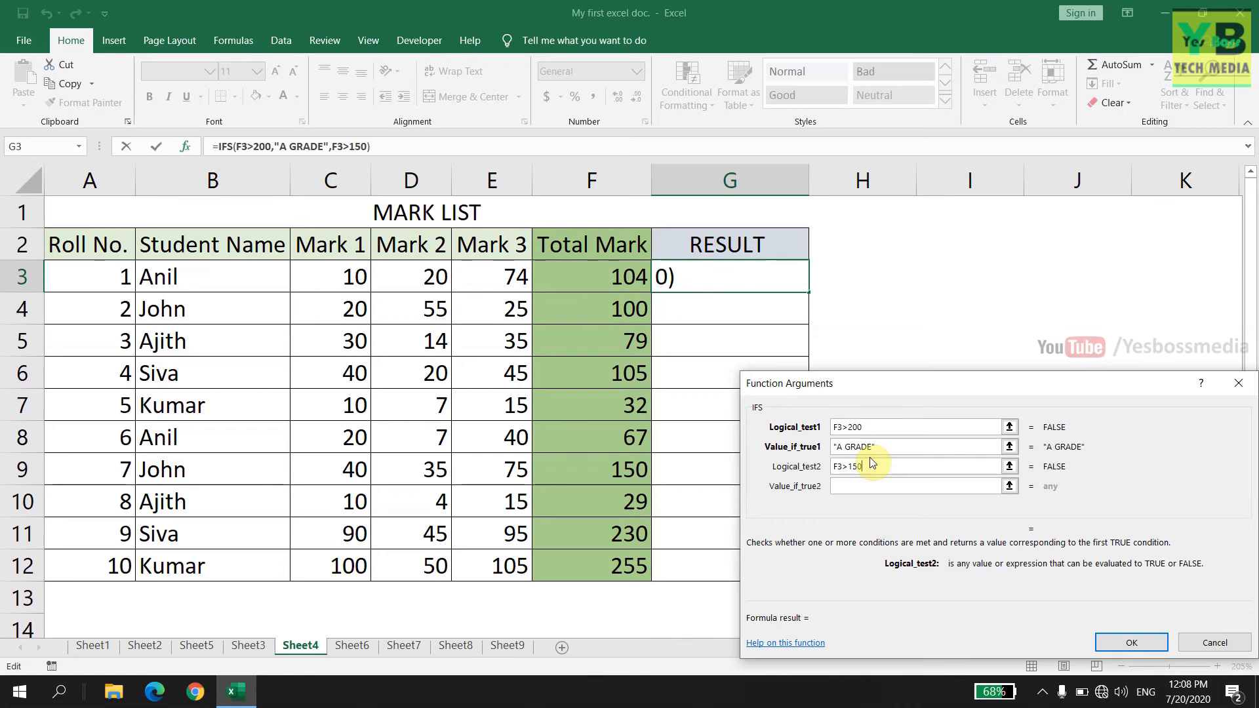
{"action": "left_click", "coordinate": [849, 485]}
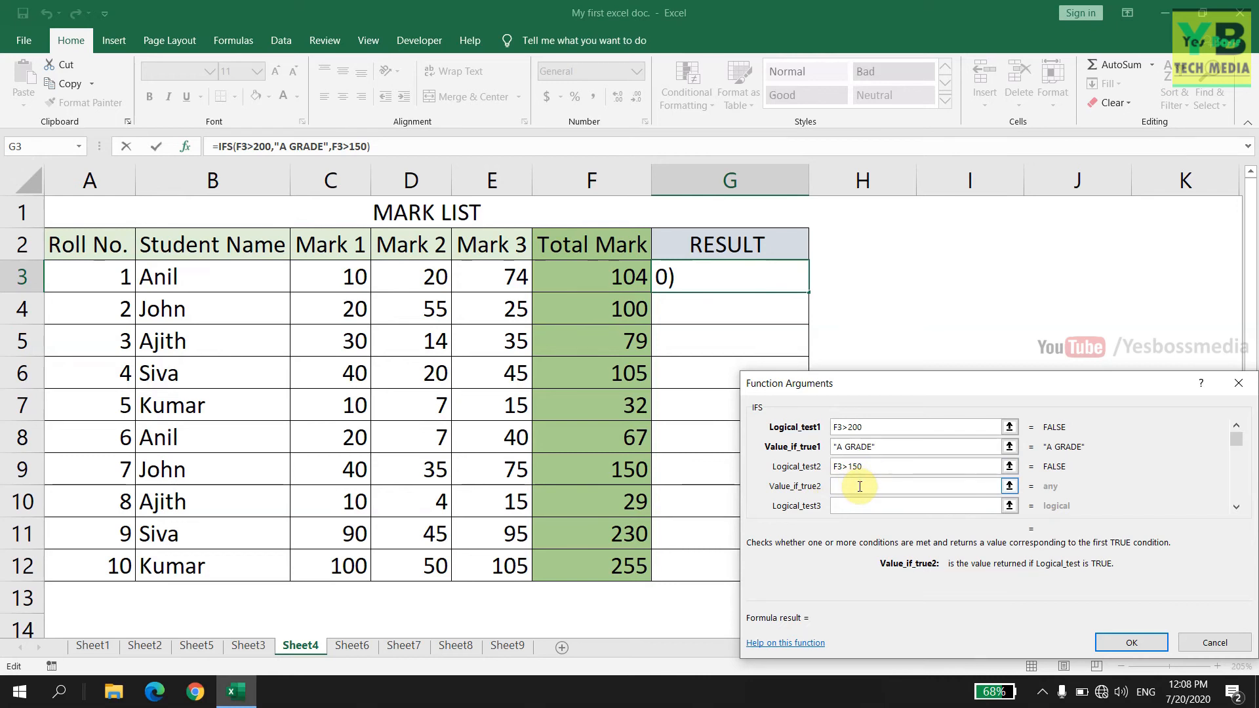
{"action": "type", "text": "\"B GRADE"}
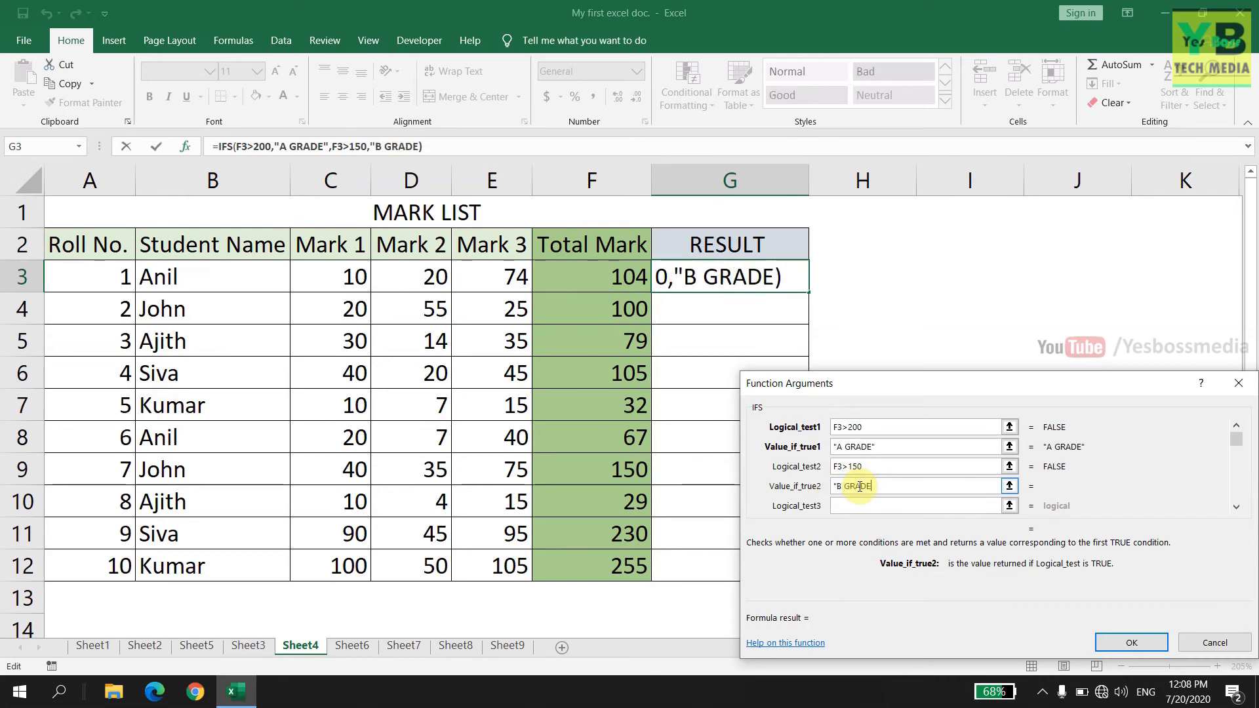
{"action": "type", "text": "\""}
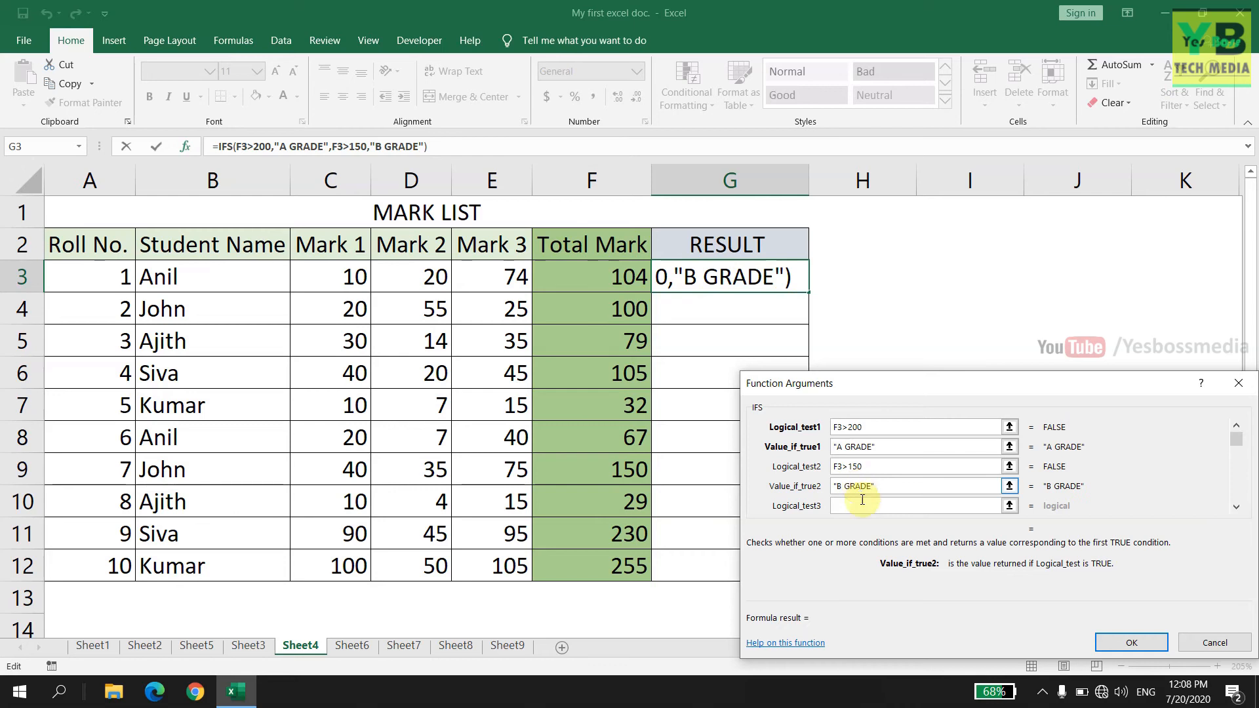
Set the IFS function's third logical test to F3>100 and its value if true to "C GRADE", including the quotation marks.
{"action": "left_click", "coordinate": [863, 505]}
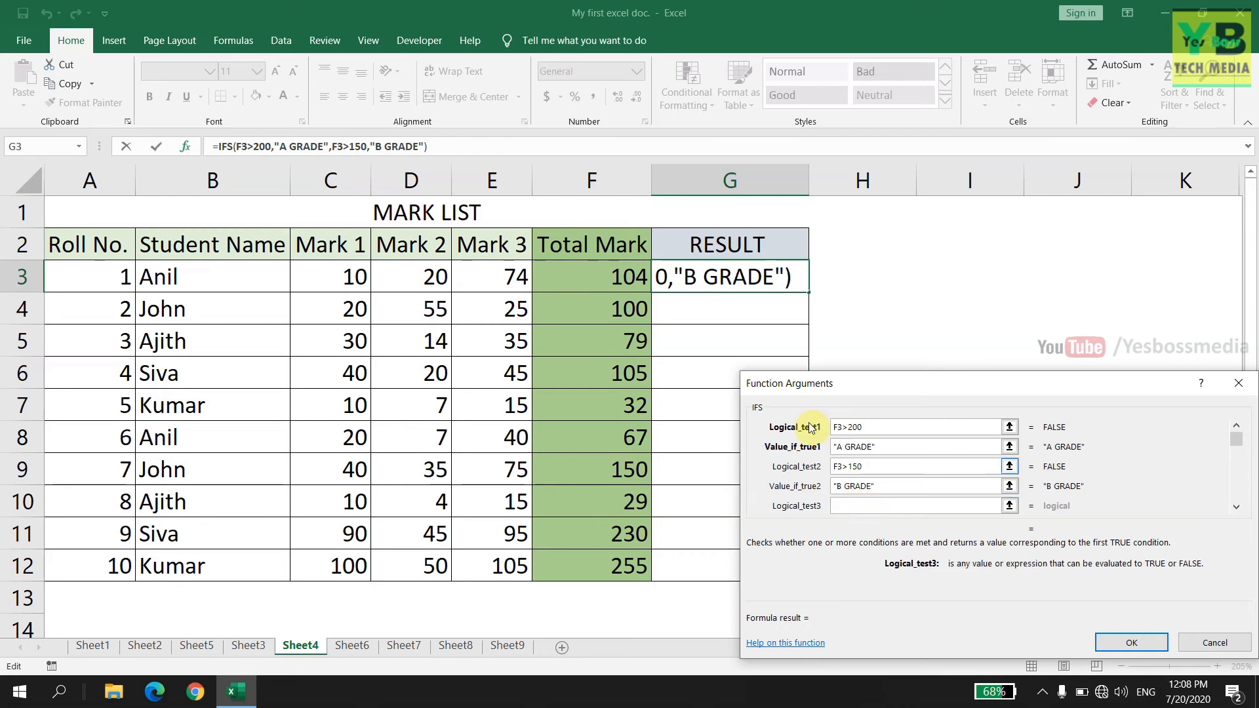
{"action": "left_click", "coordinate": [631, 277]}
{"action": "type", "text": ">"}
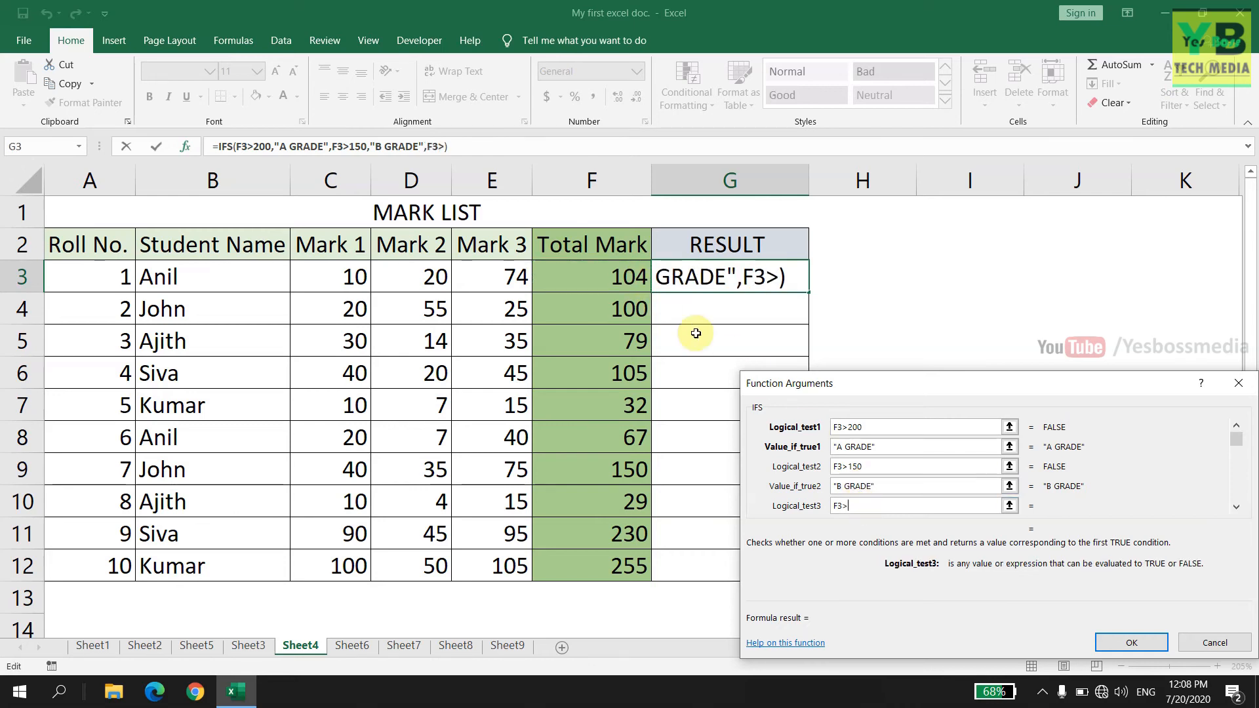
{"action": "type", "text": "100"}
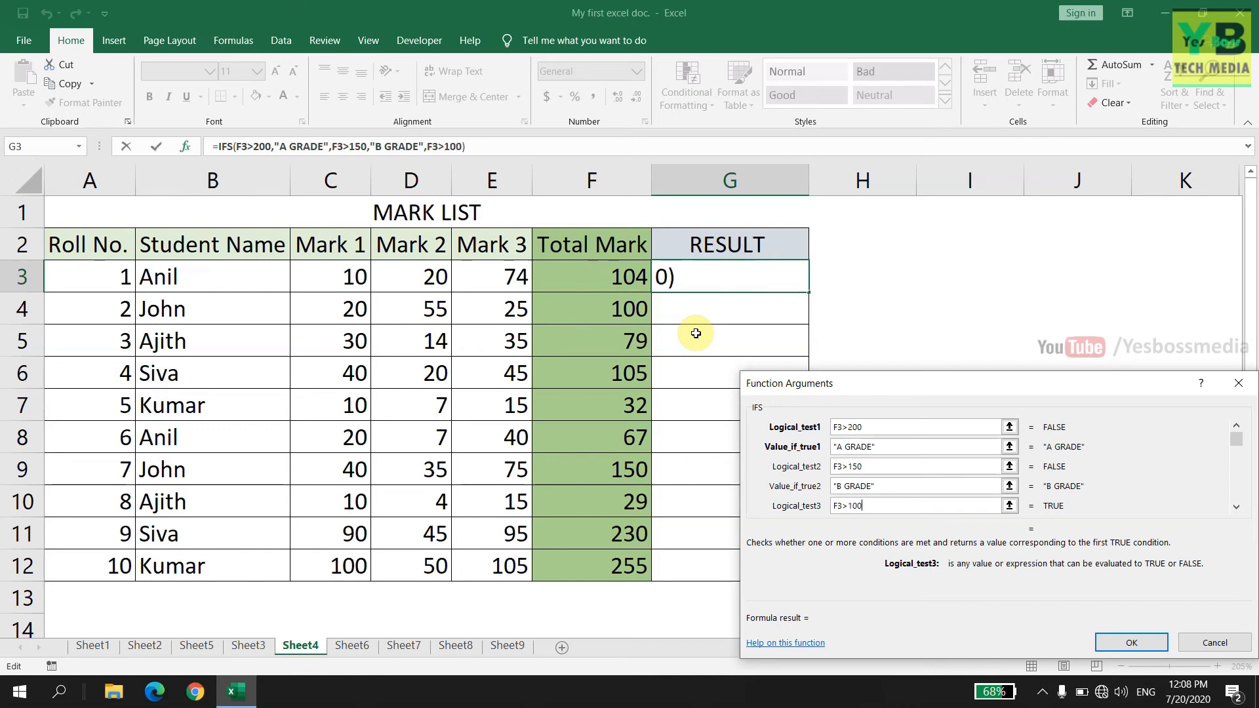
{"action": "left_click", "coordinate": [1236, 507]}
{"action": "left_click", "coordinate": [1236, 506]}
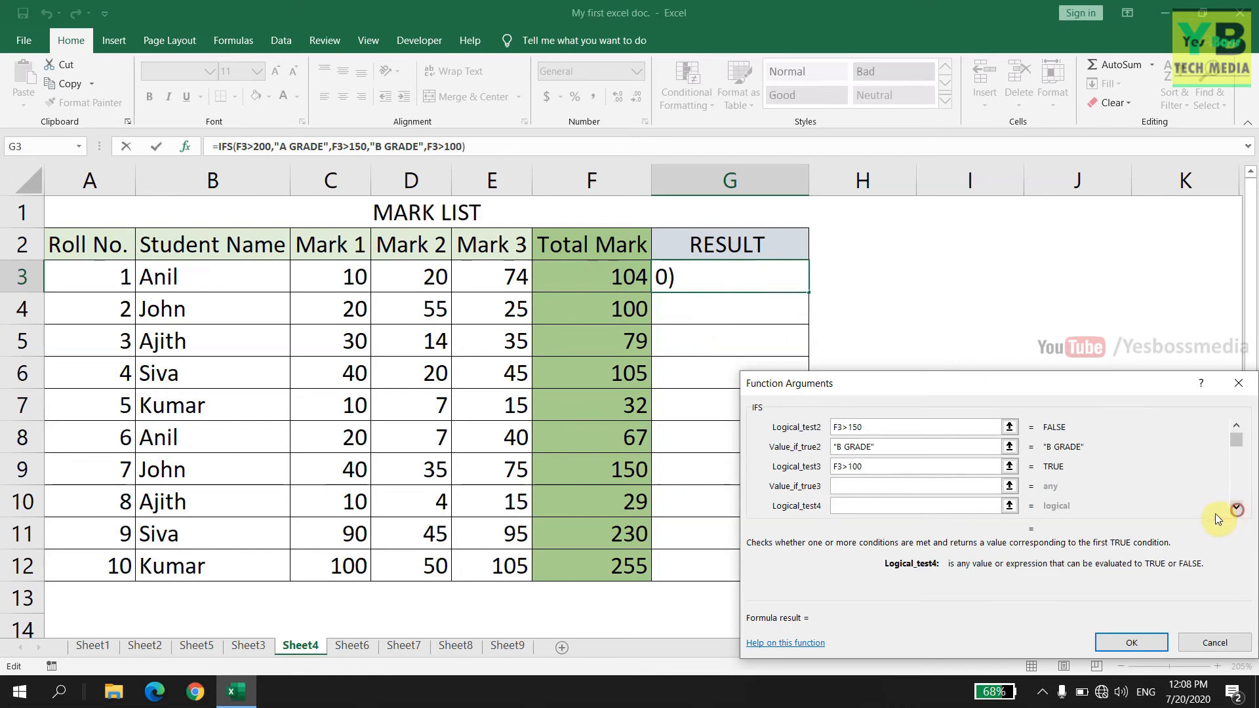
{"action": "left_click", "coordinate": [869, 486]}
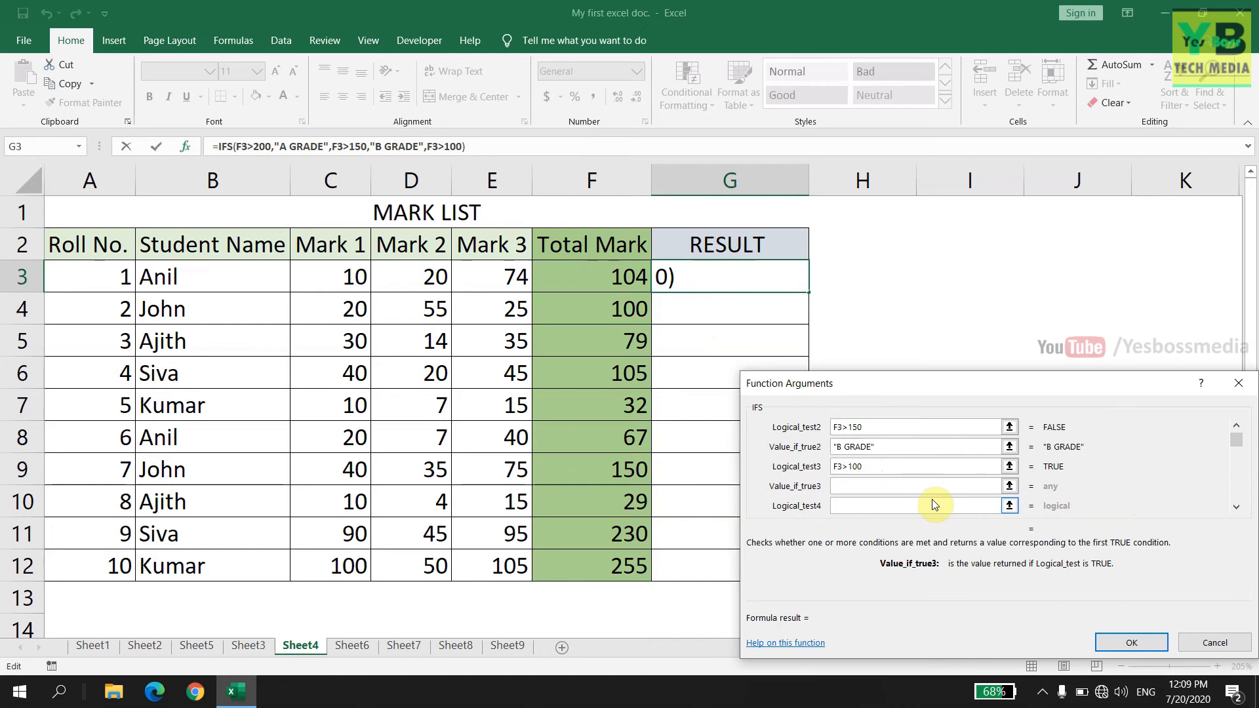
{"action": "type", "text": "\"C GRADE"}
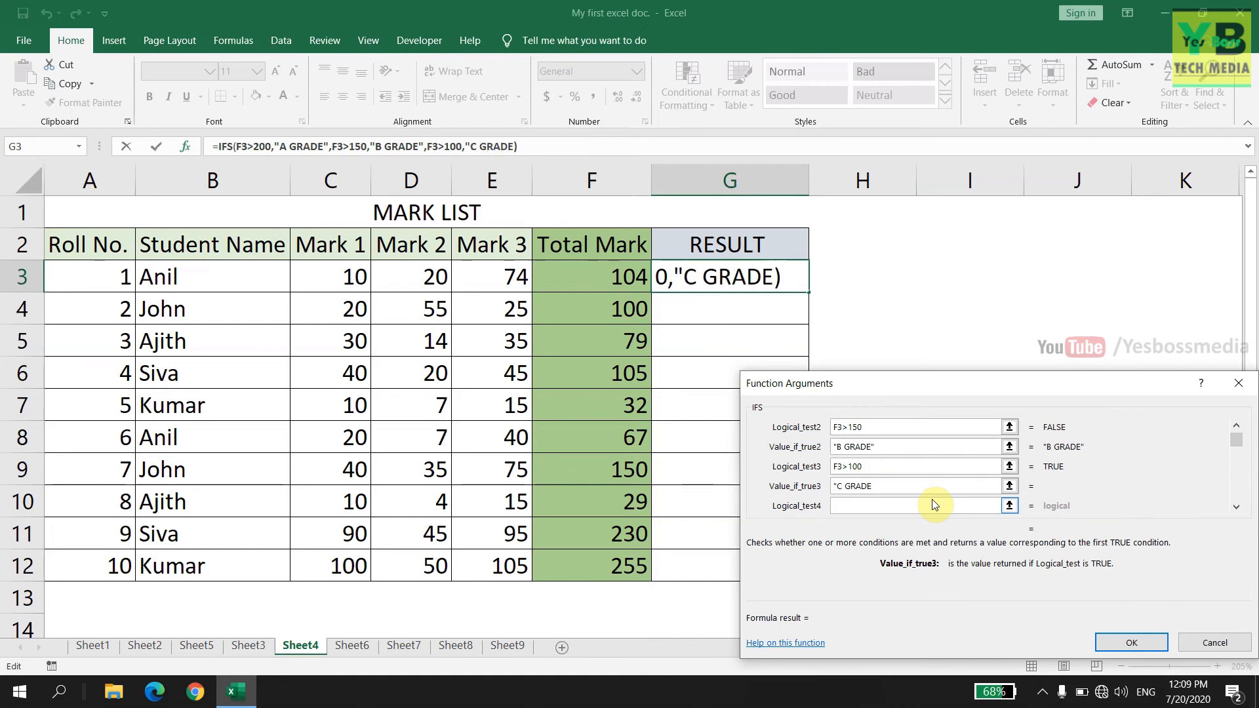
{"action": "type", "text": "\""}
Set the IFS function's fourth logical test to F3<100 and its value if true to "FAILED", including the quotation marks.
{"action": "left_click", "coordinate": [935, 505]}
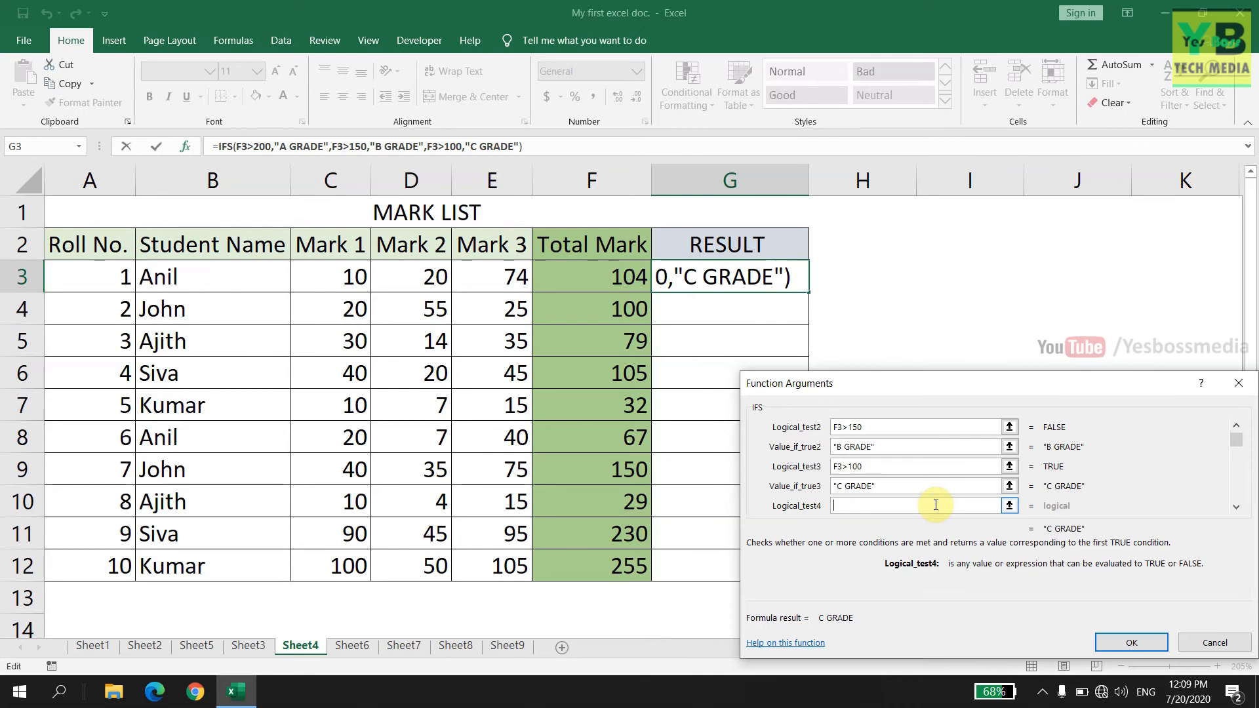
{"action": "left_click", "coordinate": [590, 278]}
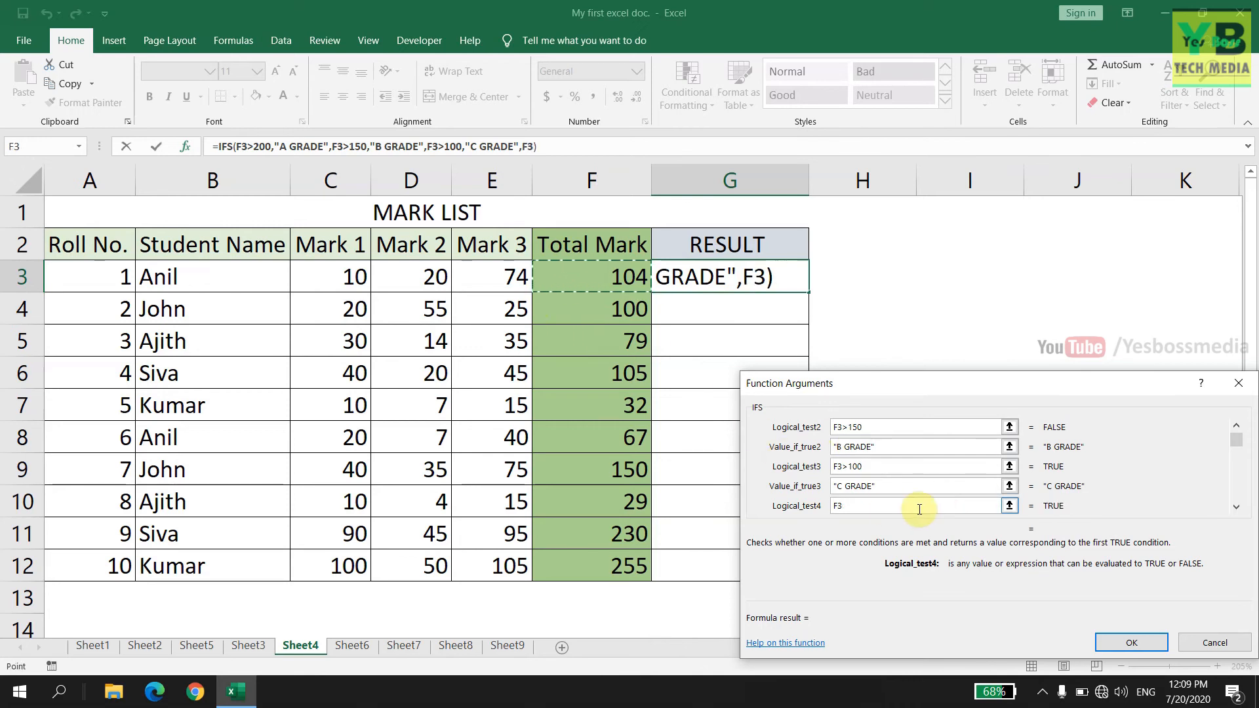
{"action": "type", "text": "<"}
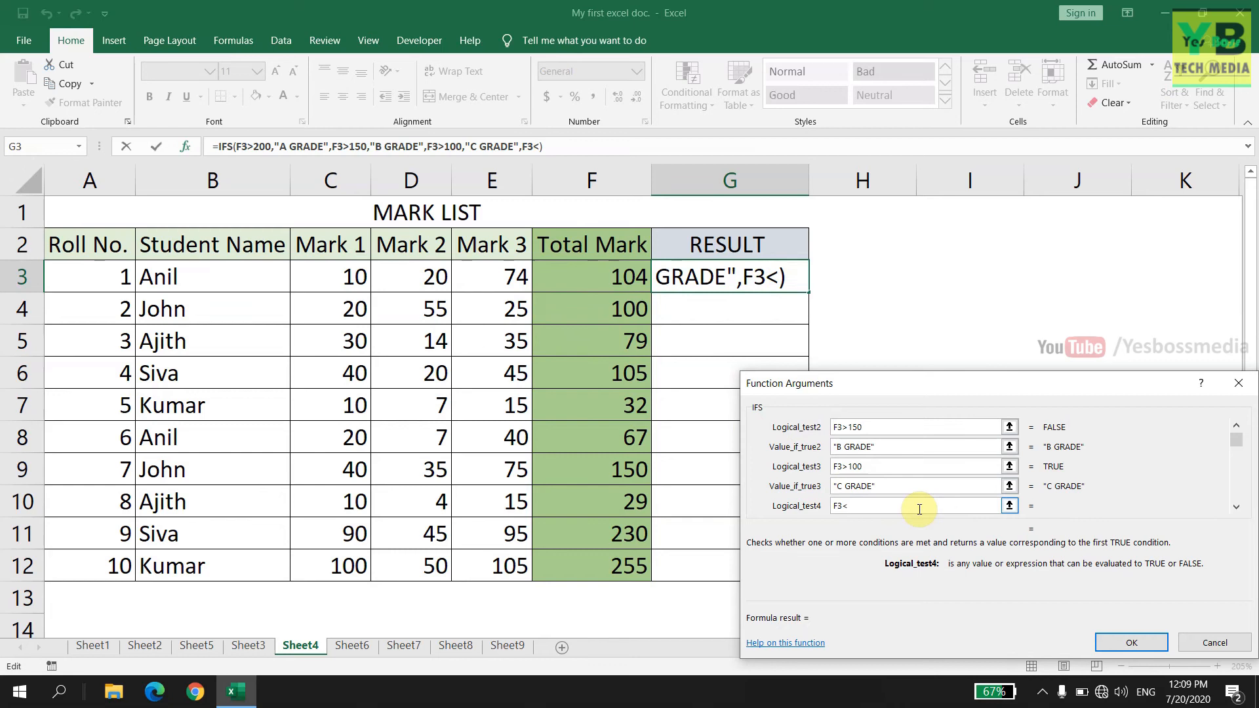
{"action": "type", "text": "100"}
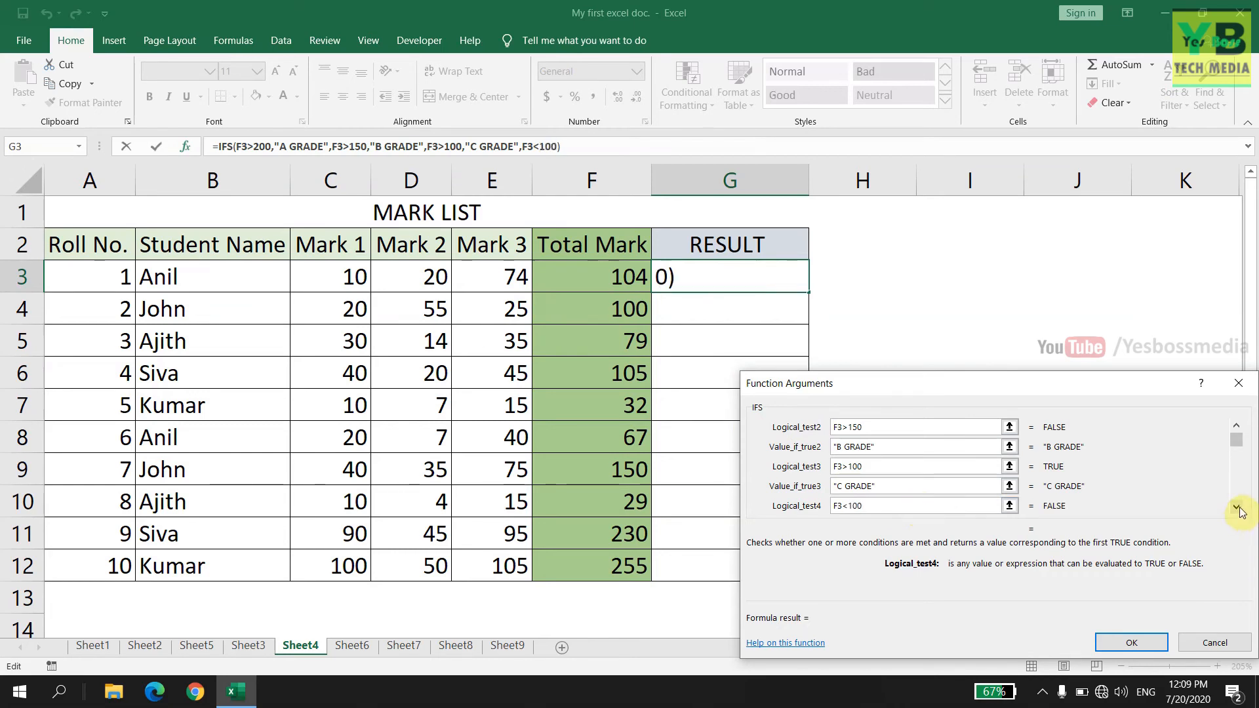
{"action": "key", "text": "Tab"}
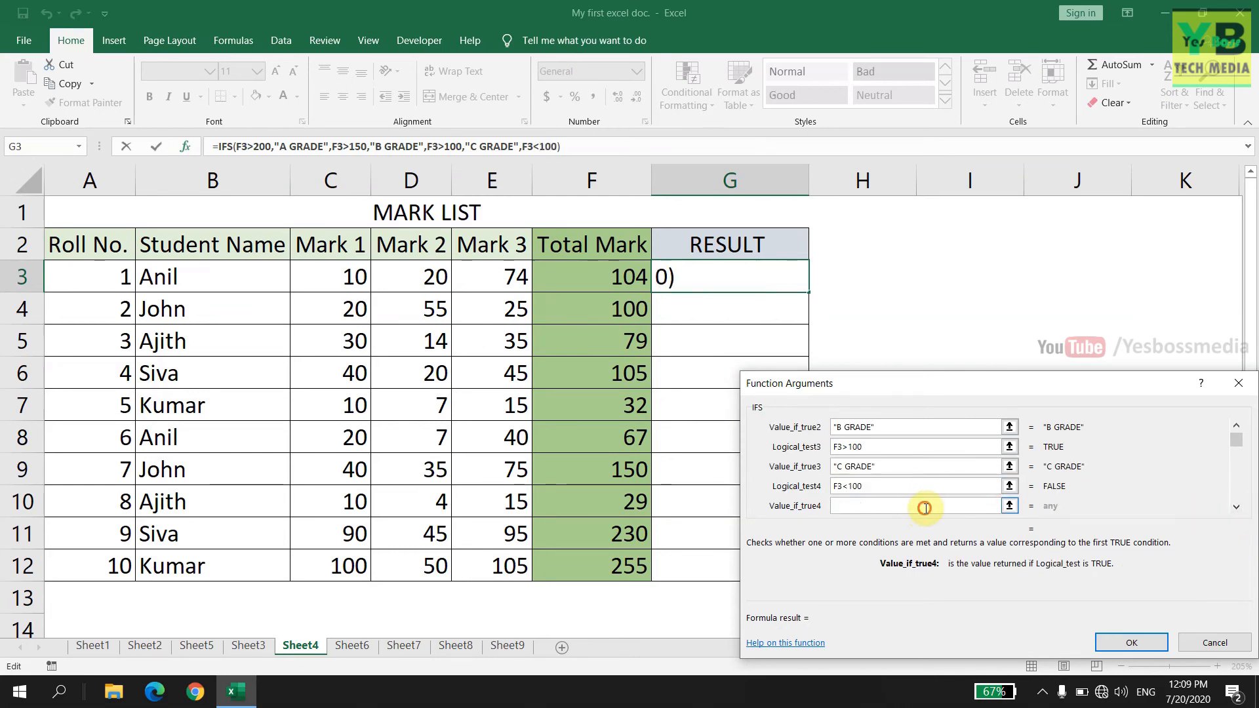
{"action": "type", "text": "\"FAIL"}
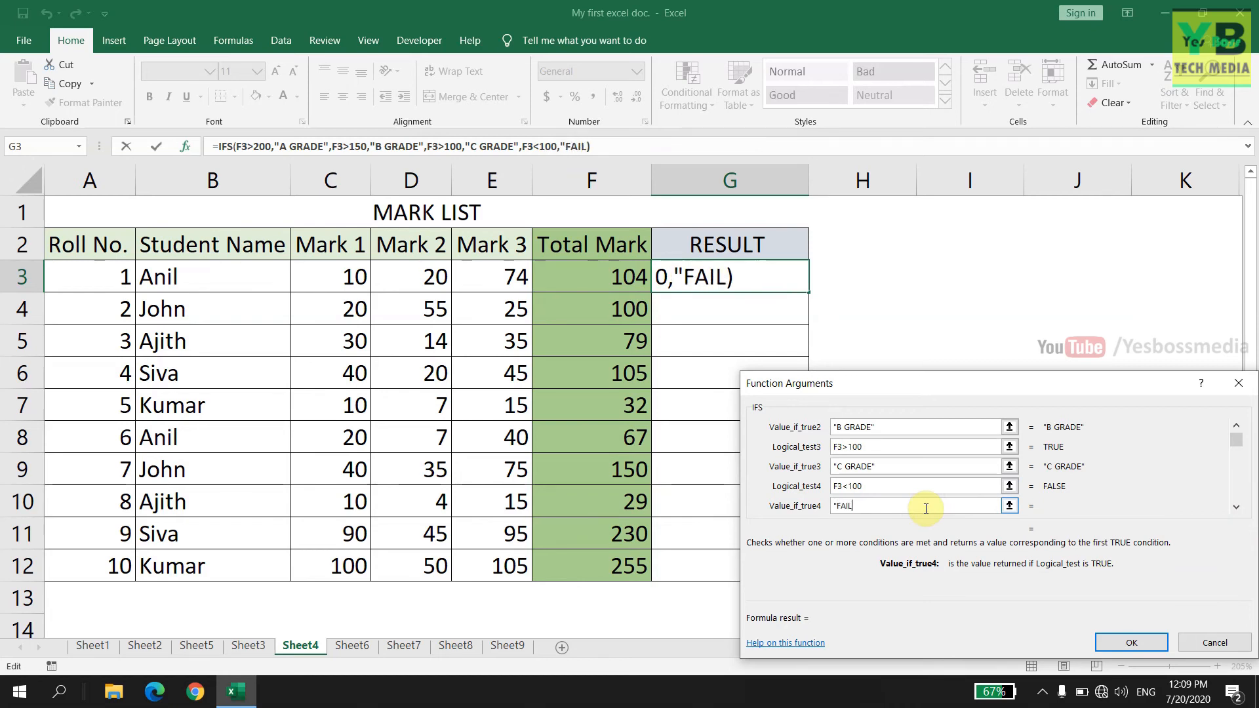
{"action": "type", "text": "ED\""}
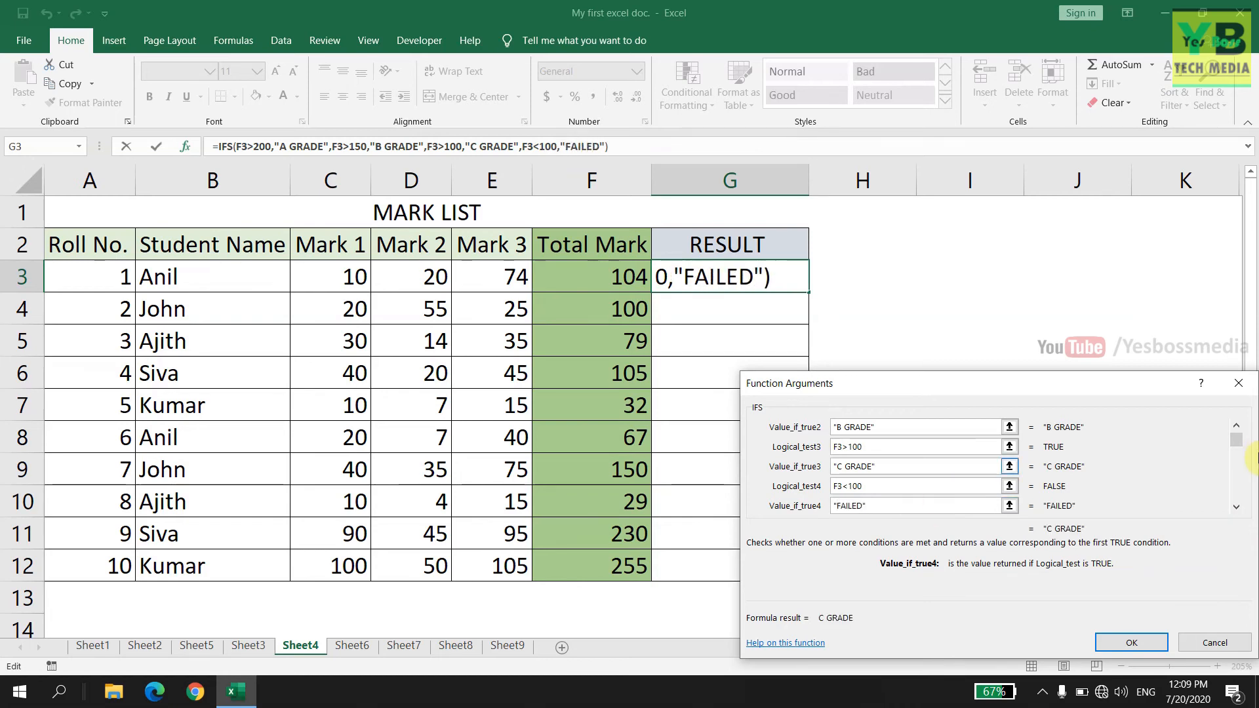
Review all the IFS arguments from the first test to the fourth value, and enter the formula in G3.
{"action": "left_click", "coordinate": [1235, 429]}
{"action": "left_click", "coordinate": [1235, 429]}
{"action": "left_click", "coordinate": [1235, 429]}
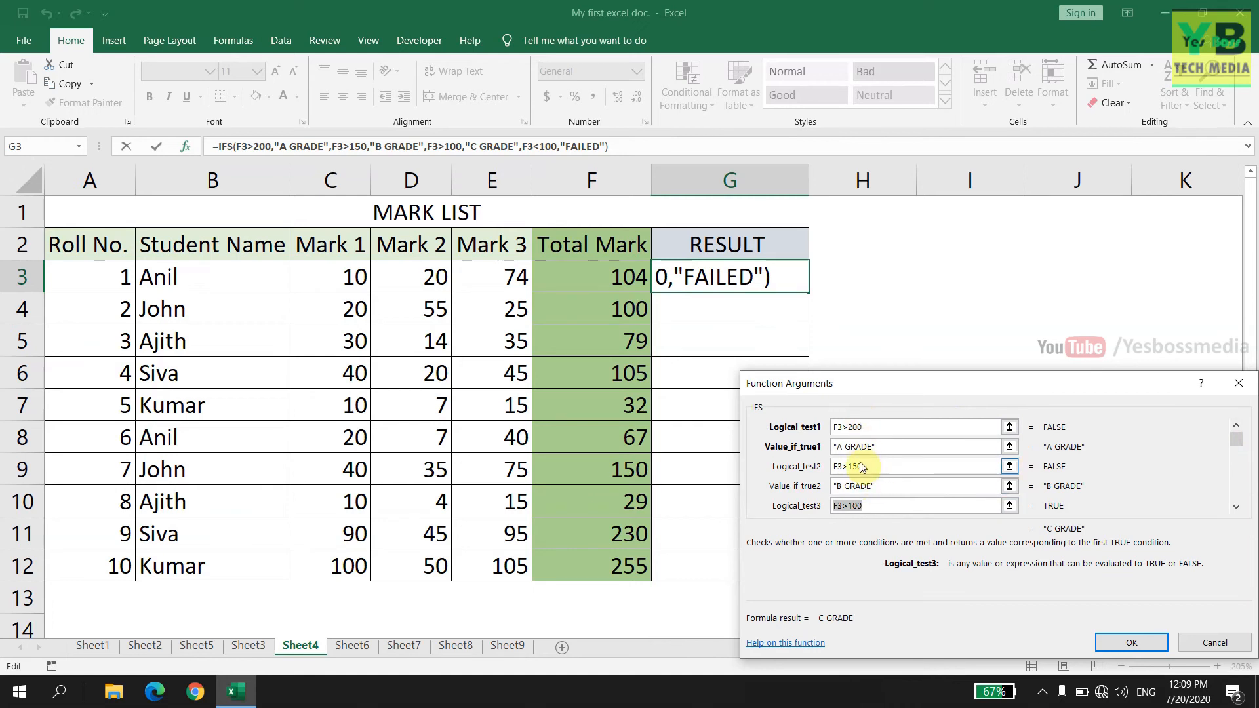
{"action": "left_click", "coordinate": [1236, 507]}
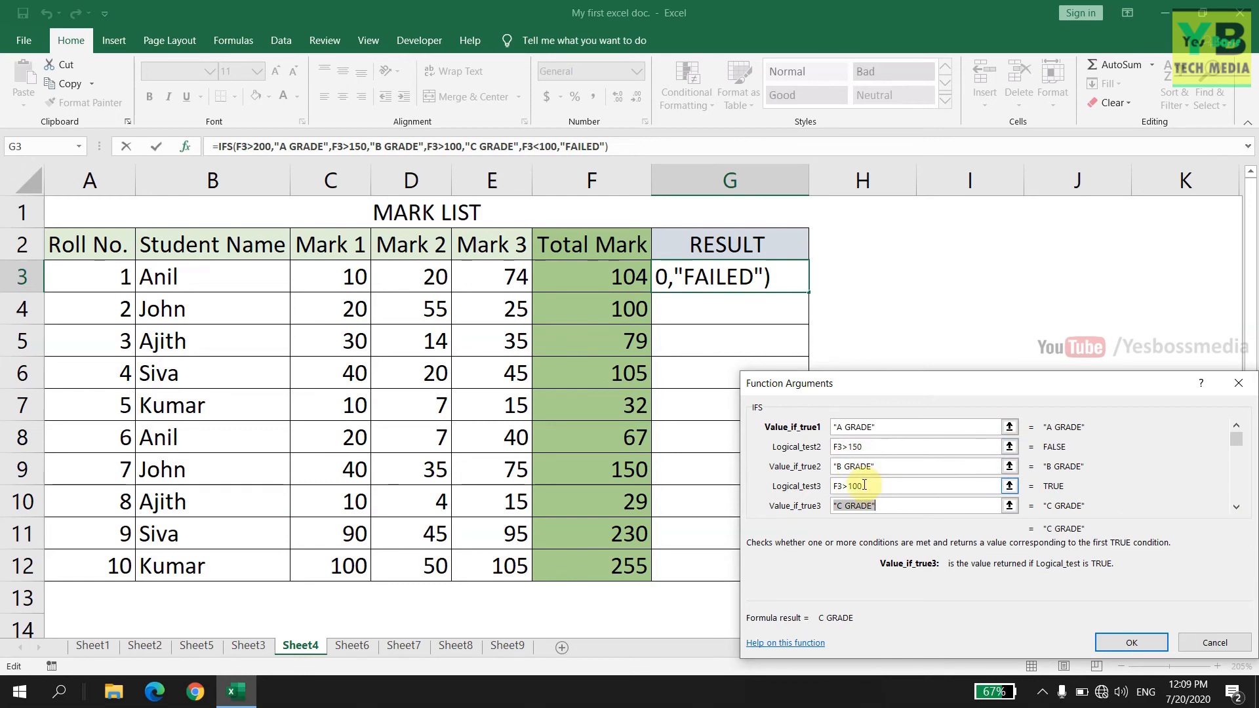
{"action": "left_click", "coordinate": [1235, 507]}
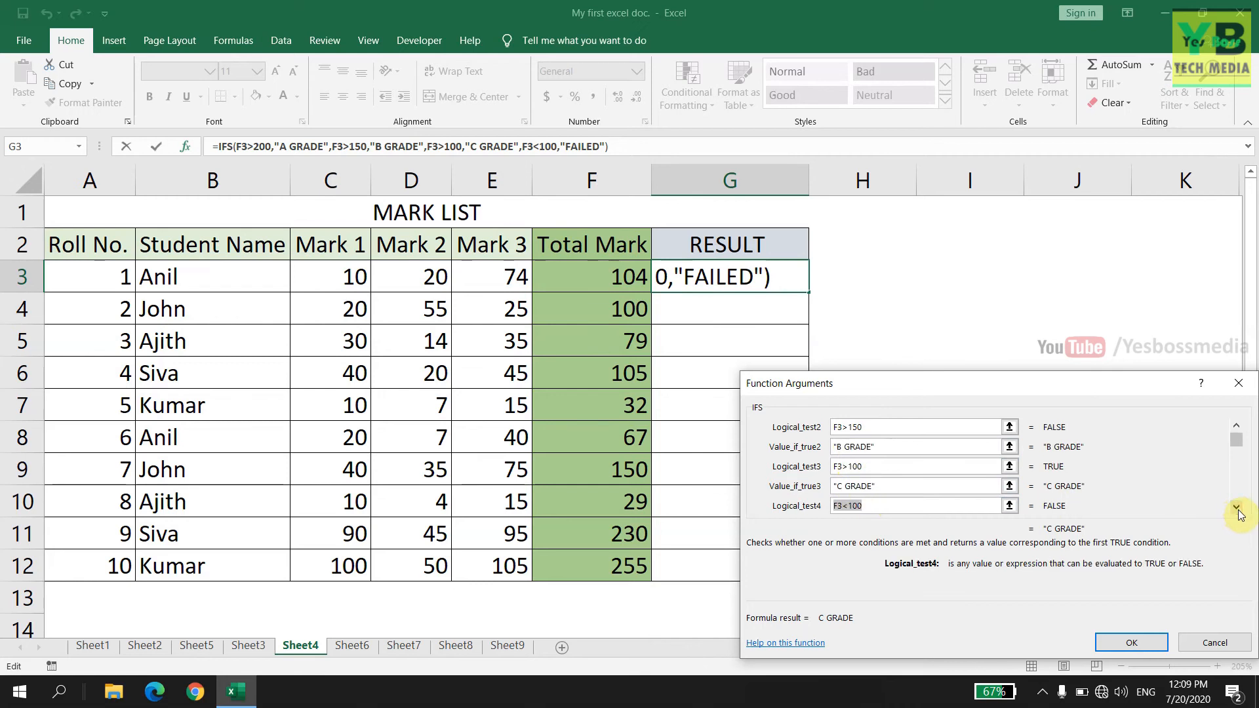
{"action": "left_click", "coordinate": [1236, 508]}
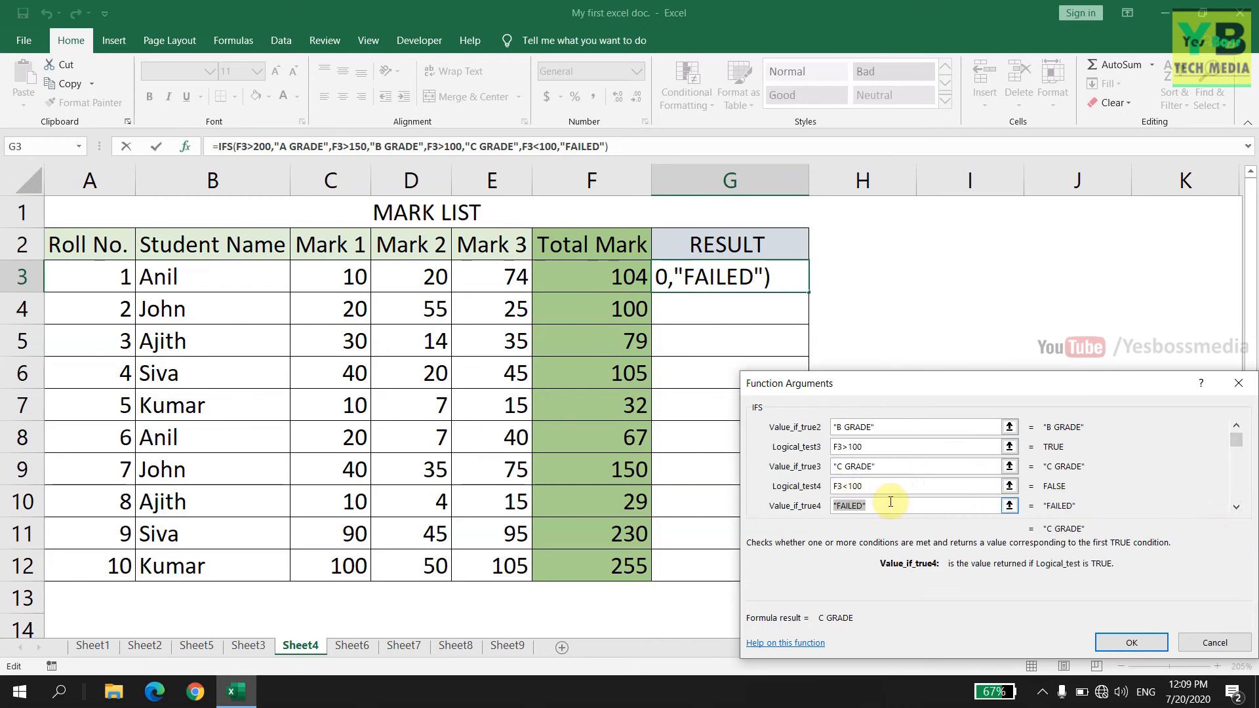
{"action": "left_click", "coordinate": [1125, 642]}
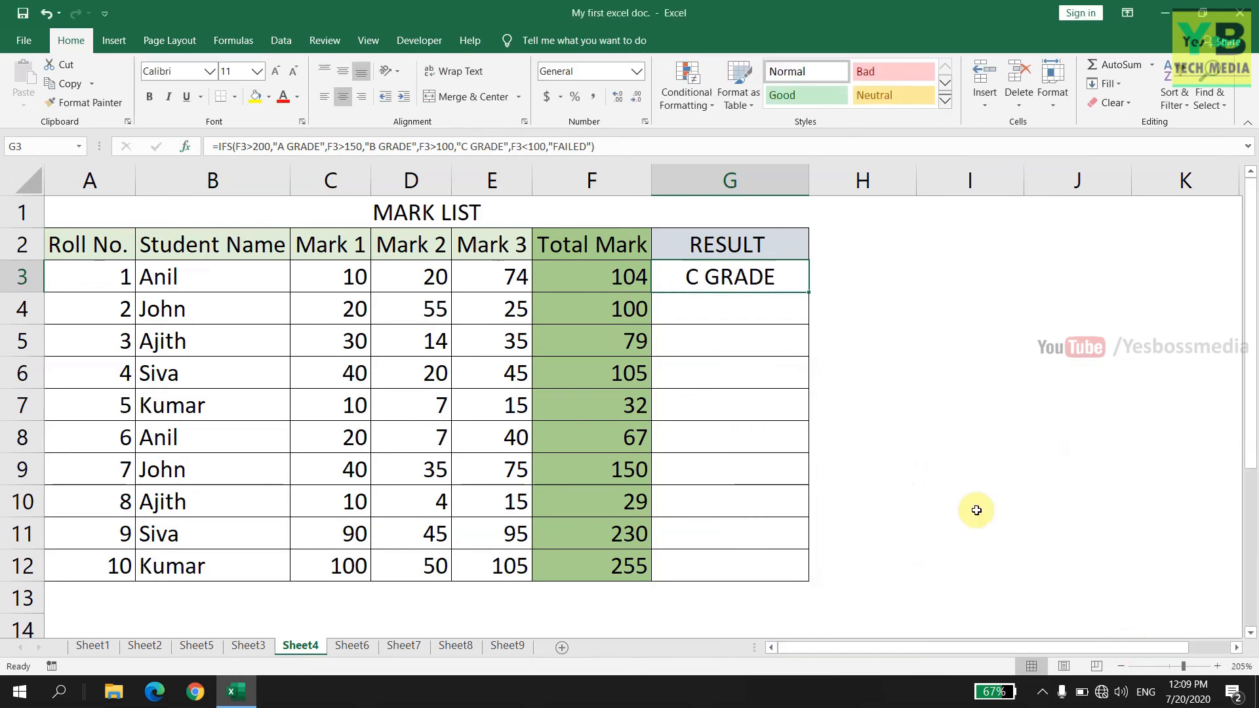
Fill the IFS grade formula from G3 down the RESULT column to G12.
{"action": "left_click", "coordinate": [760, 327]}
{"action": "left_click", "coordinate": [765, 279]}
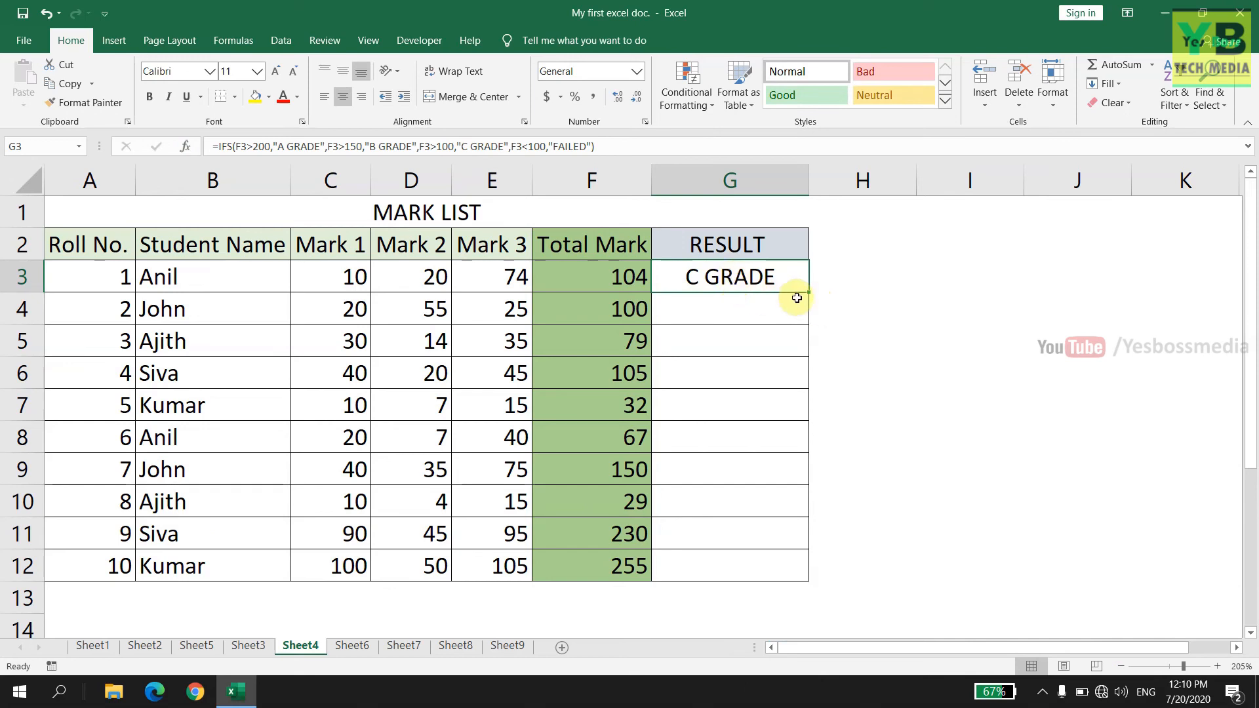
{"action": "left_click_drag", "start_coordinate": [809, 294], "coordinate": [813, 573]}
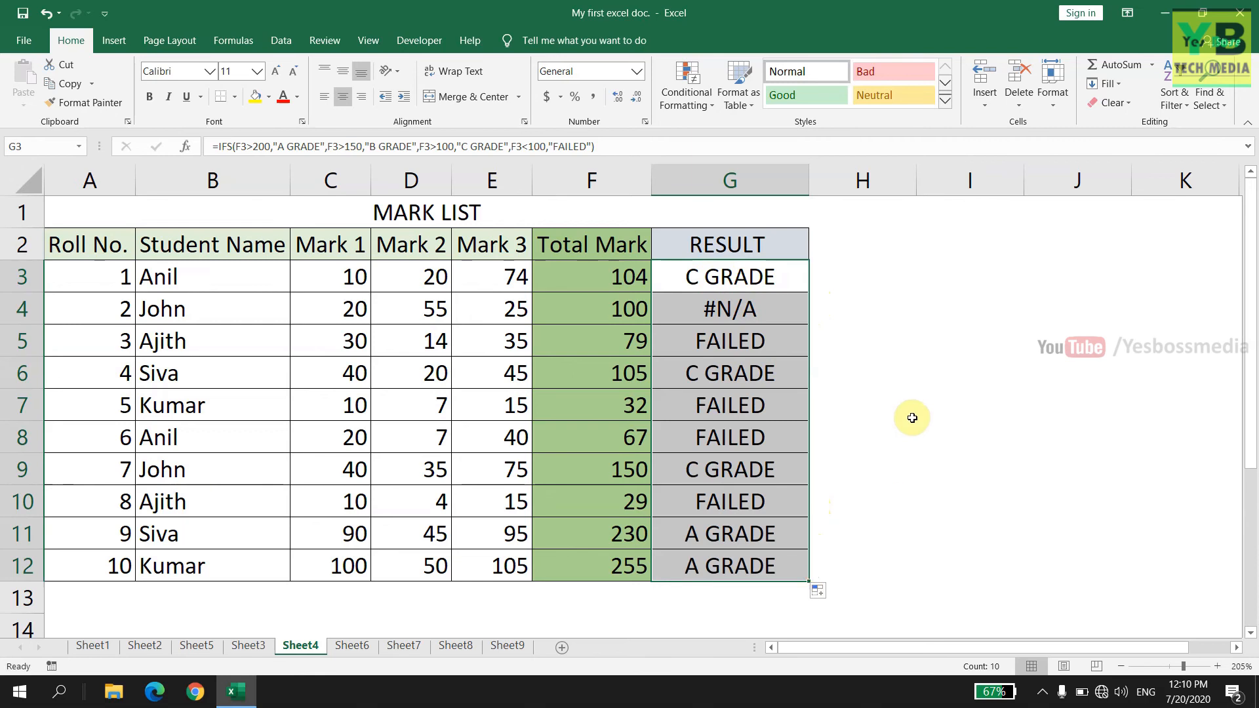
{"action": "left_click", "coordinate": [912, 417]}
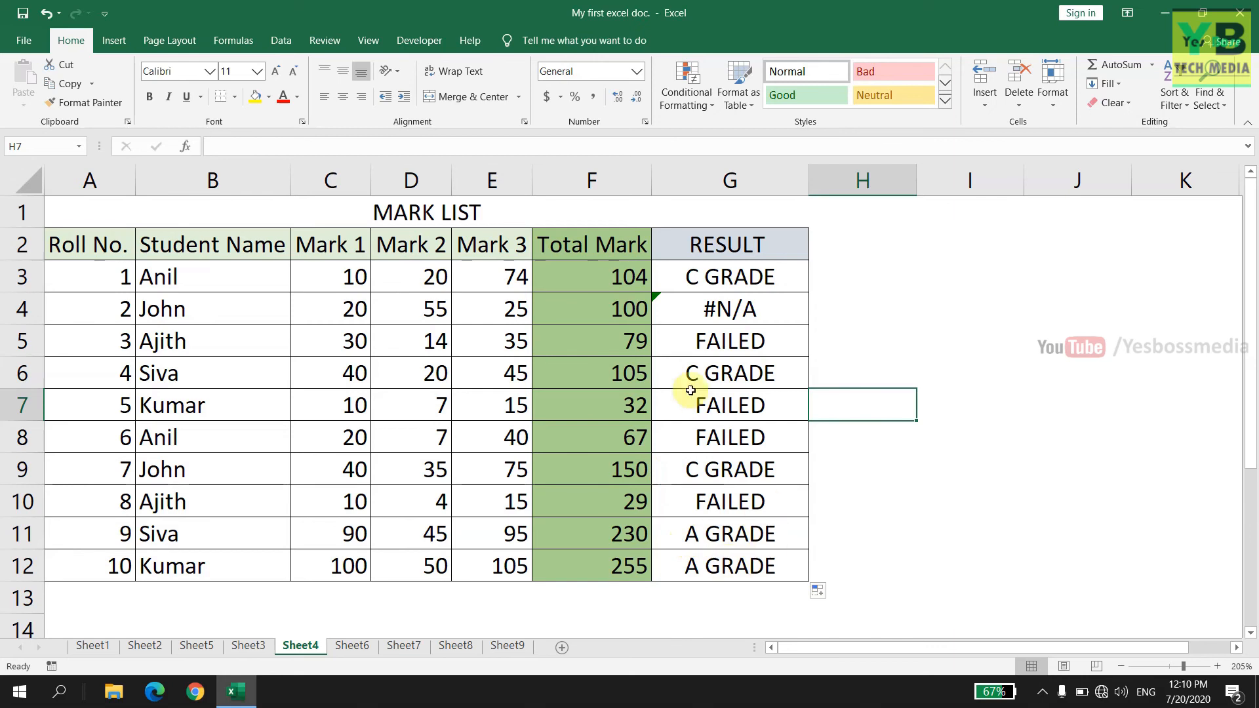
Correct the #N/A result in G4 by changing its formula's third logical test to F4>=100.
{"action": "left_click", "coordinate": [697, 315]}
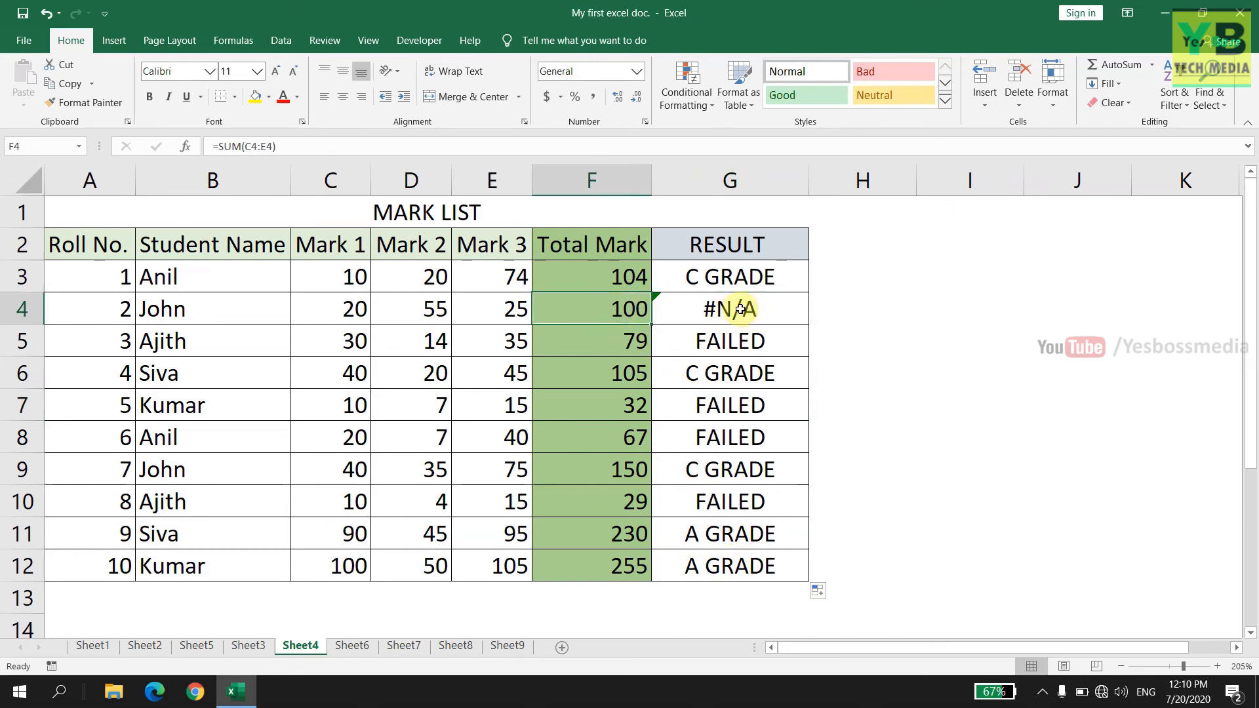
{"action": "left_click", "coordinate": [739, 309]}
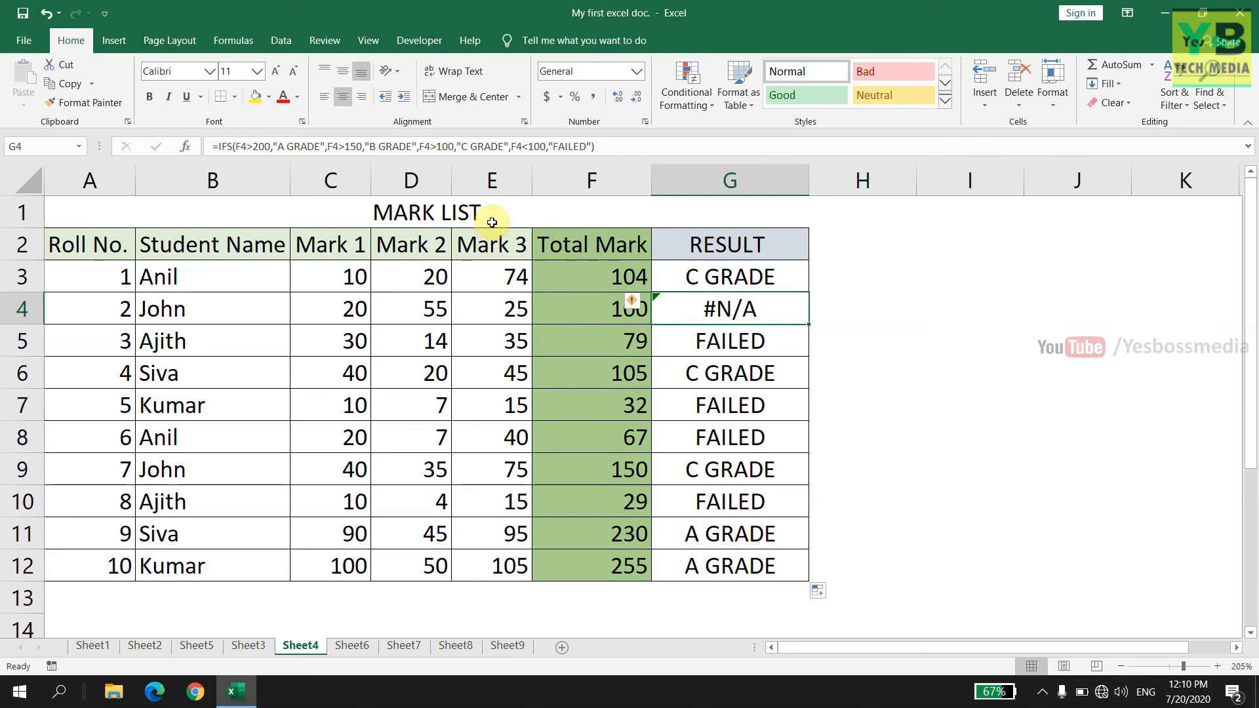
{"action": "left_click", "coordinate": [436, 146]}
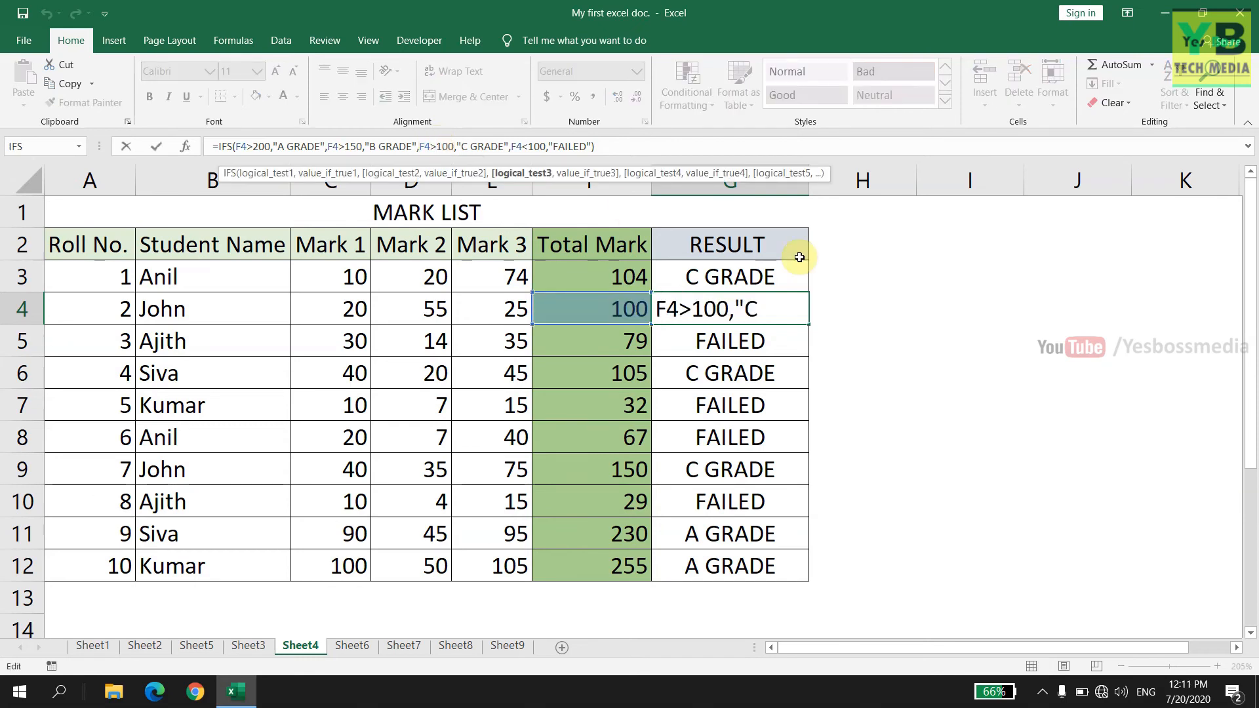
{"action": "type", "text": "="}
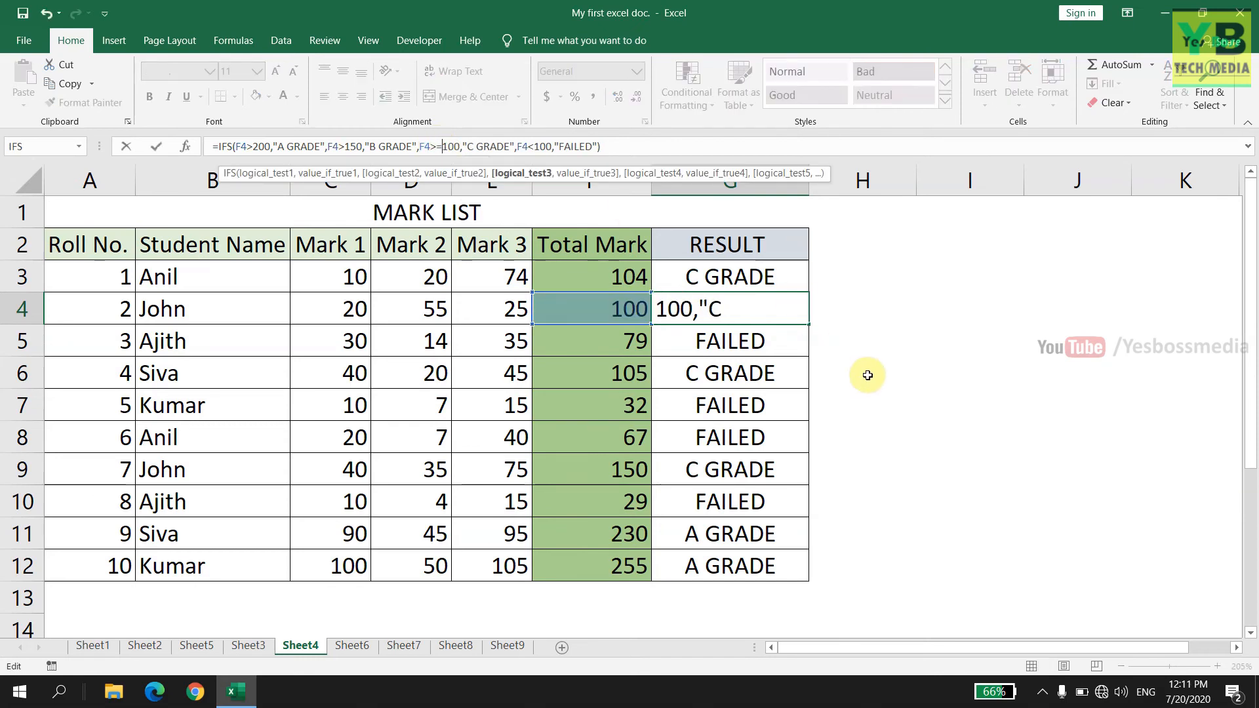
{"action": "key", "text": "Return"}
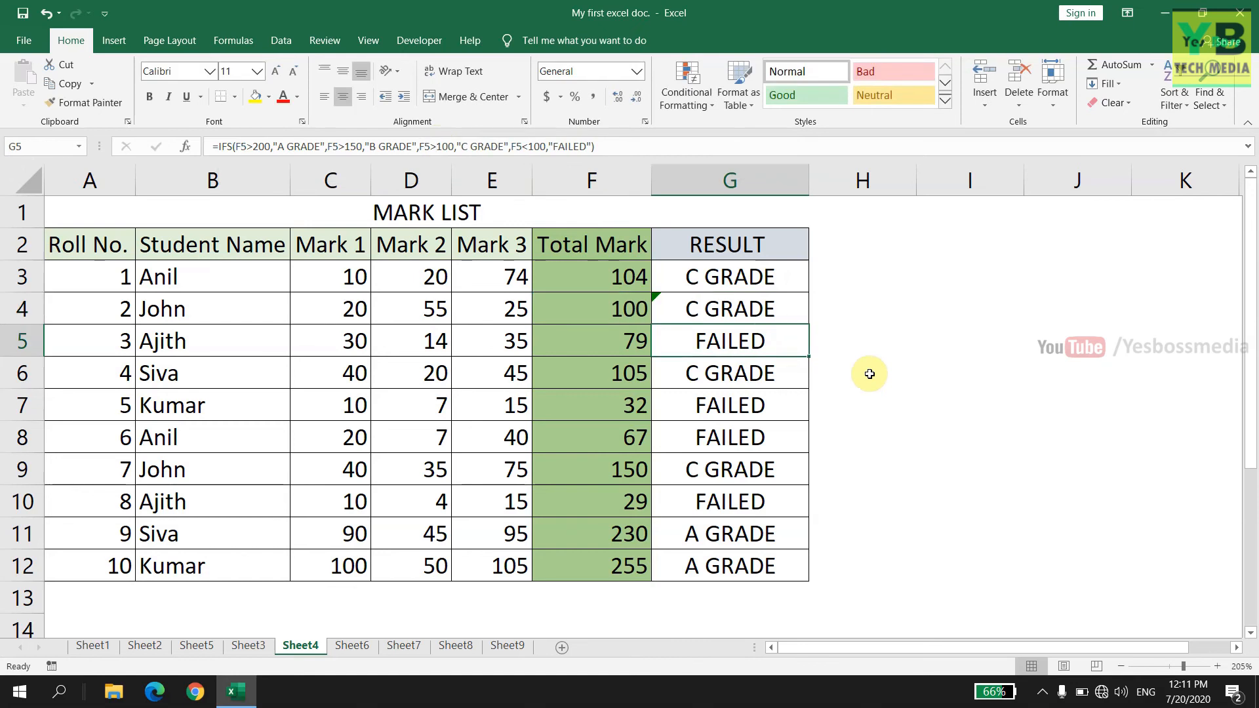
{"action": "left_click", "coordinate": [759, 311]}
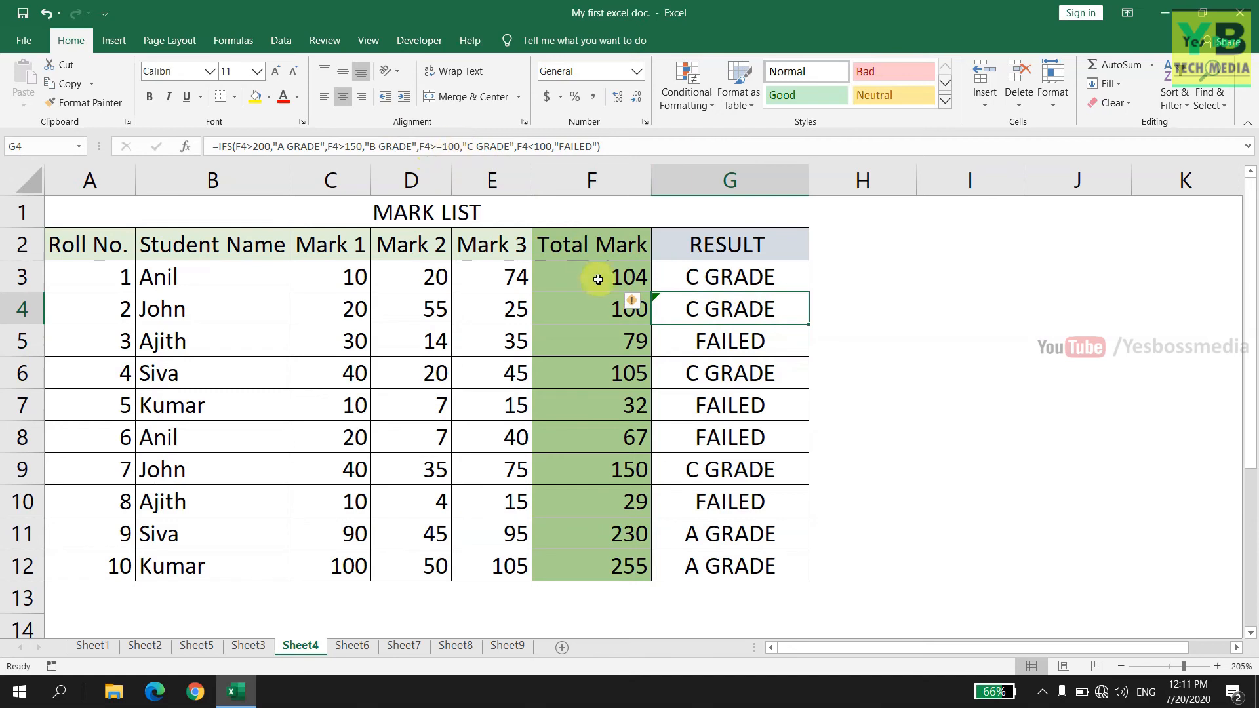
Centre the "Check >10 AND <20" heading in G4 of the AND table on Sheet9.
{"action": "left_click", "coordinate": [750, 341]}
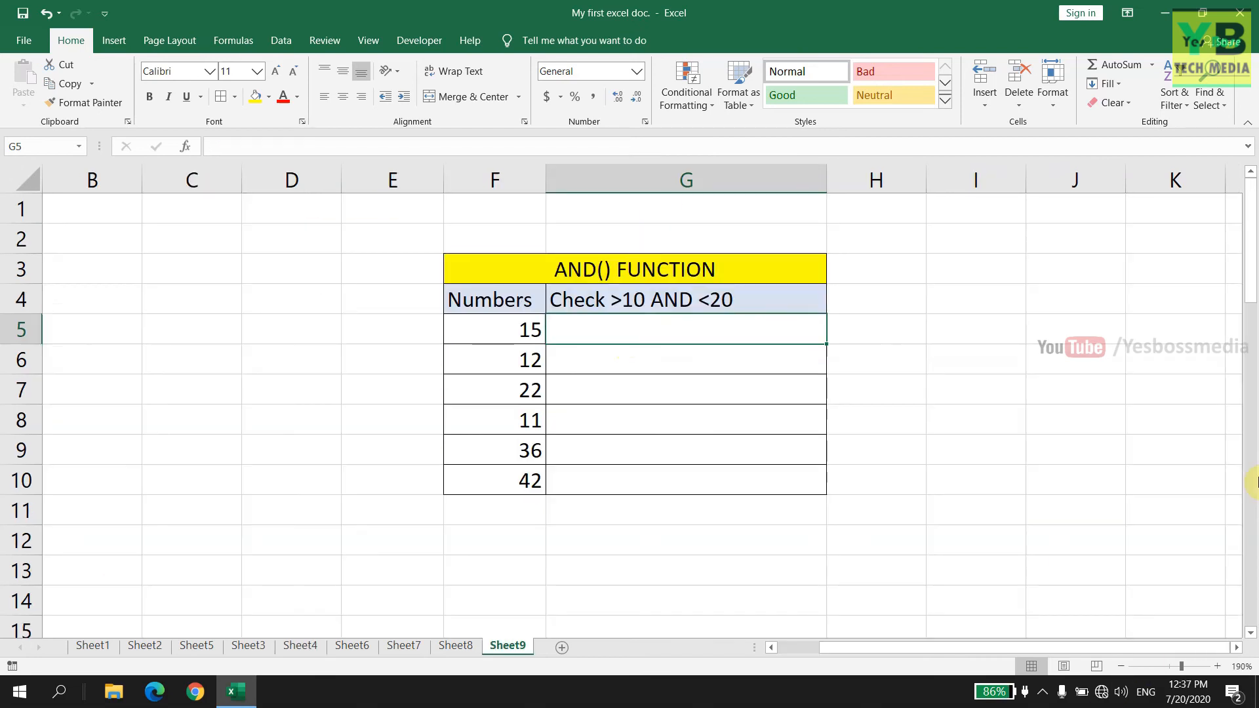
{"action": "left_click", "coordinate": [673, 354]}
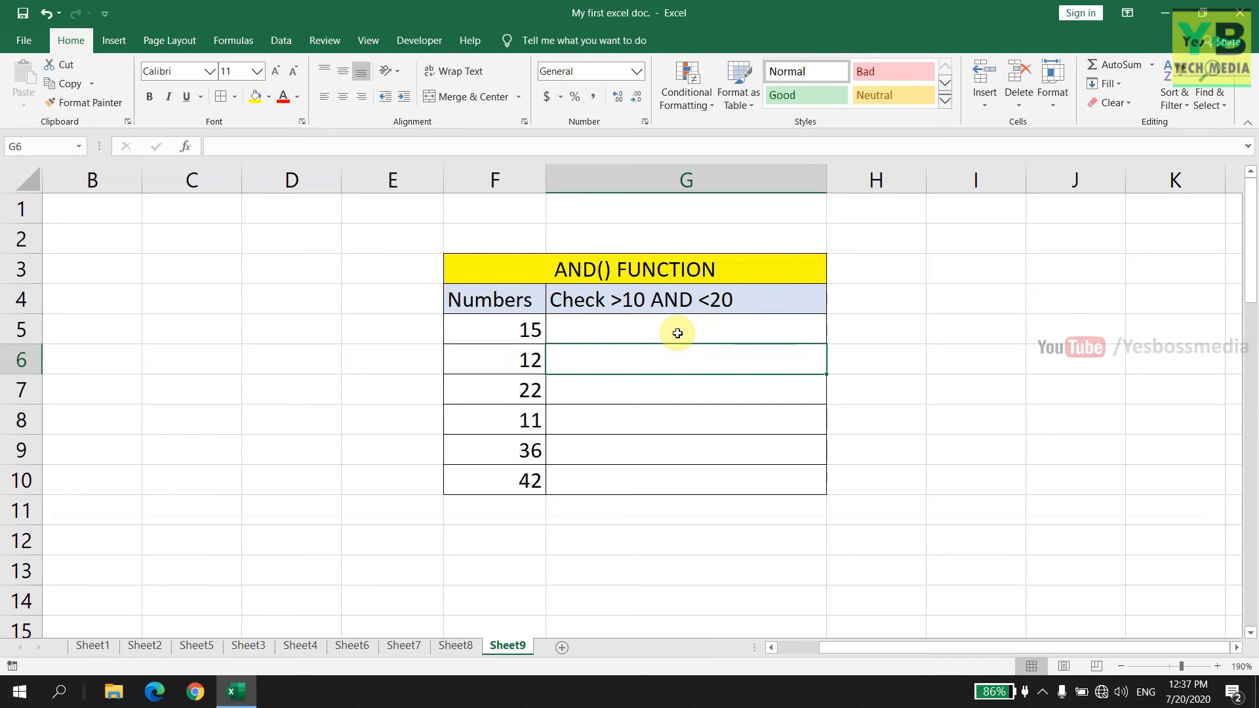
{"action": "left_click", "coordinate": [677, 303]}
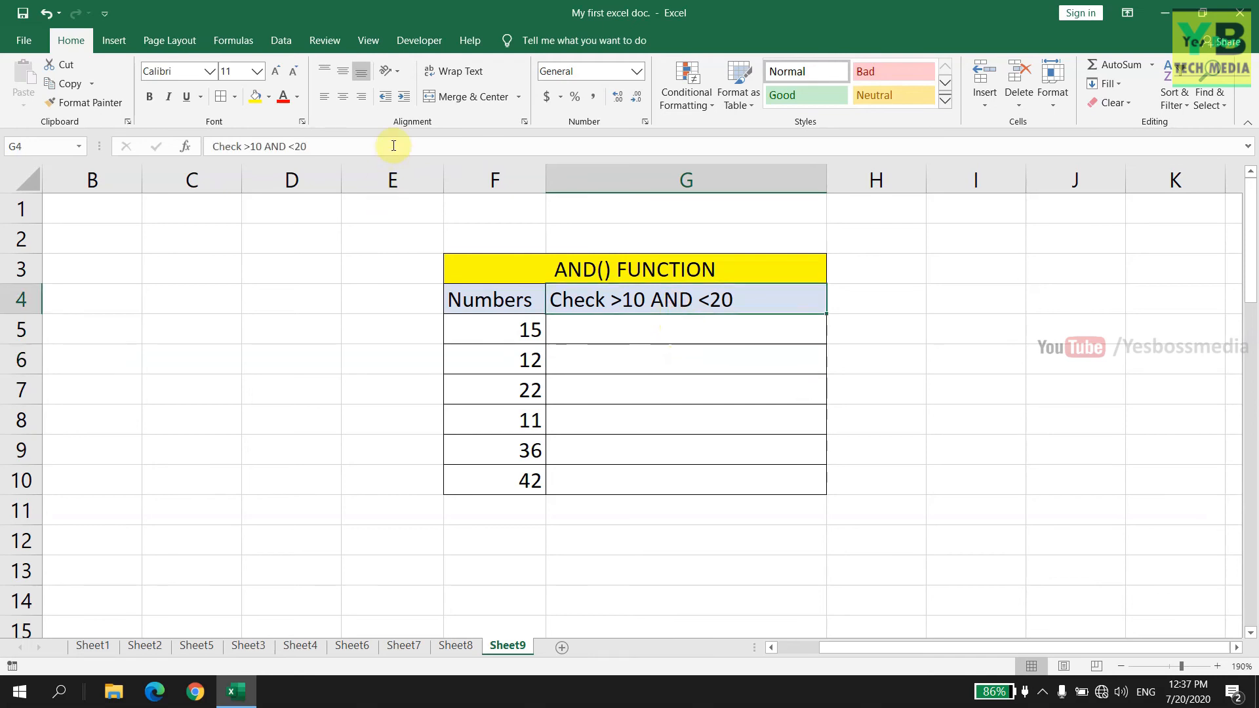
{"action": "left_click", "coordinate": [345, 97]}
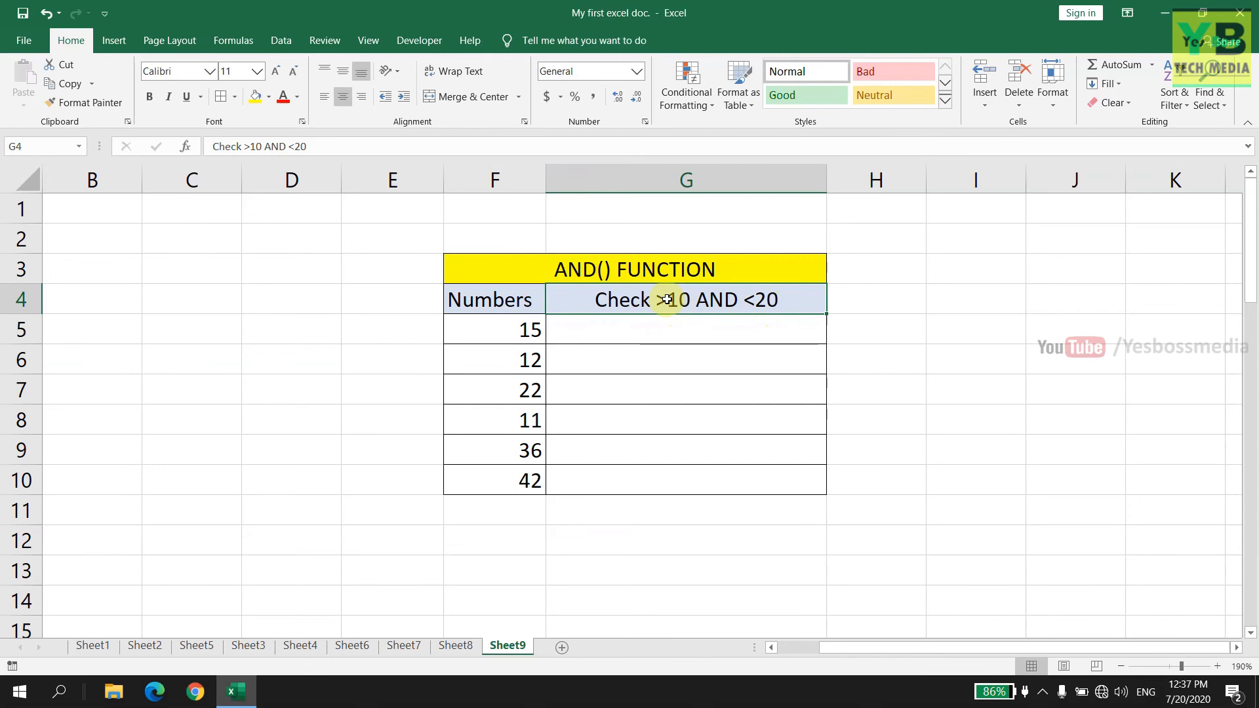
Find the AND function by searching for AND and insert it into G5 beside the first number.
{"action": "left_click", "coordinate": [705, 331]}
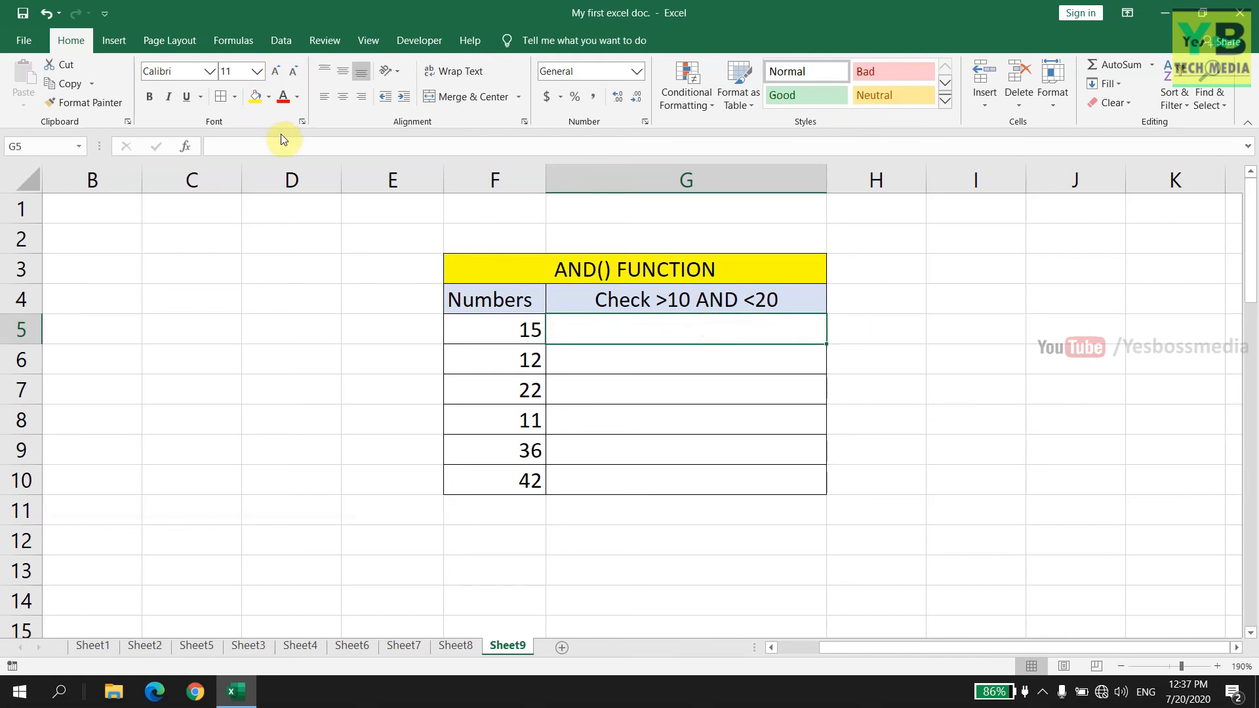
{"action": "left_click", "coordinate": [189, 146]}
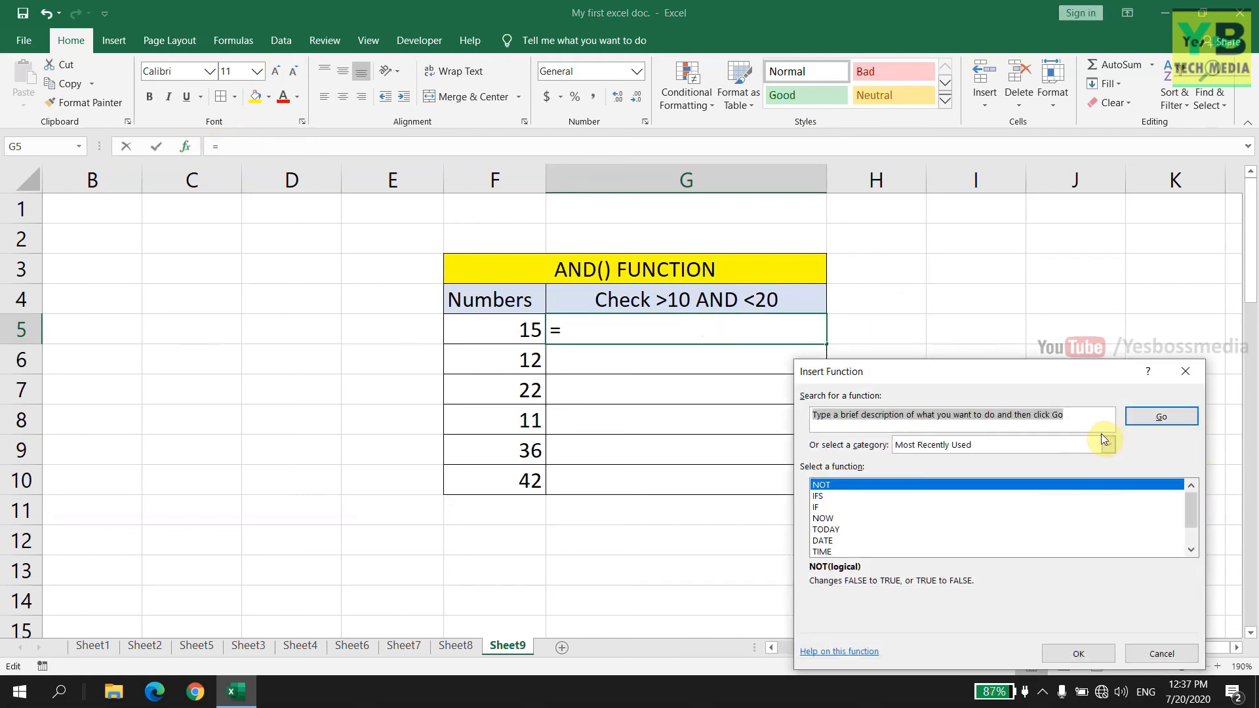
{"action": "type", "text": "AND"}
{"action": "key", "text": "Return"}
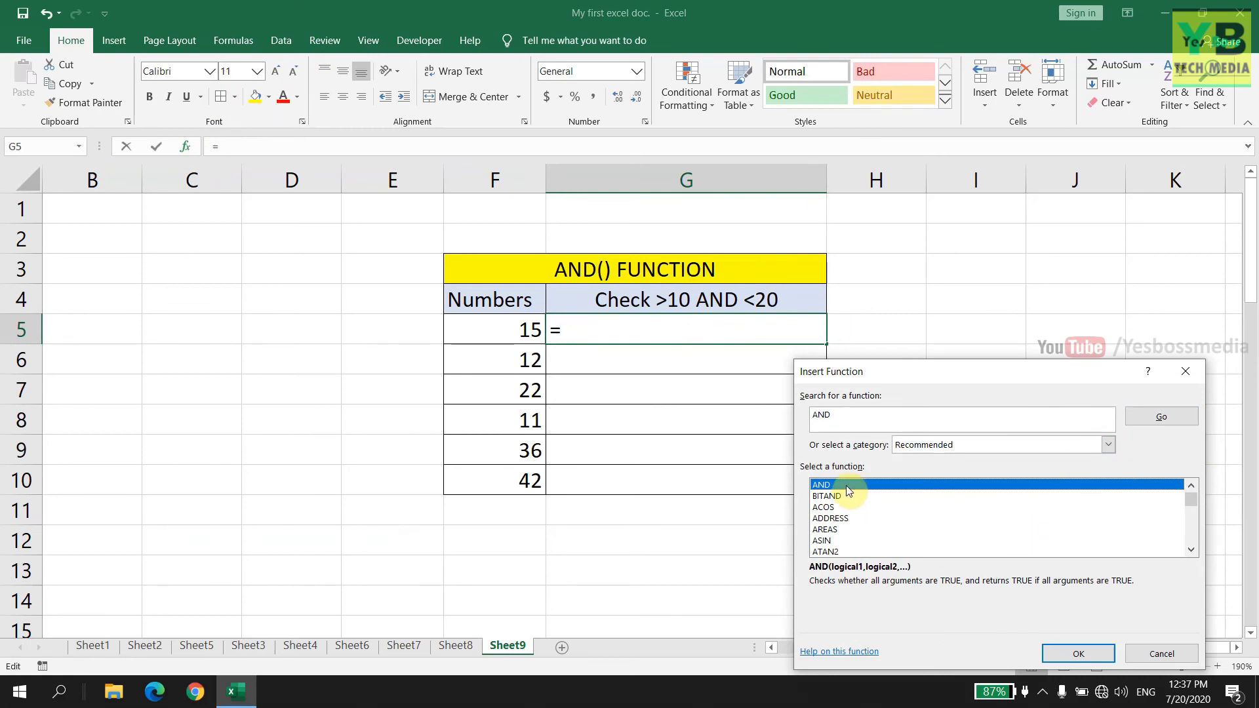
{"action": "left_click", "coordinate": [1078, 653]}
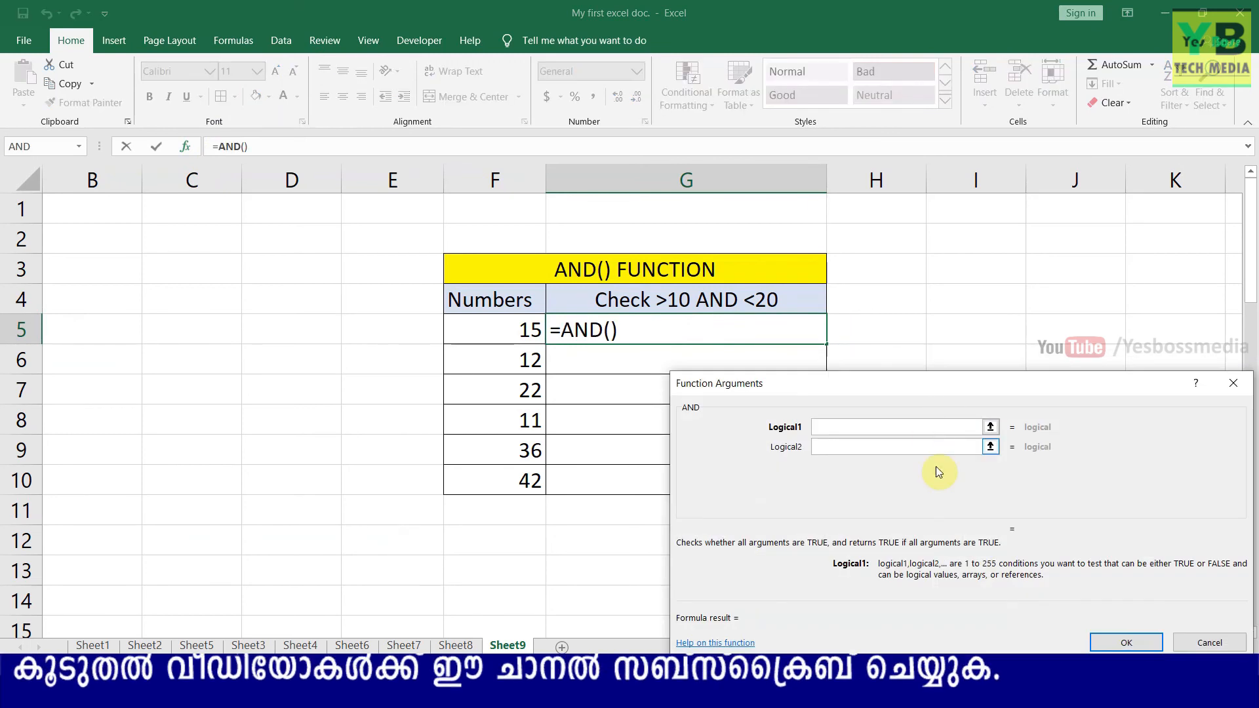
{"action": "left_click_drag", "start_coordinate": [926, 387], "coordinate": [929, 396]}
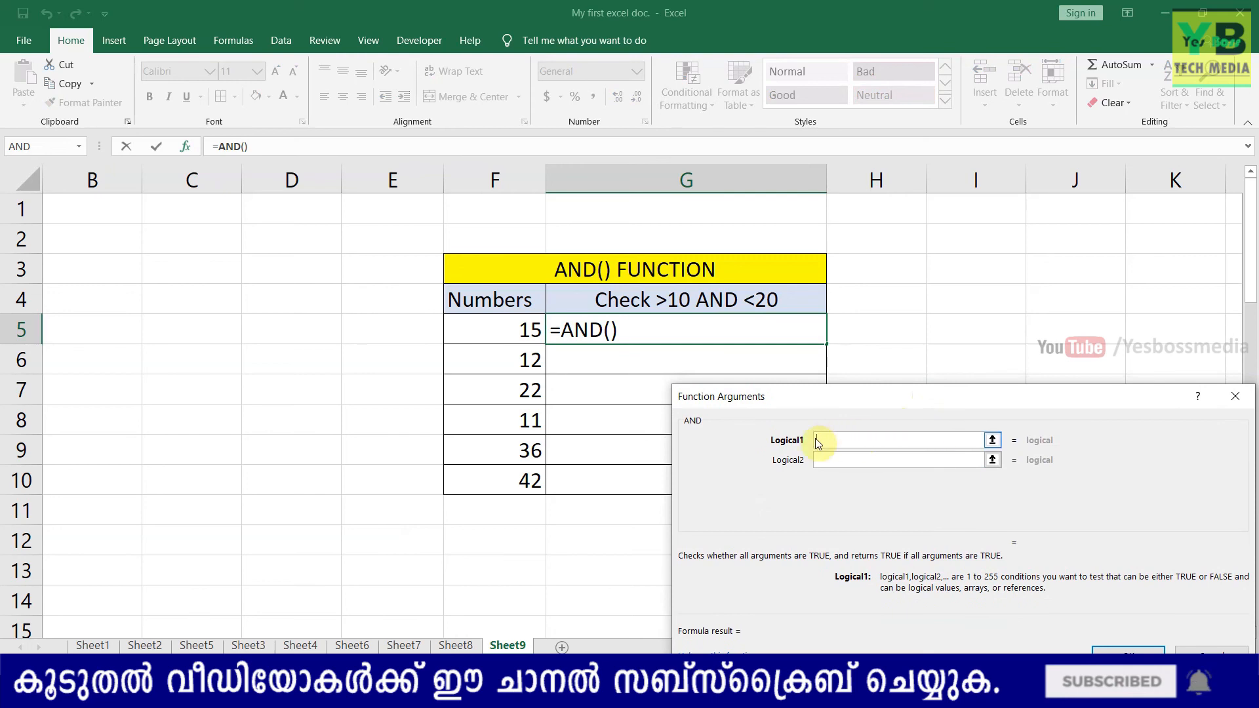
Set the AND function's first logical test to F5>10 and move on to the second test.
{"action": "left_click", "coordinate": [529, 334]}
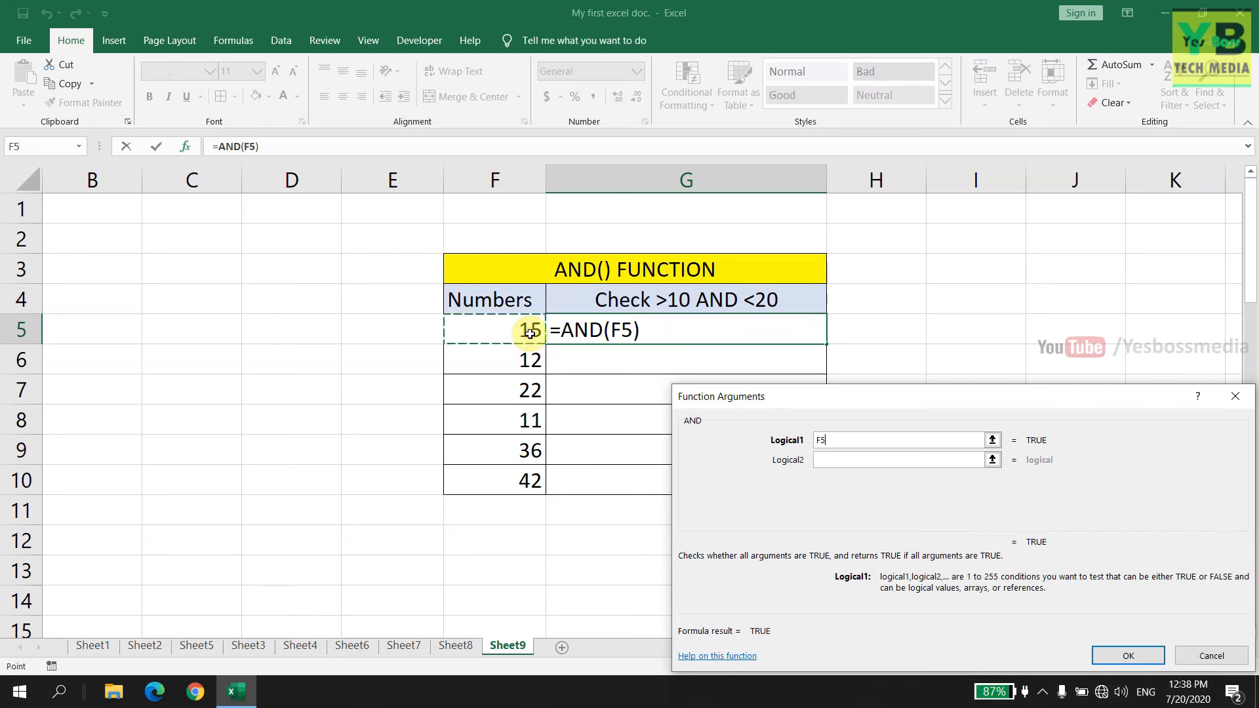
{"action": "type", "text": ">10"}
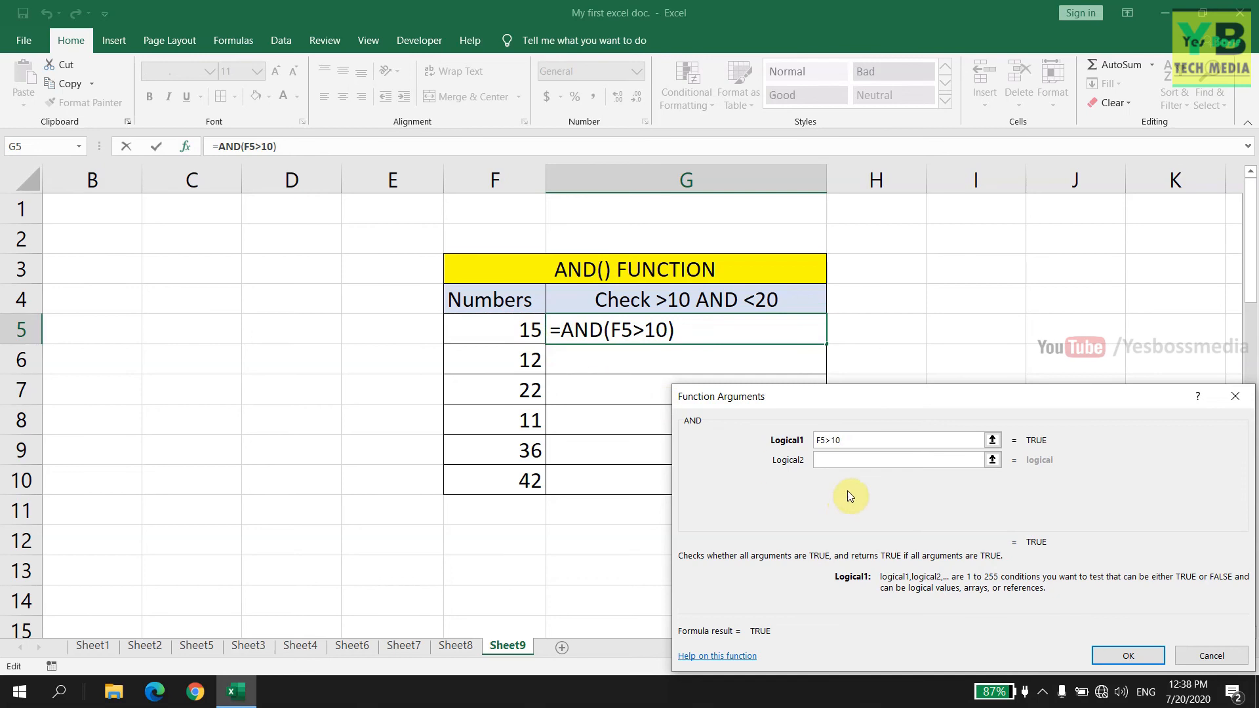
{"action": "left_click", "coordinate": [845, 463]}
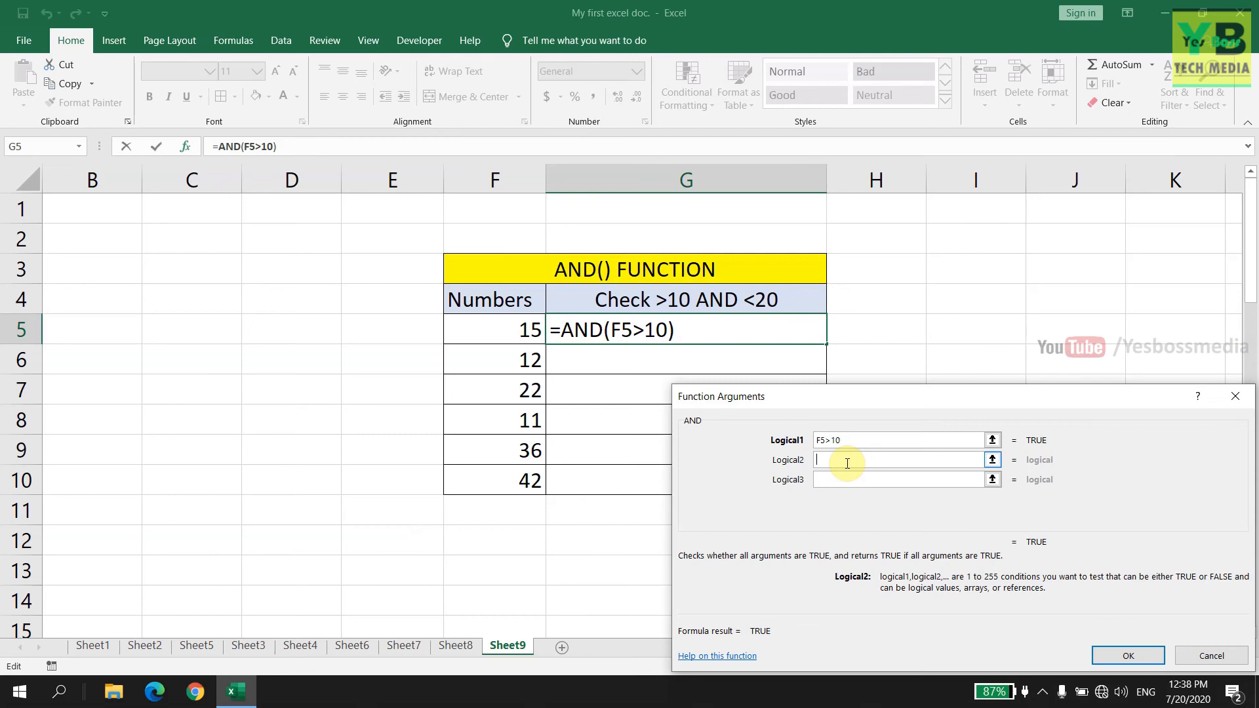
{"action": "type", "text": "<2"}
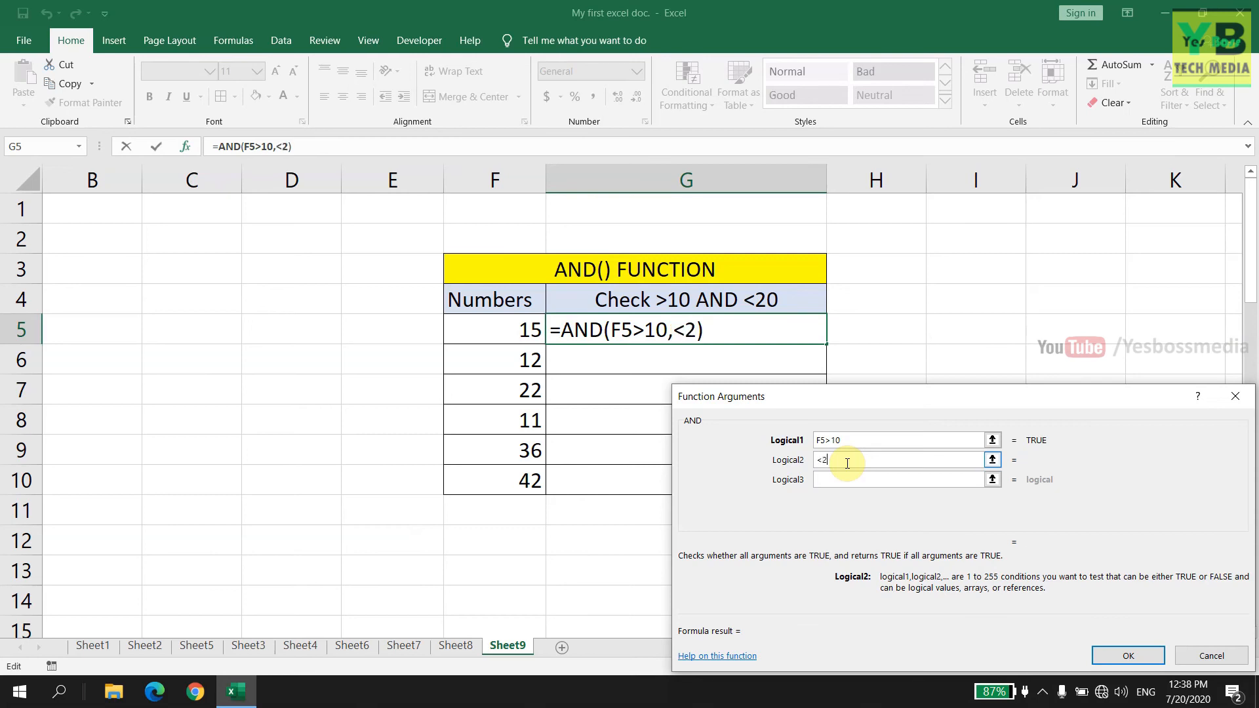
{"action": "type", "text": "0"}
{"action": "left_click_drag", "start_coordinate": [843, 463], "coordinate": [787, 464]}
{"action": "key", "text": "BackSpace"}
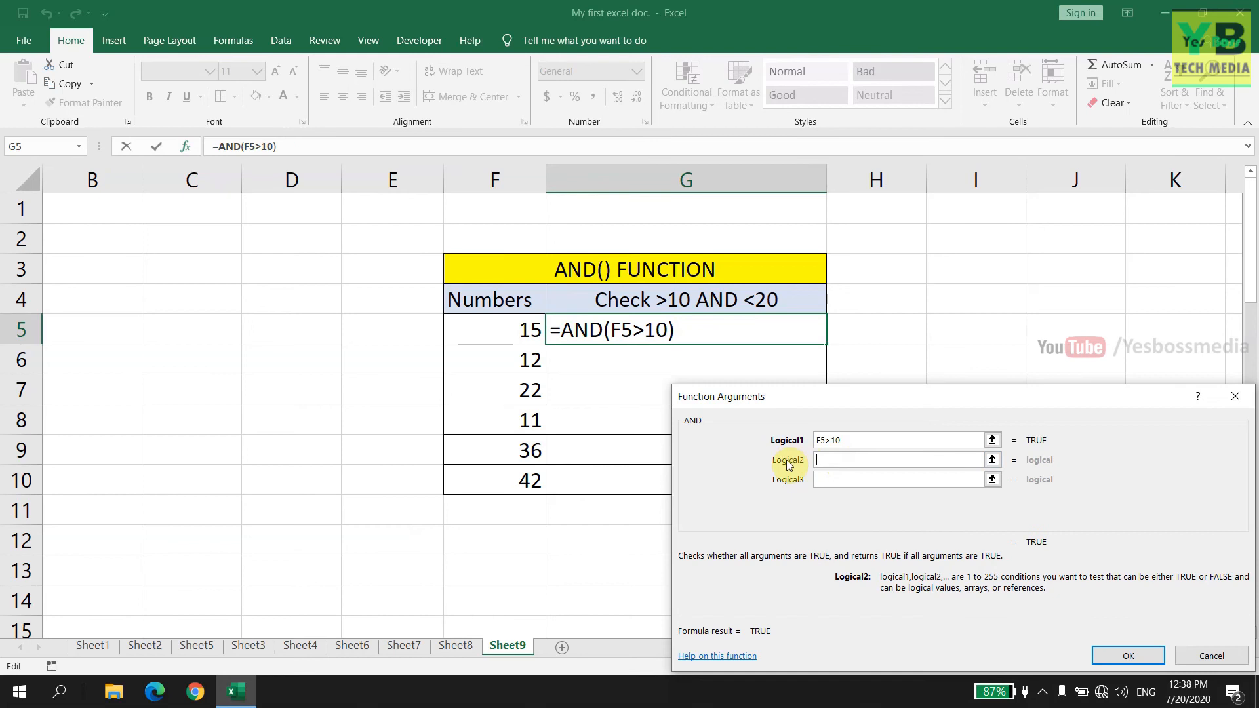
Set the AND function's second logical test to F5<20, review both tests, and enter the formula in G5.
{"action": "left_click", "coordinate": [509, 329]}
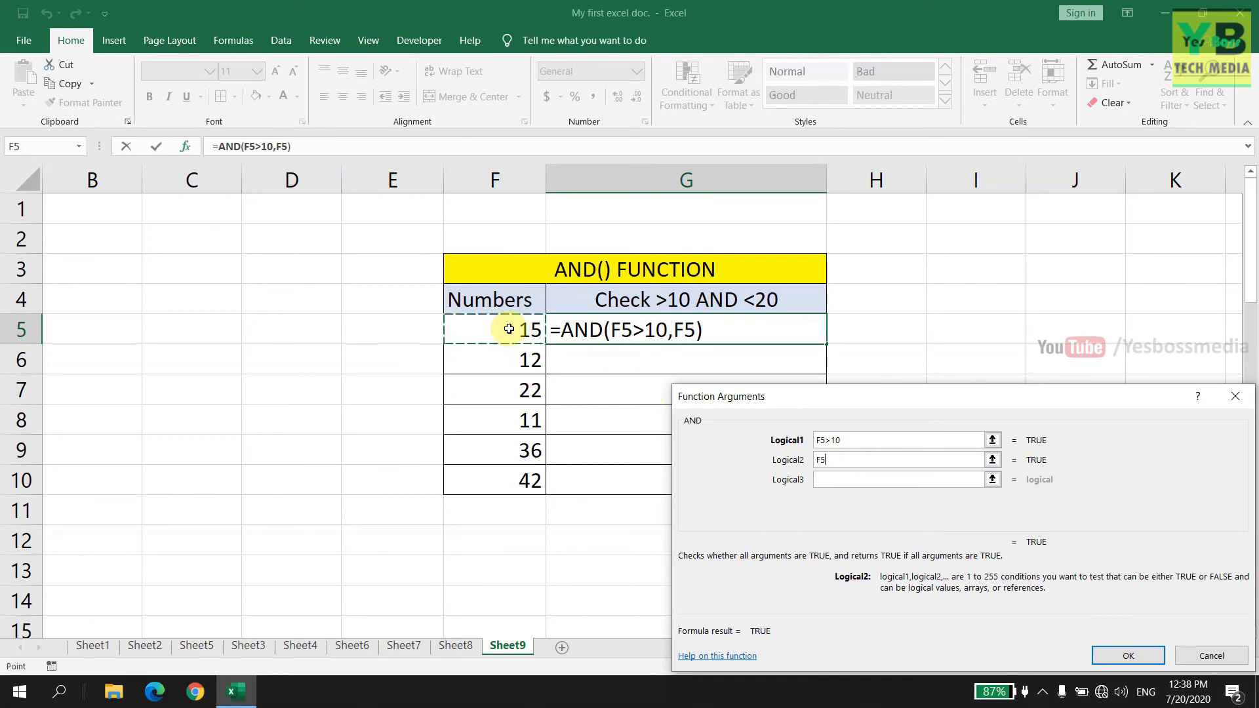
{"action": "type", "text": "<20"}
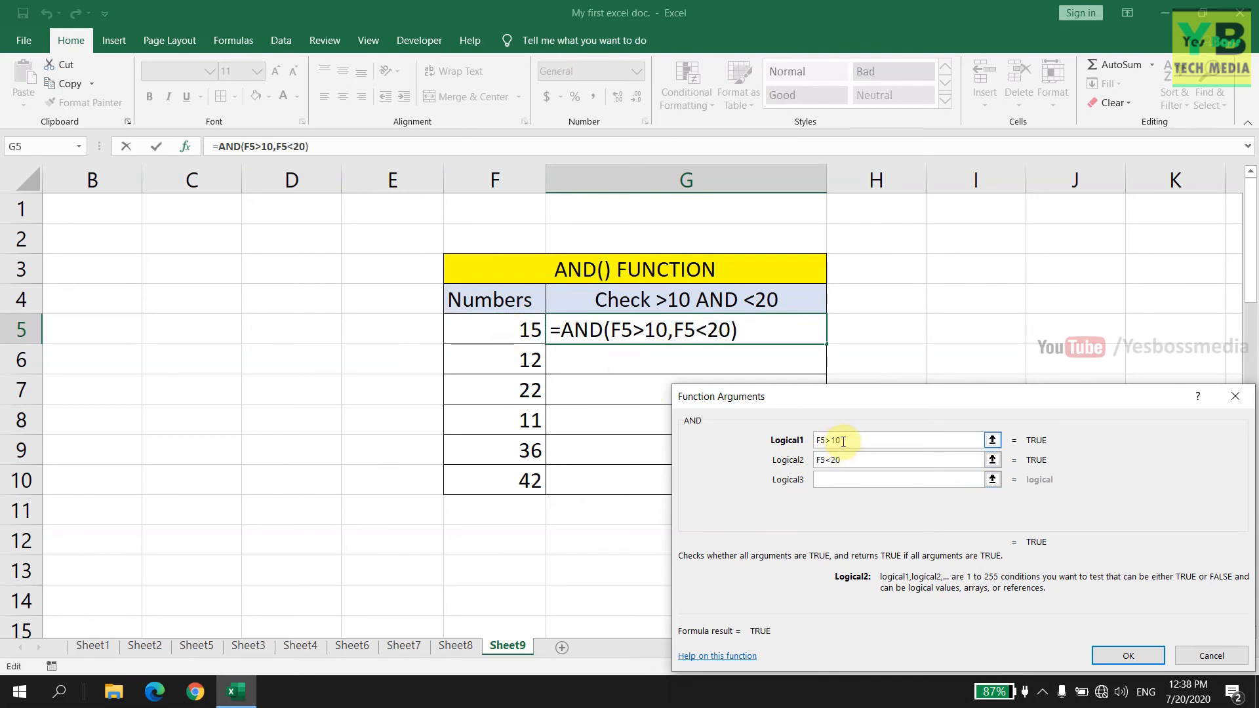
{"action": "left_click", "coordinate": [838, 460]}
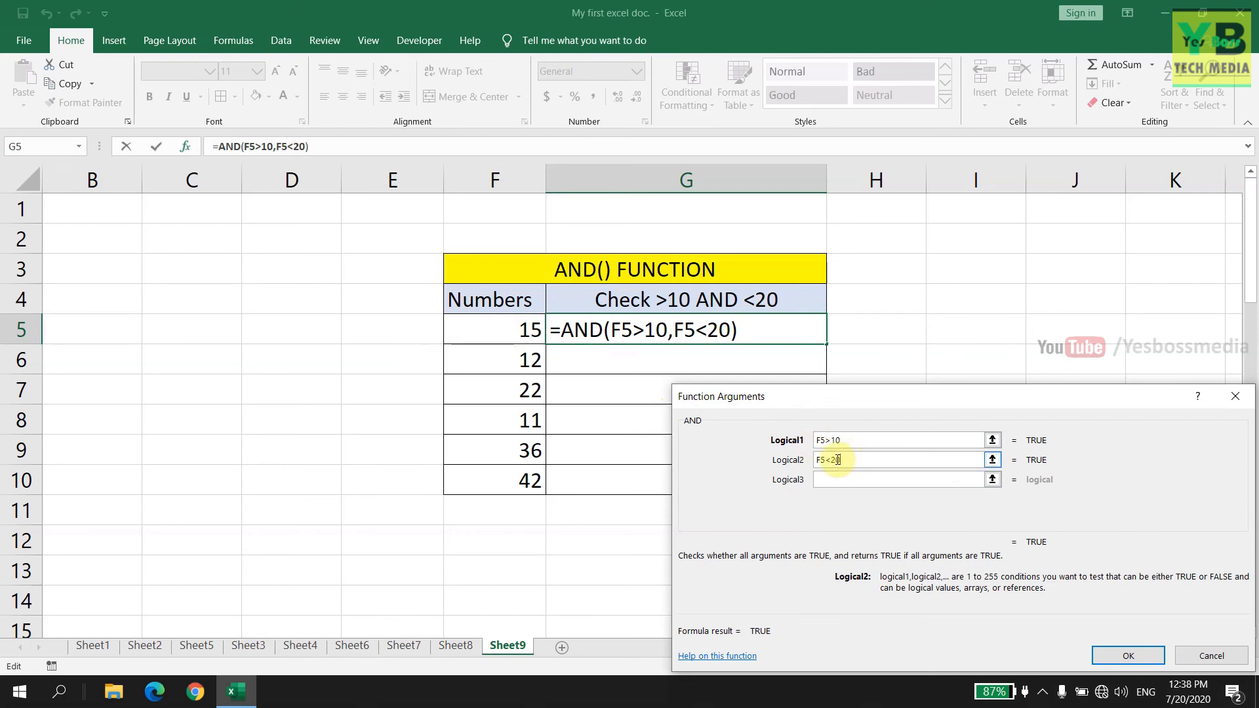
{"action": "left_click", "coordinate": [845, 443]}
{"action": "left_click", "coordinate": [1112, 660]}
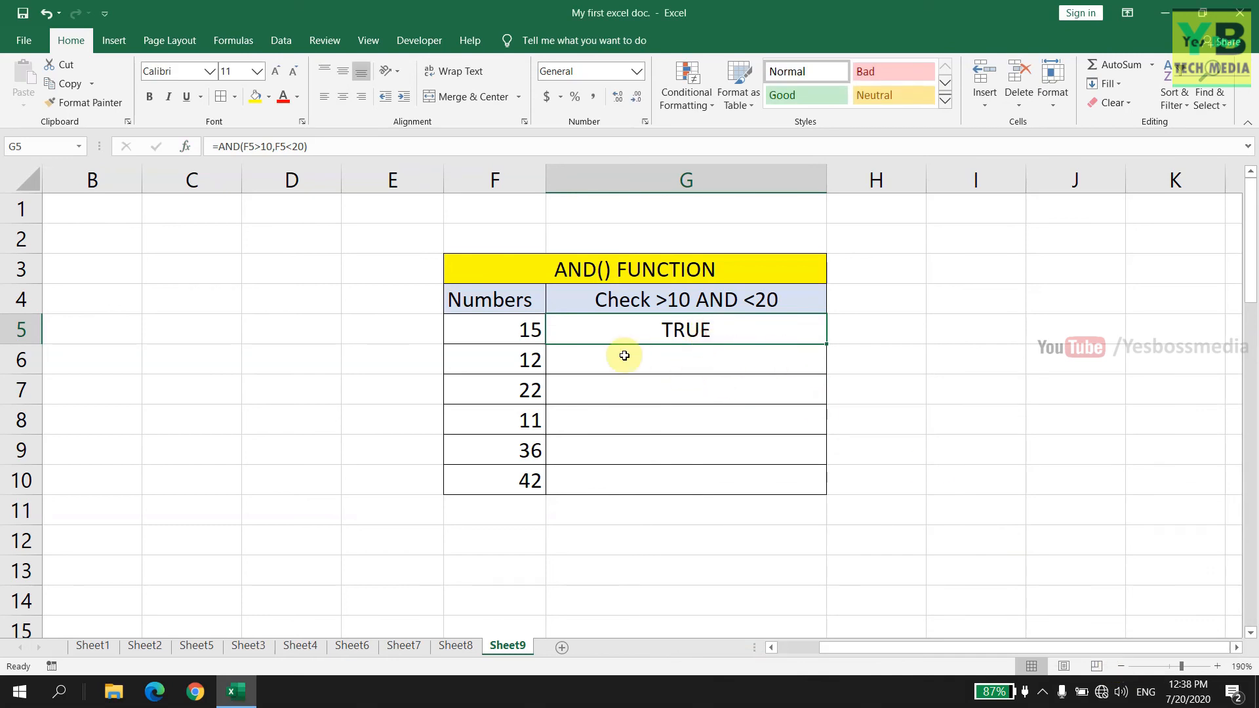
Fill the AND formula from G5 down the check column to G10.
{"action": "left_click", "coordinate": [527, 331]}
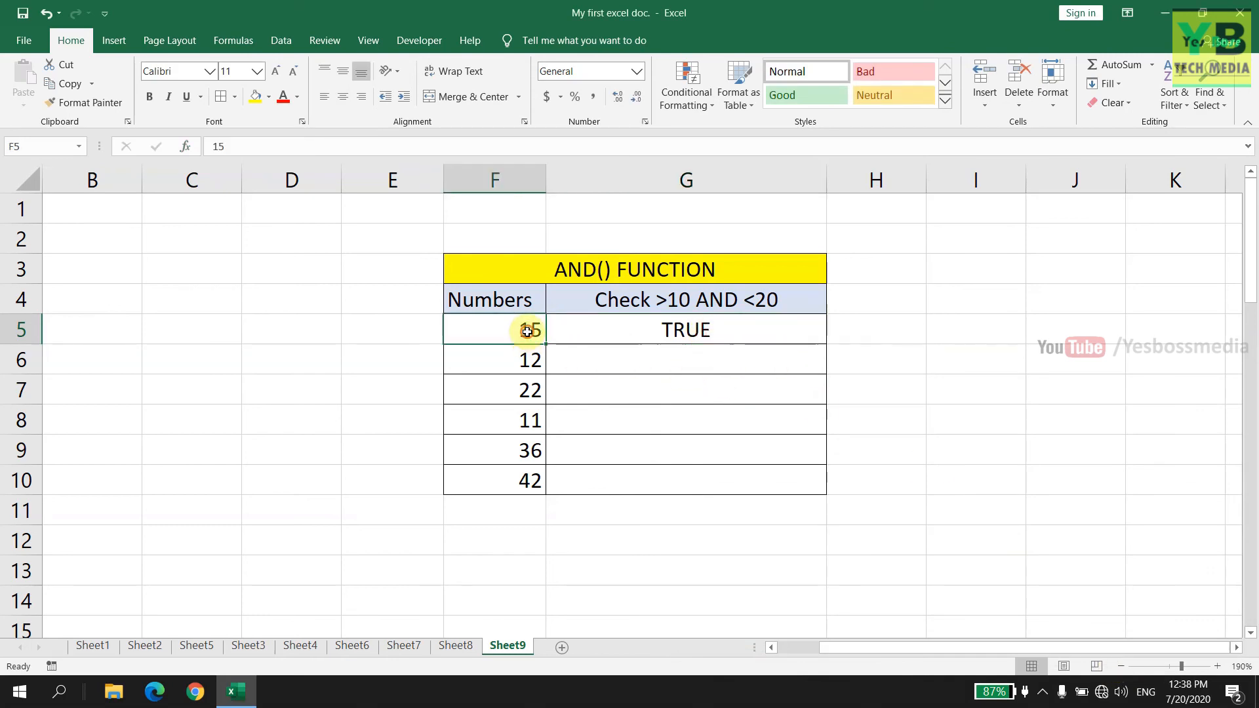
{"action": "left_click", "coordinate": [794, 333]}
{"action": "left_click_drag", "start_coordinate": [825, 343], "coordinate": [821, 495]}
{"action": "left_click", "coordinate": [877, 396]}
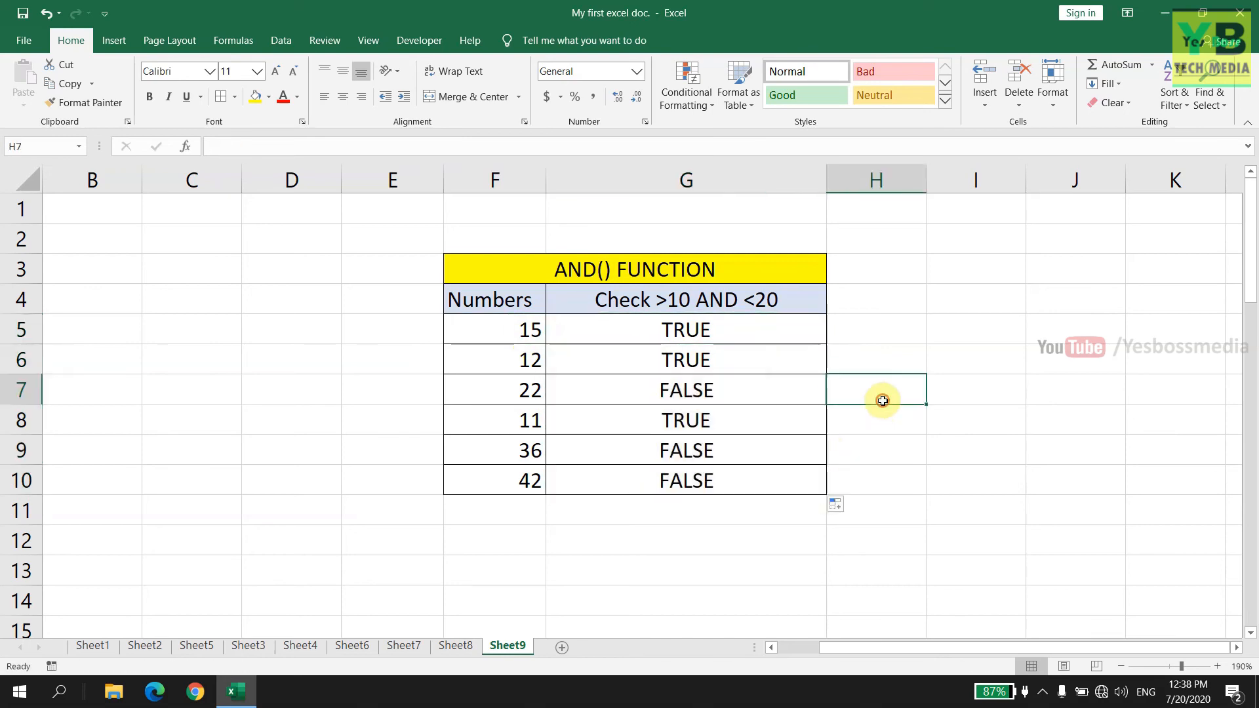
Compare the AND results in G6 to G10 with the numbers beside them.
{"action": "left_click", "coordinate": [673, 363]}
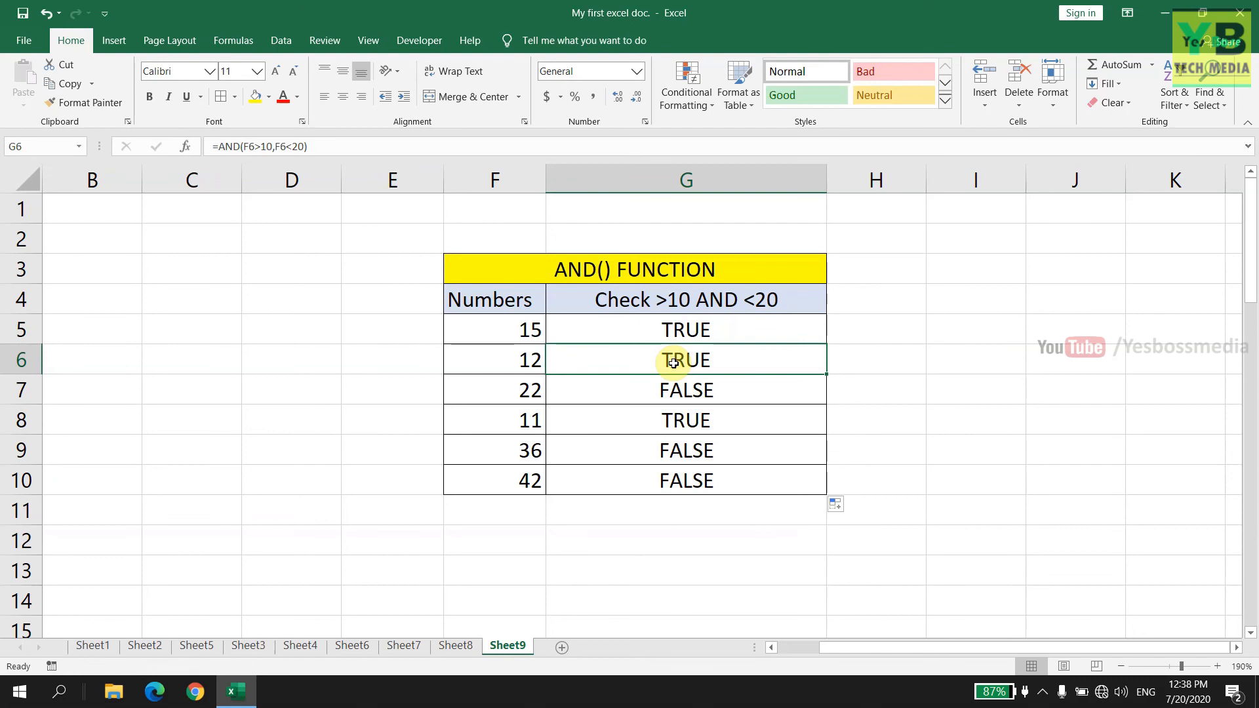
{"action": "left_click", "coordinate": [518, 392]}
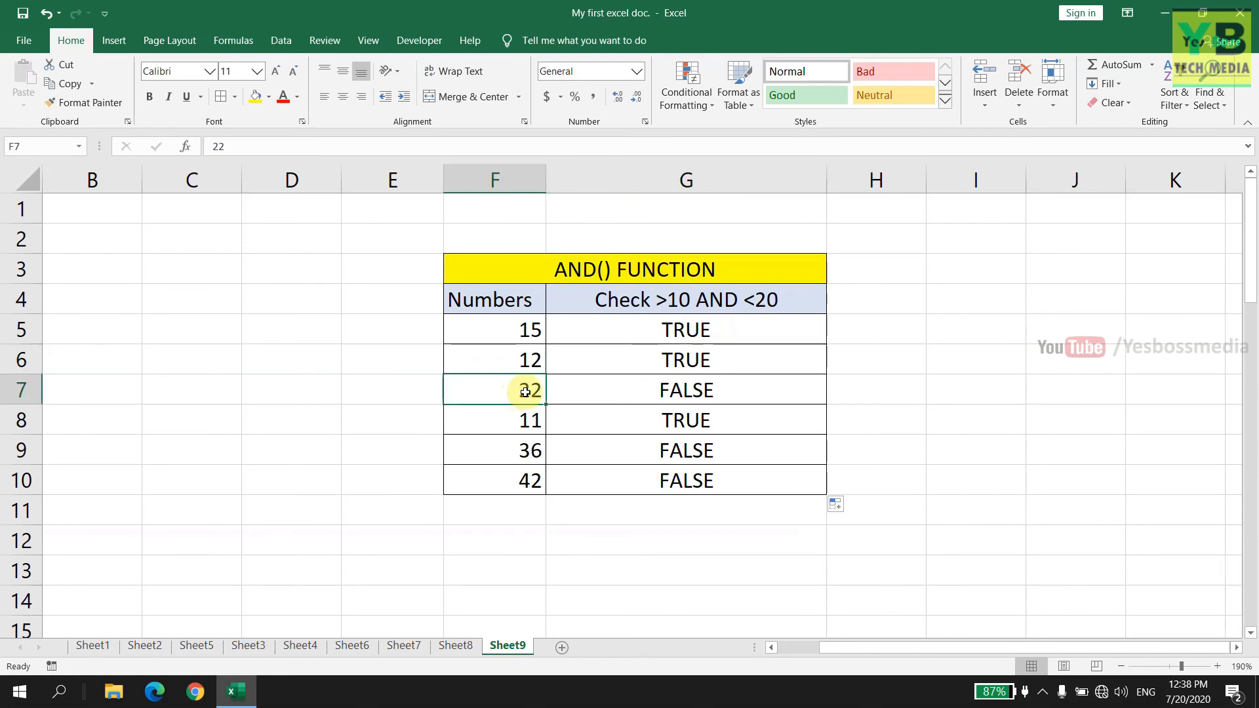
{"action": "left_click", "coordinate": [714, 397]}
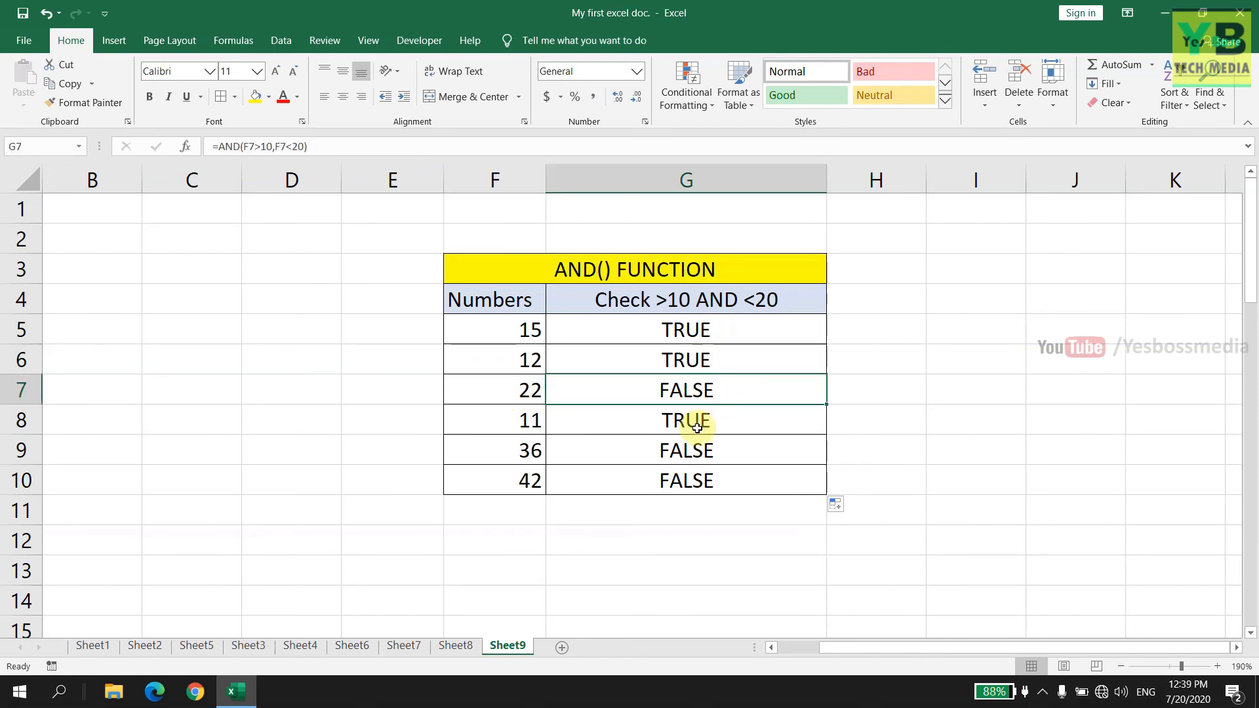
{"action": "left_click", "coordinate": [694, 425]}
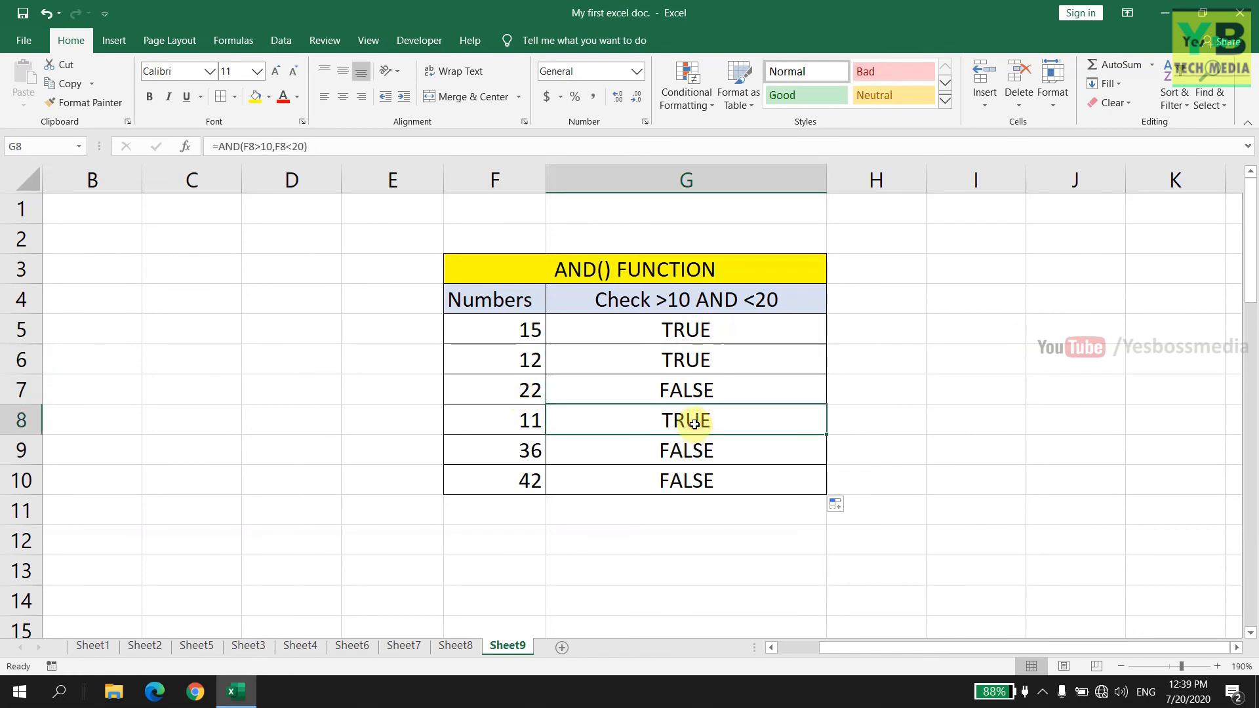
{"action": "left_click", "coordinate": [653, 452]}
{"action": "left_click", "coordinate": [635, 480]}
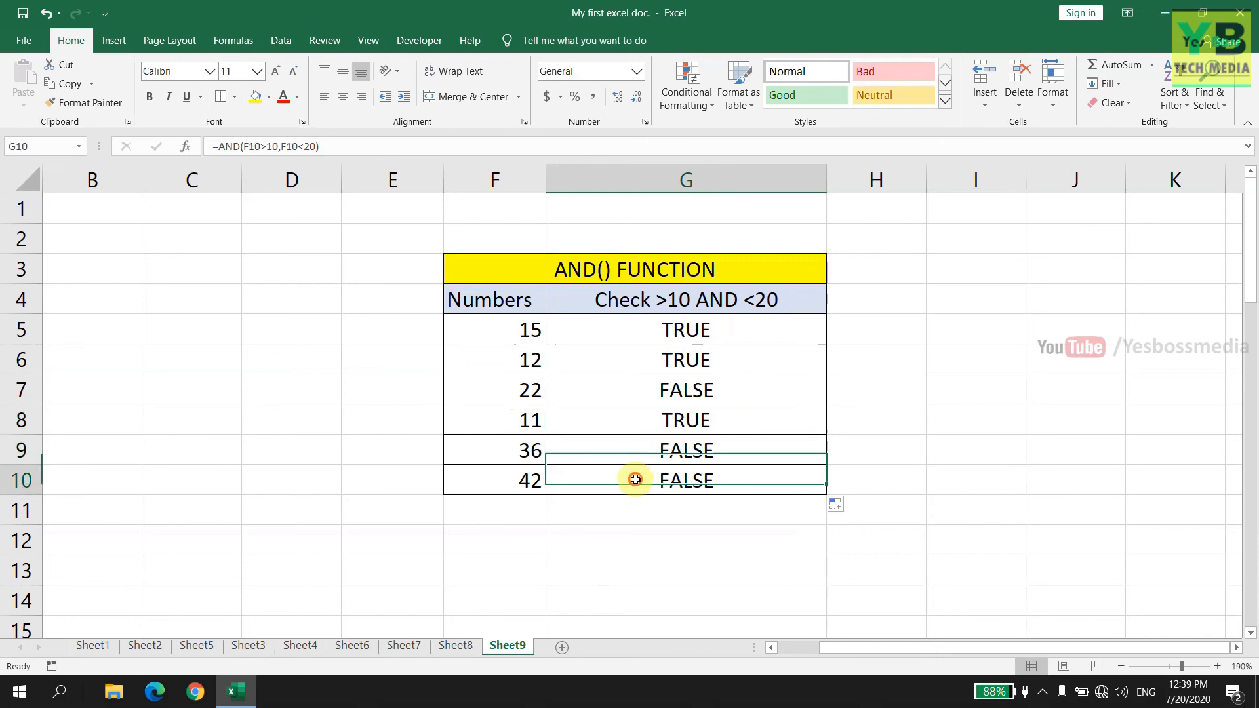
{"action": "left_click", "coordinate": [880, 445]}
Find the NOT function by searching for NOT and insert it into G18 of the NOT table.
{"action": "scroll", "coordinate": [882, 445], "scroll_direction": "down", "scroll_amount": 4}
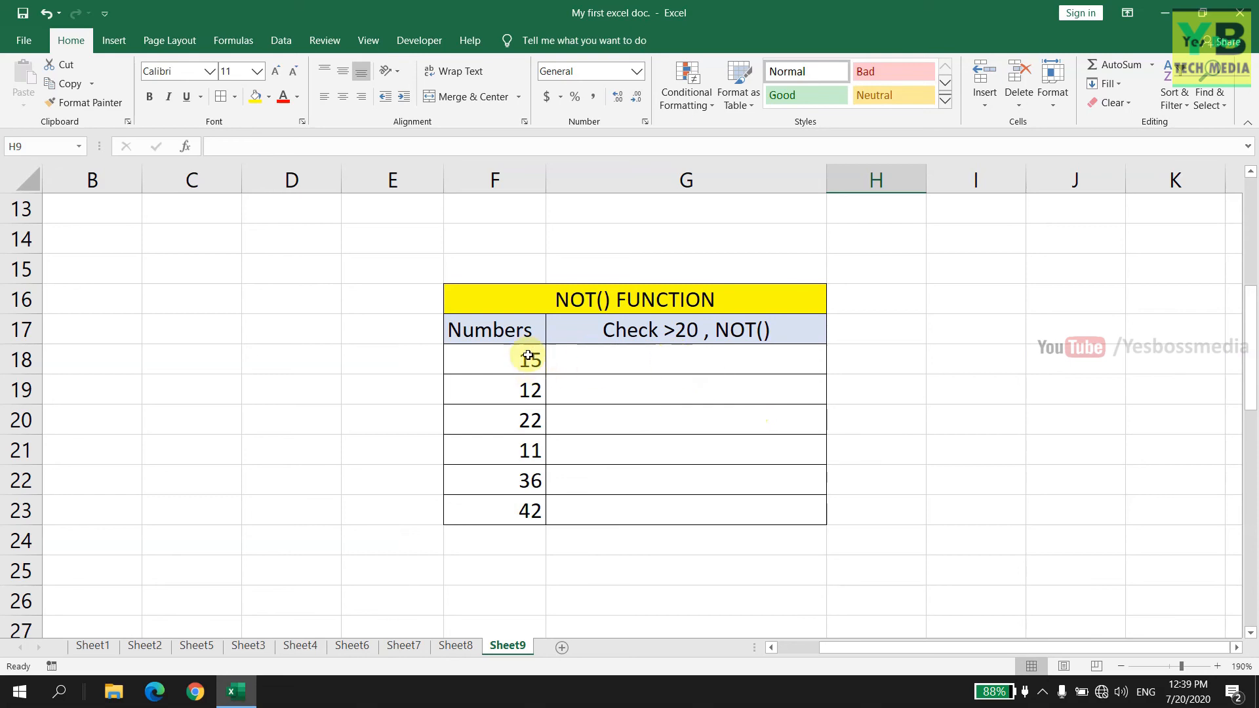
{"action": "left_click", "coordinate": [668, 365]}
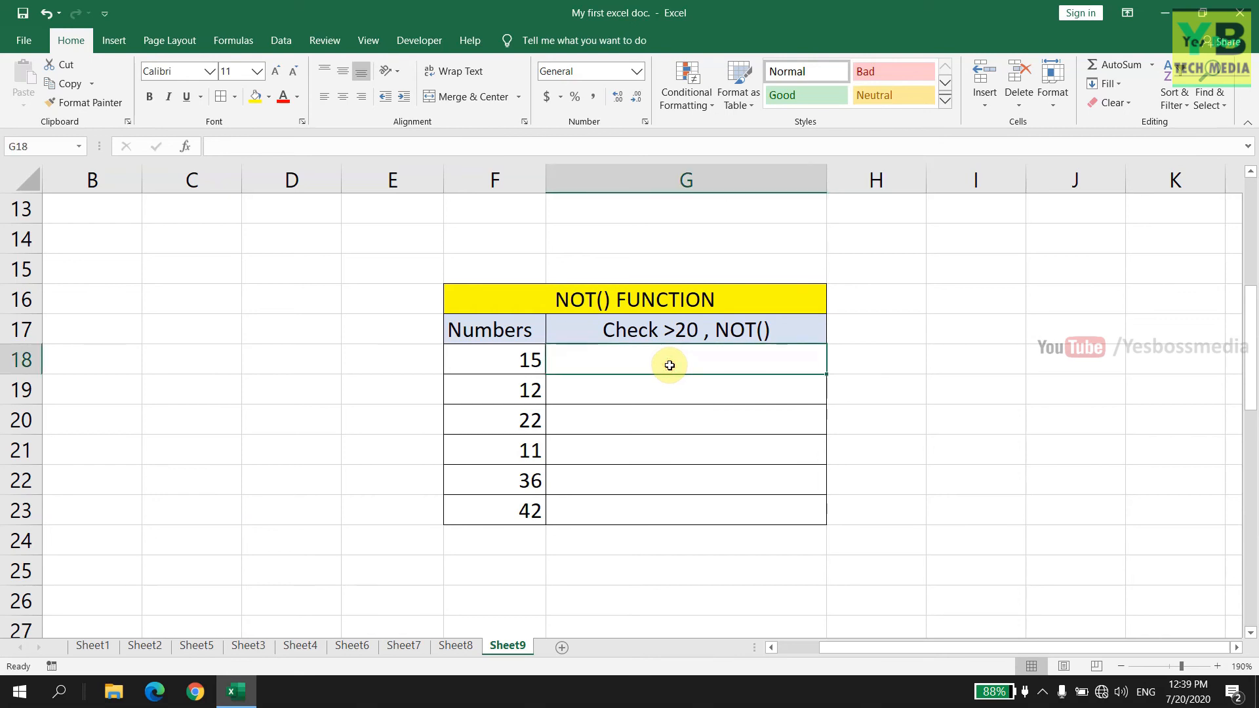
{"action": "left_click", "coordinate": [187, 148]}
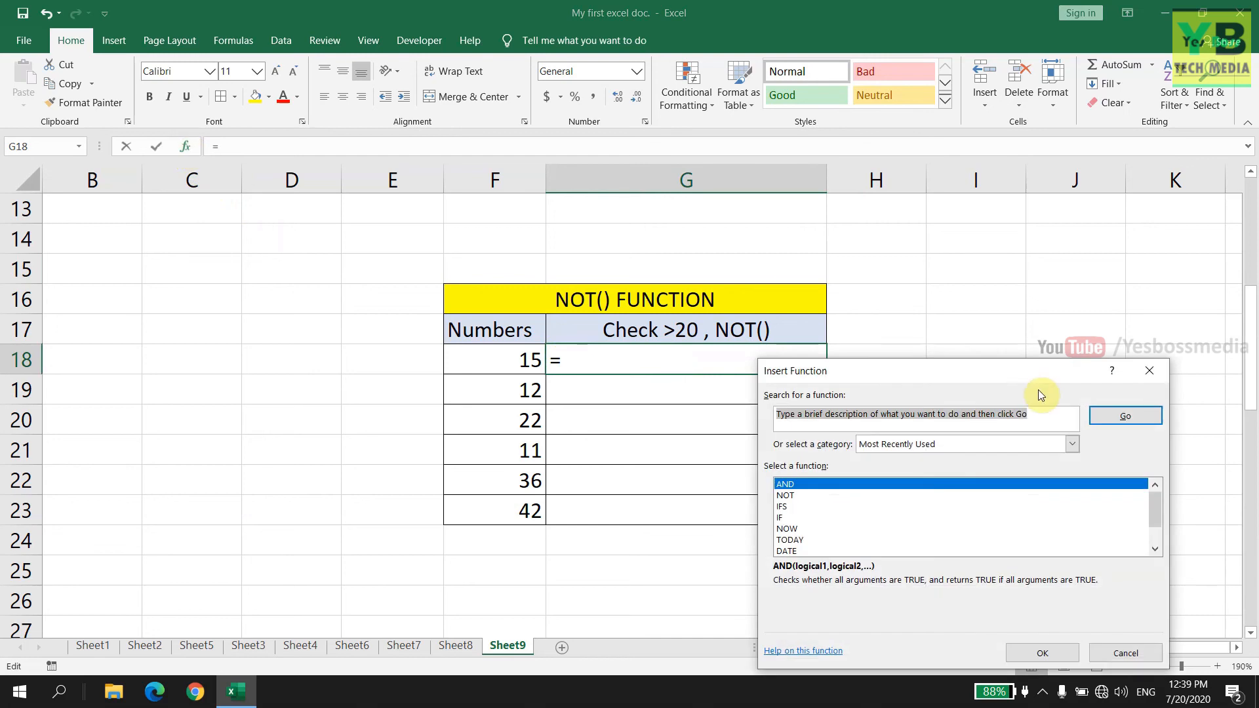
{"action": "left_click_drag", "start_coordinate": [1001, 375], "coordinate": [1068, 346]}
{"action": "type", "text": "NOT"}
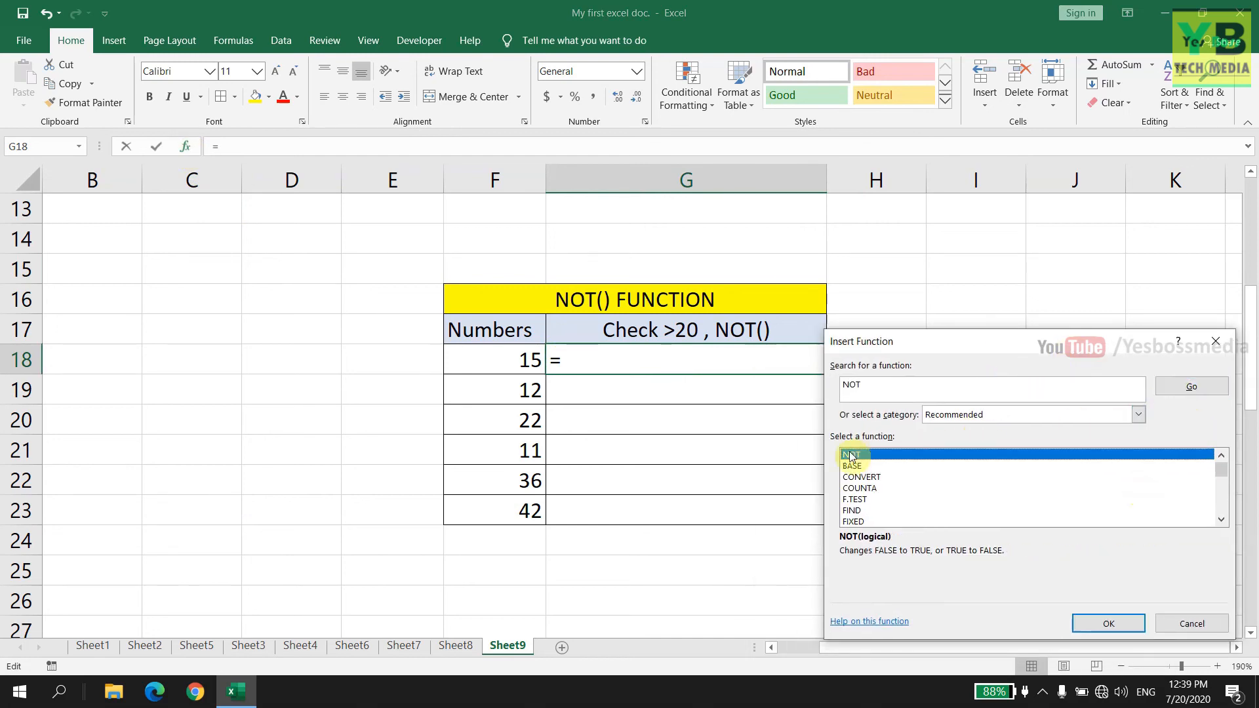
{"action": "left_click", "coordinate": [1098, 626]}
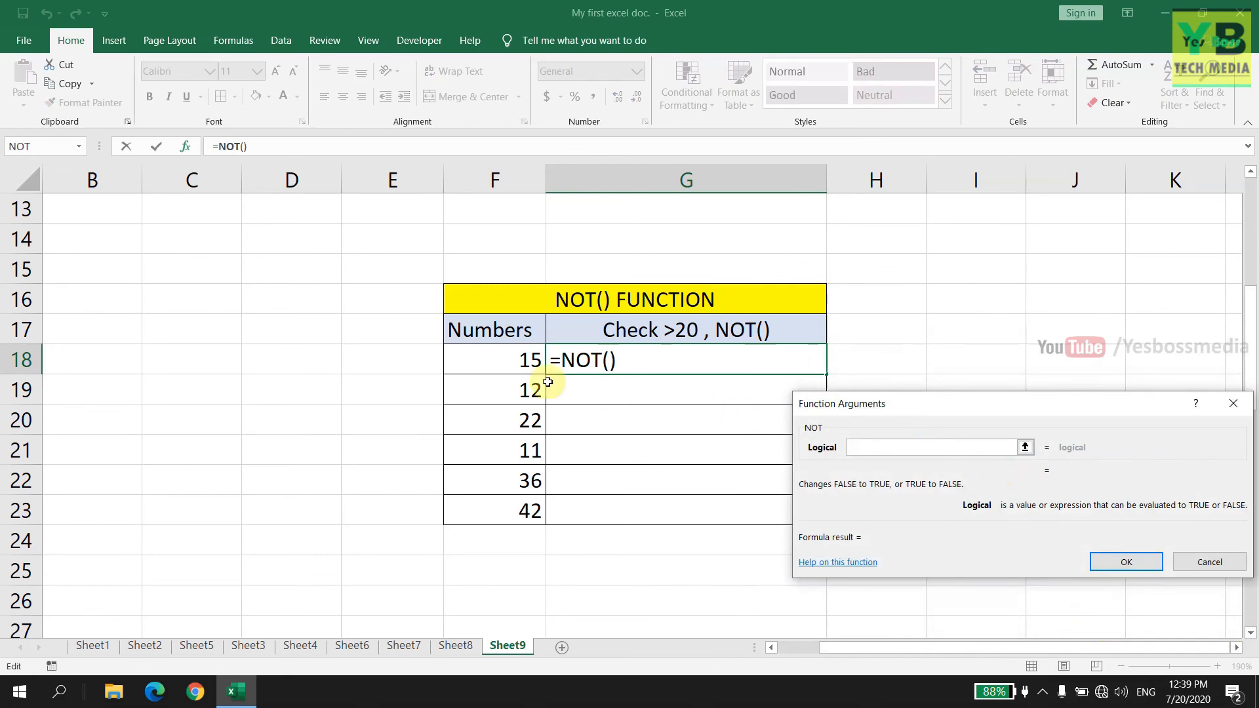
Set the NOT function's logical argument to F18>20 and enter the formula in G18.
{"action": "left_click", "coordinate": [526, 362]}
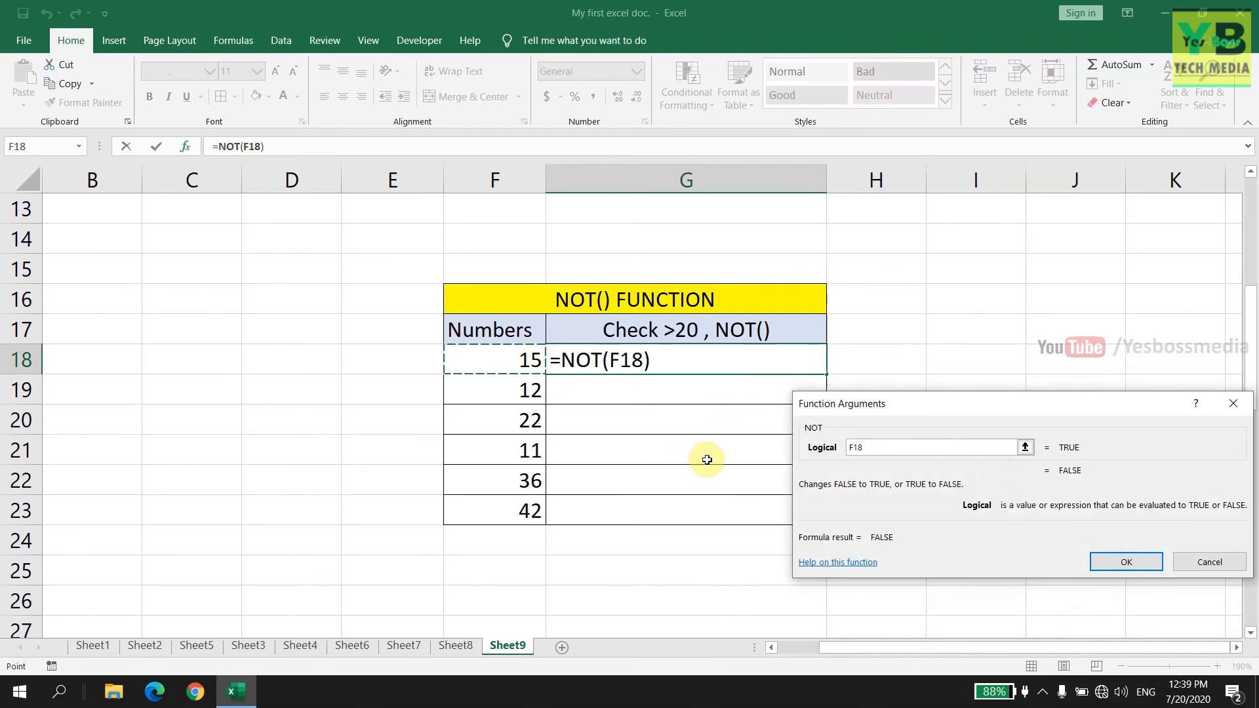
{"action": "type", "text": ">20"}
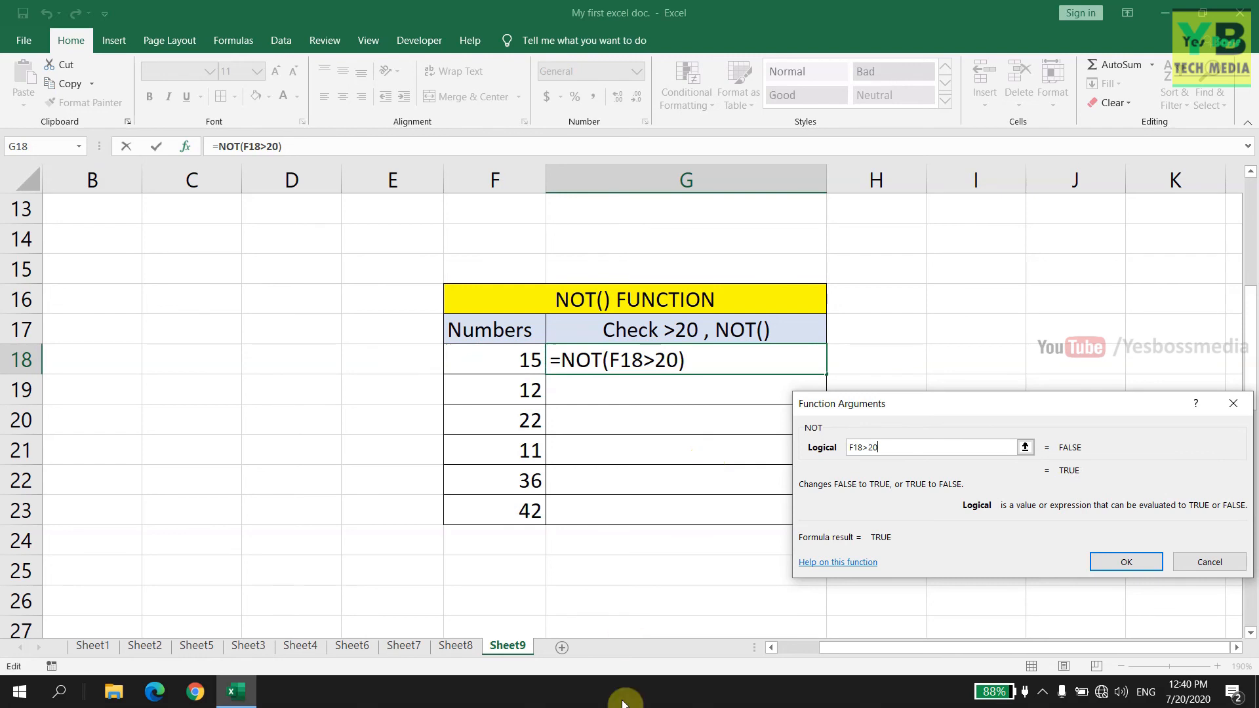
{"action": "left_click", "coordinate": [1126, 561]}
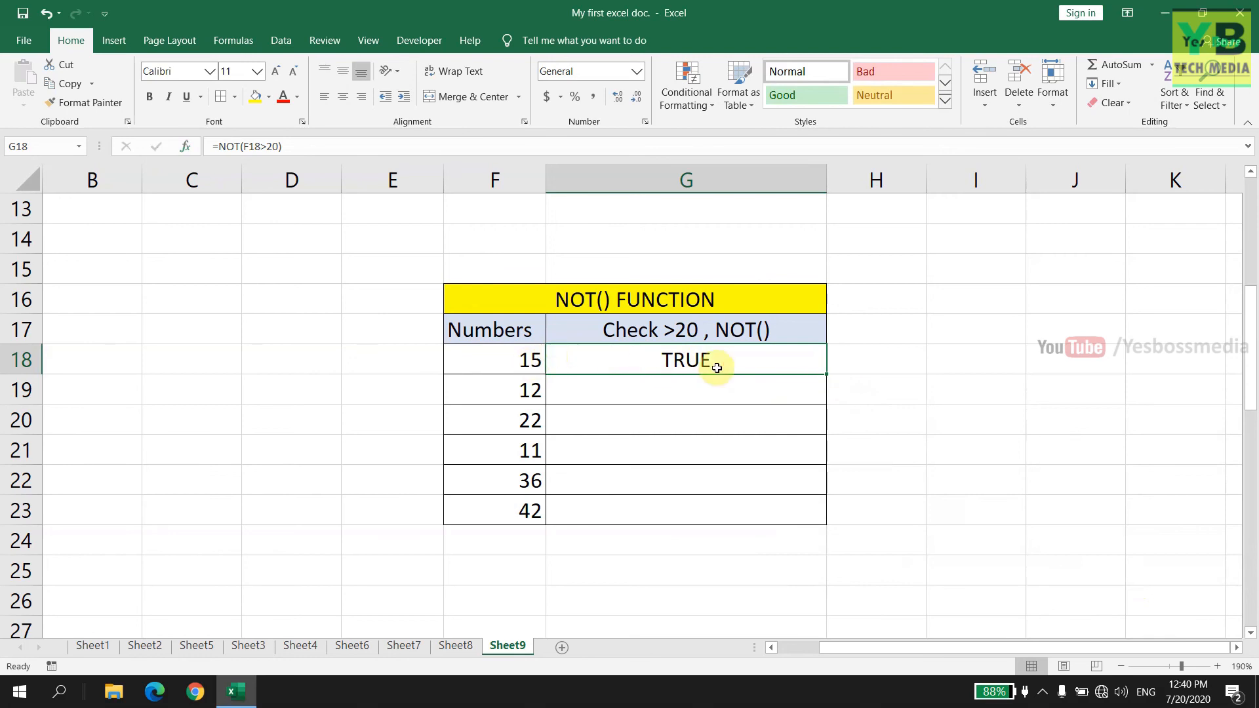
Fill the NOT formula from G18 down to G23 and check the results against the numbers.
{"action": "left_click_drag", "start_coordinate": [826, 373], "coordinate": [812, 520]}
{"action": "left_click", "coordinate": [902, 443]}
{"action": "left_click", "coordinate": [725, 365]}
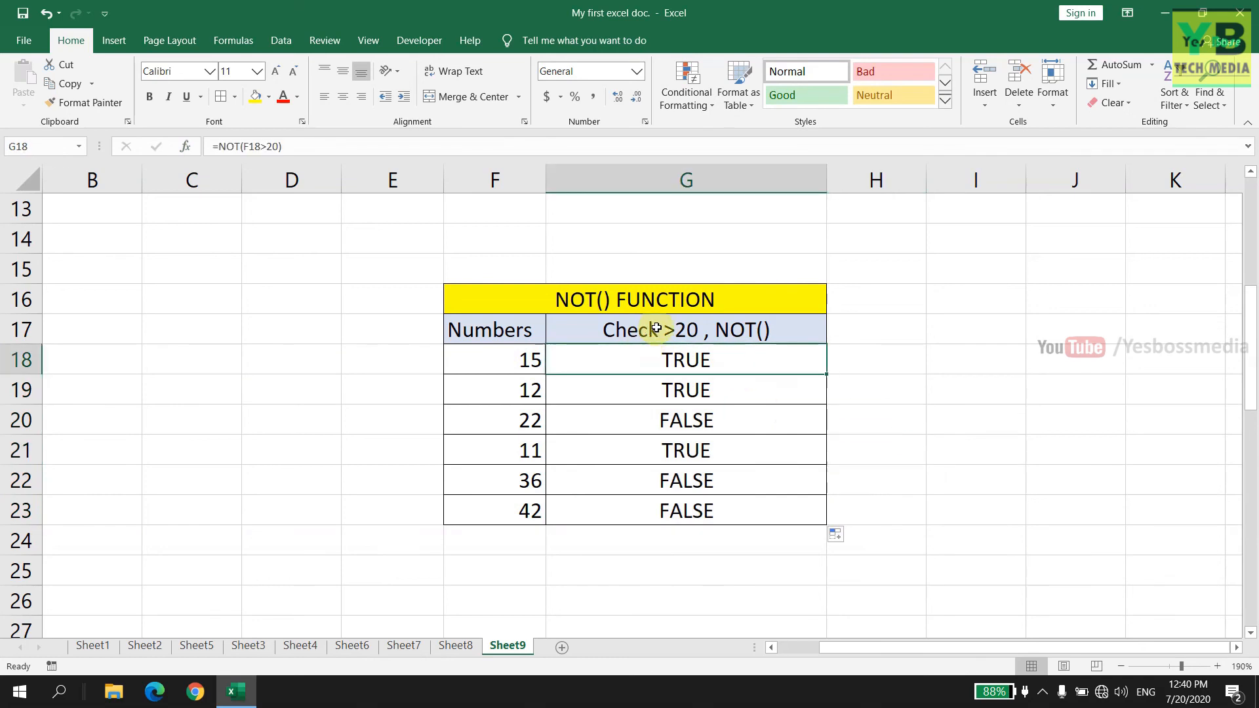
{"action": "left_click", "coordinate": [535, 423]}
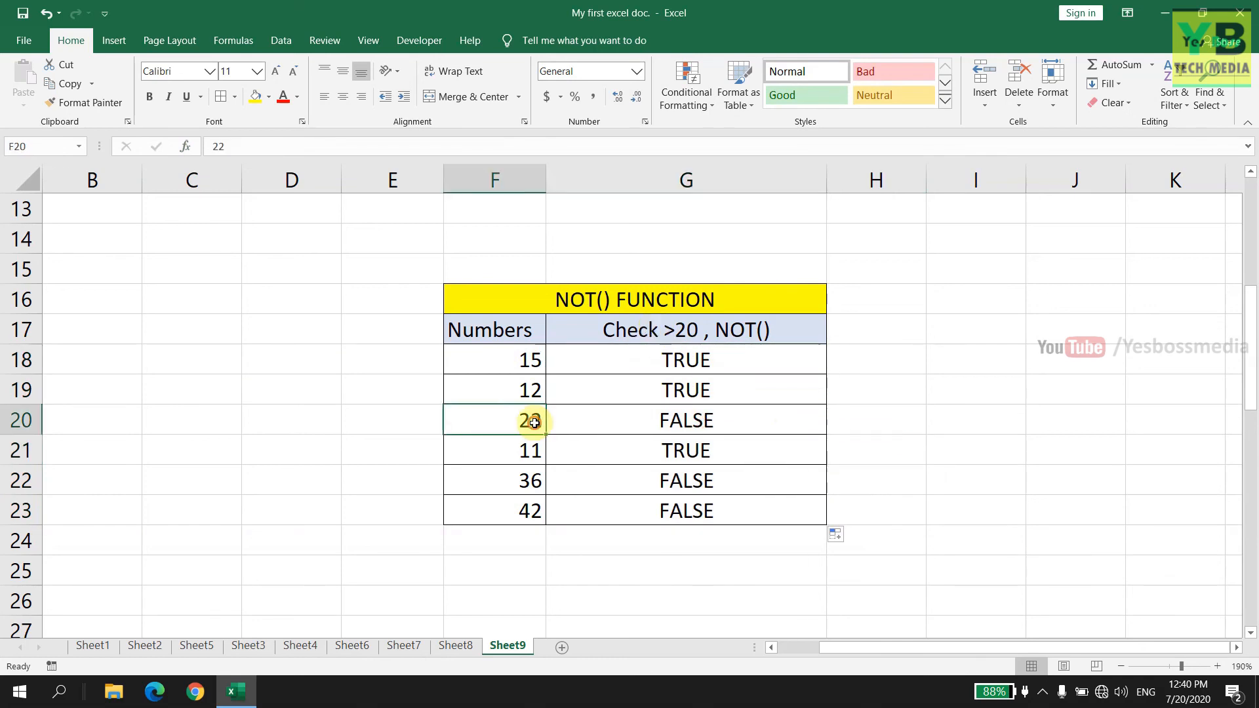
Compare the NOT results in G20 and G21 with the >20 condition and the numbers beside them.
{"action": "left_click", "coordinate": [655, 331]}
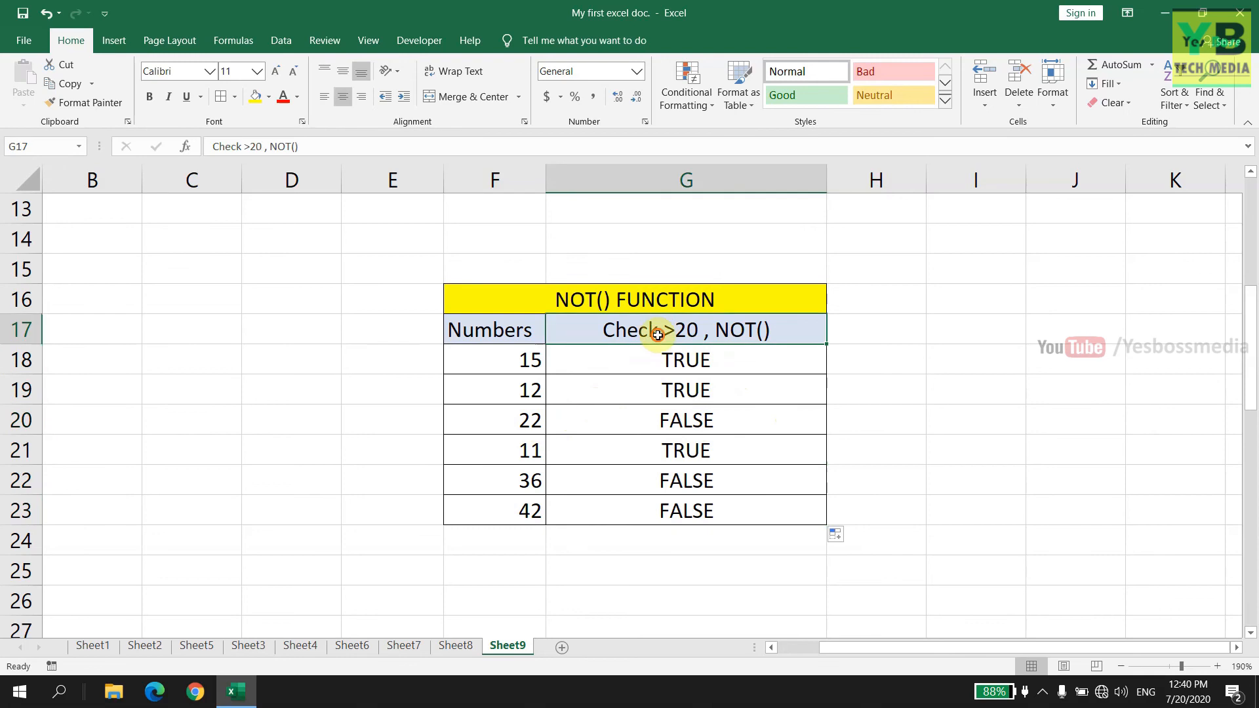
{"action": "left_click", "coordinate": [684, 438]}
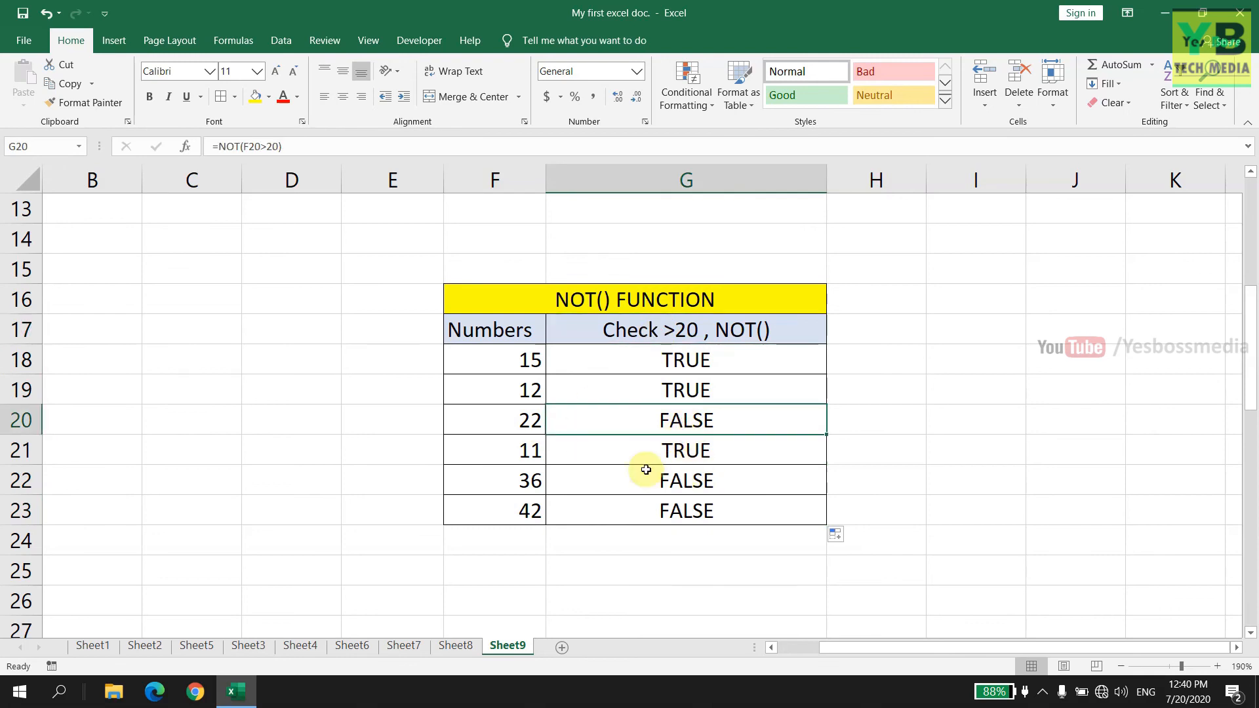
{"action": "left_click", "coordinate": [532, 454]}
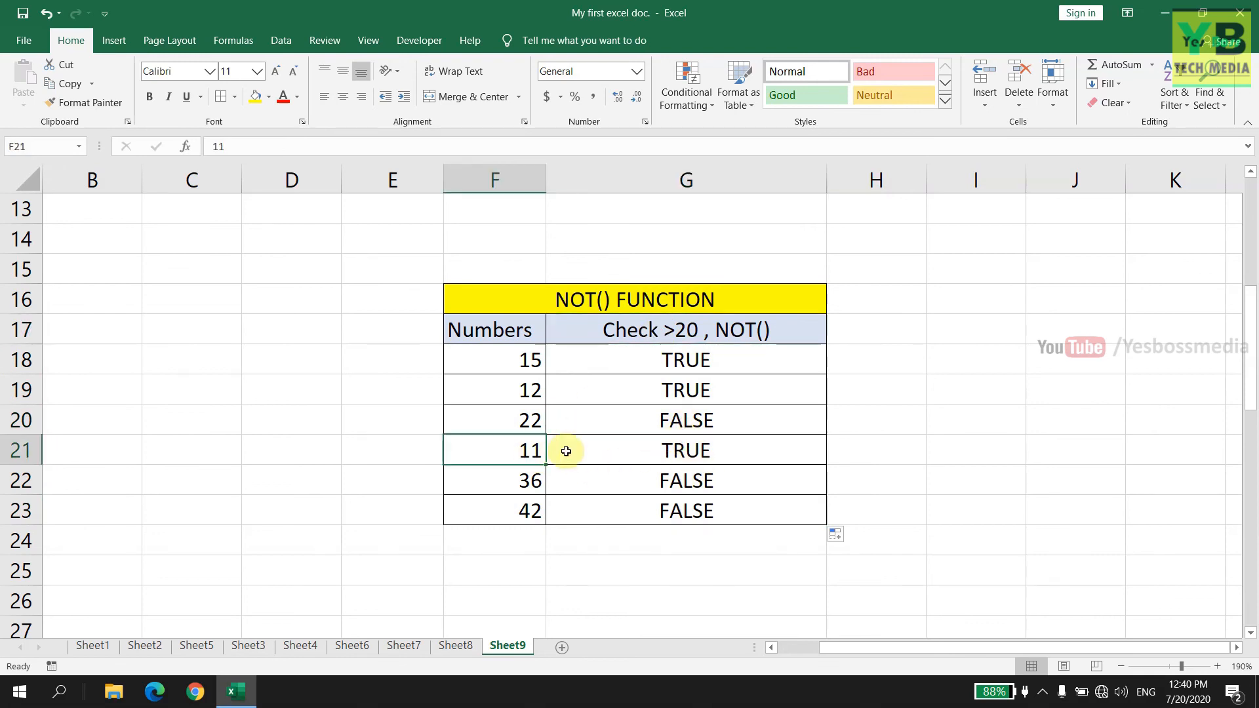
{"action": "left_click", "coordinate": [679, 451]}
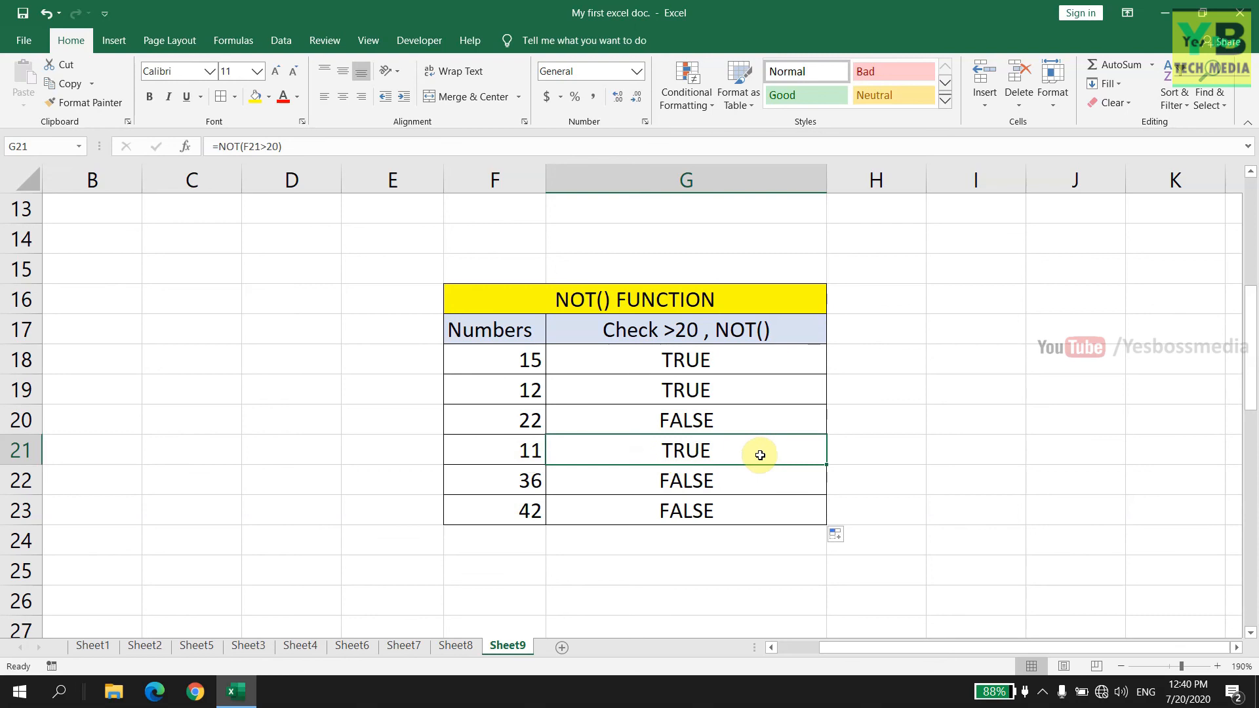
{"action": "left_click", "coordinate": [922, 450]}
Start inserting a function in G31 of the OR table and search the function list for OR.
{"action": "scroll", "coordinate": [675, 353], "scroll_direction": "down", "scroll_amount": 5}
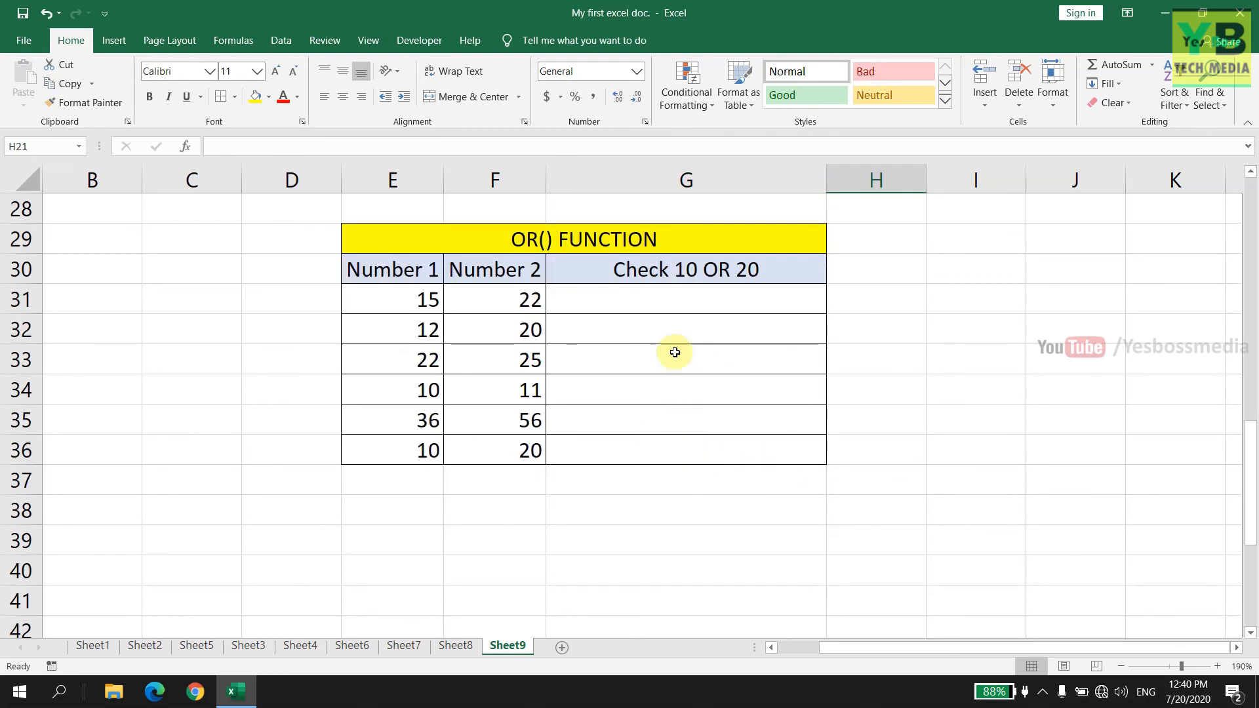
{"action": "left_click", "coordinate": [649, 305]}
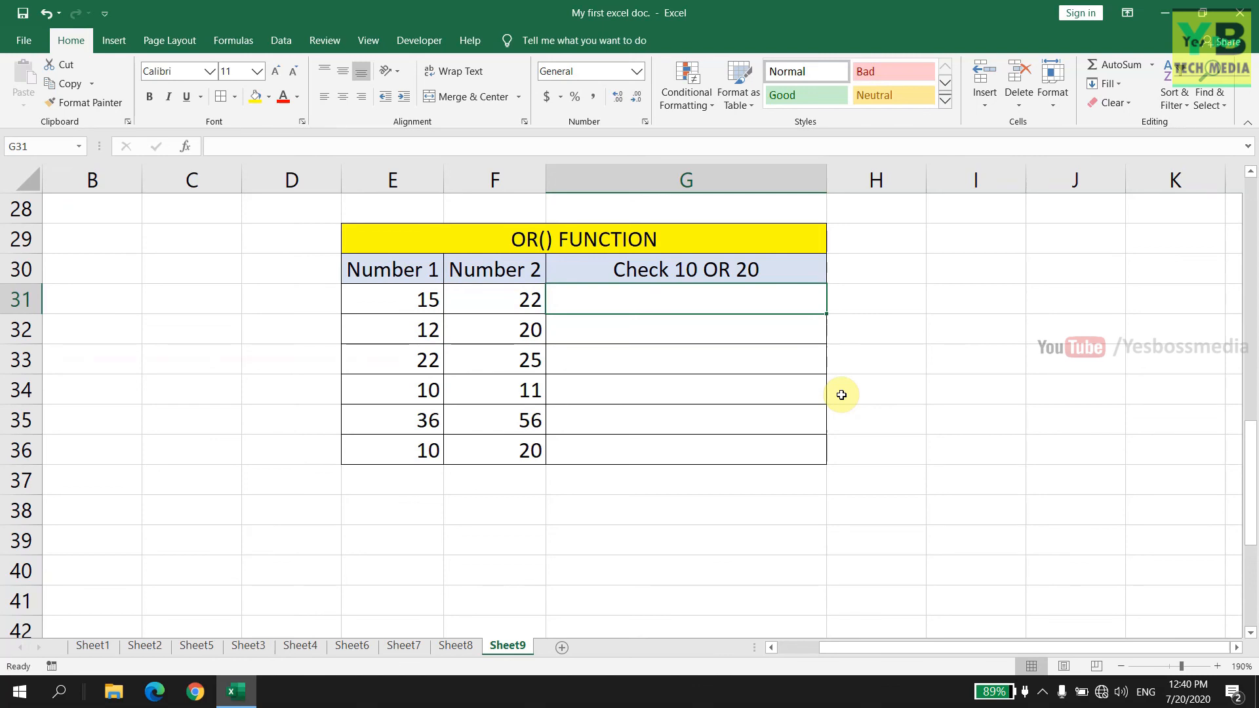
{"action": "scroll", "coordinate": [876, 433], "scroll_direction": "up", "scroll_amount": 1}
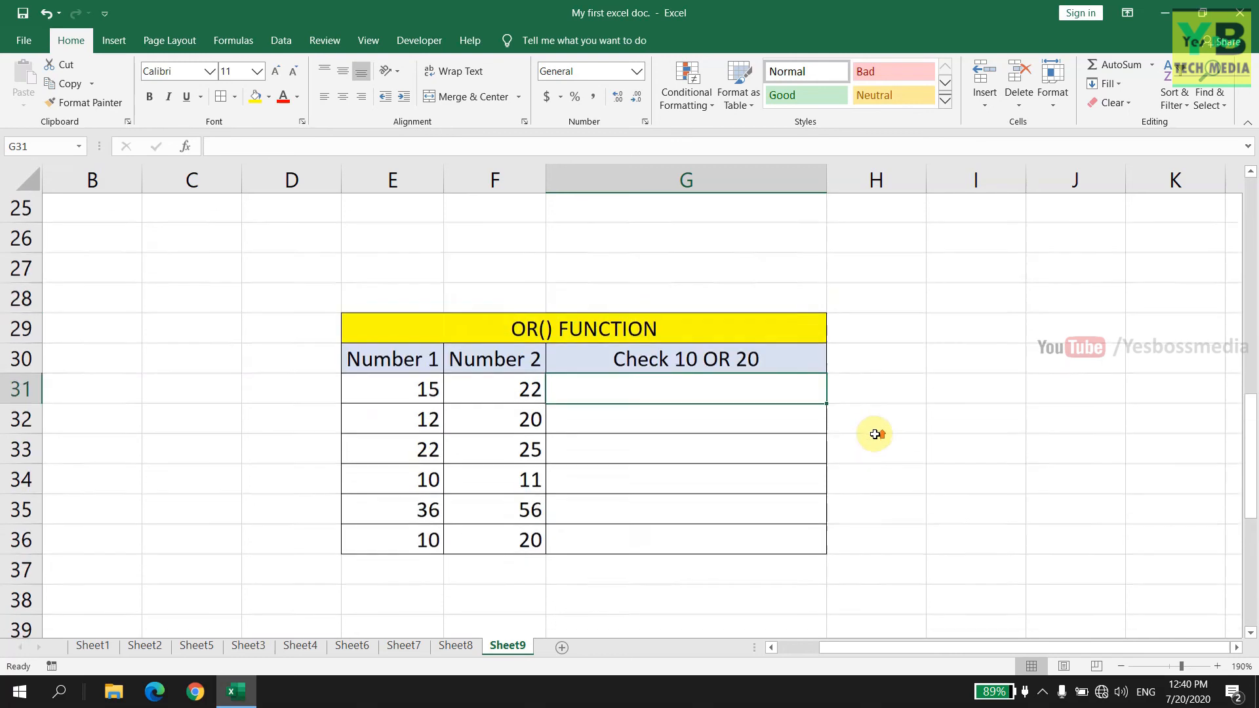
{"action": "left_click", "coordinate": [187, 144]}
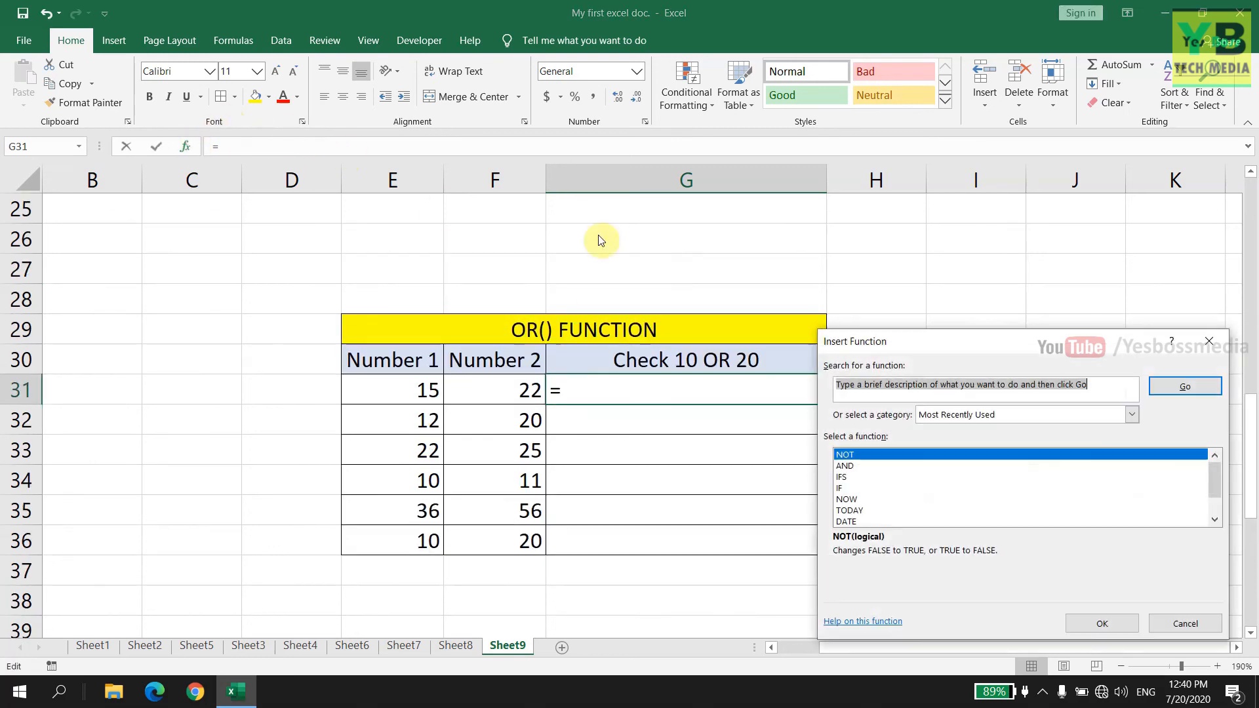
{"action": "type", "text": "OR"}
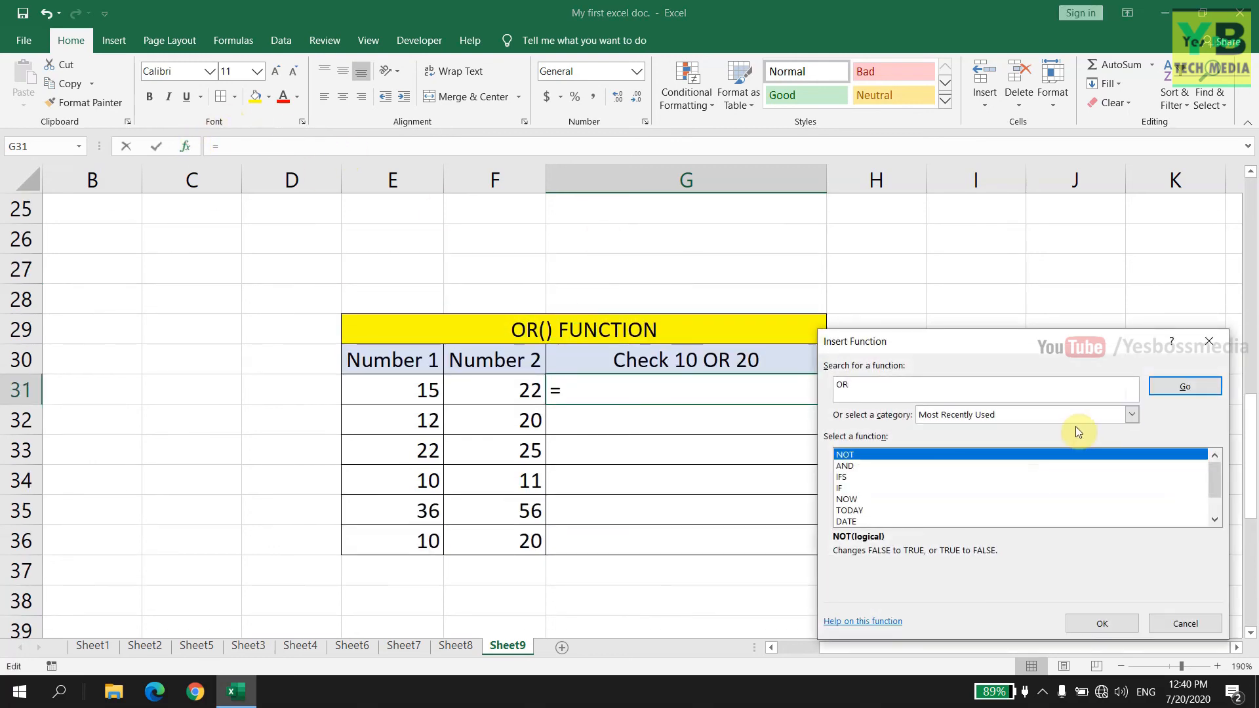
{"action": "key", "text": "Return"}
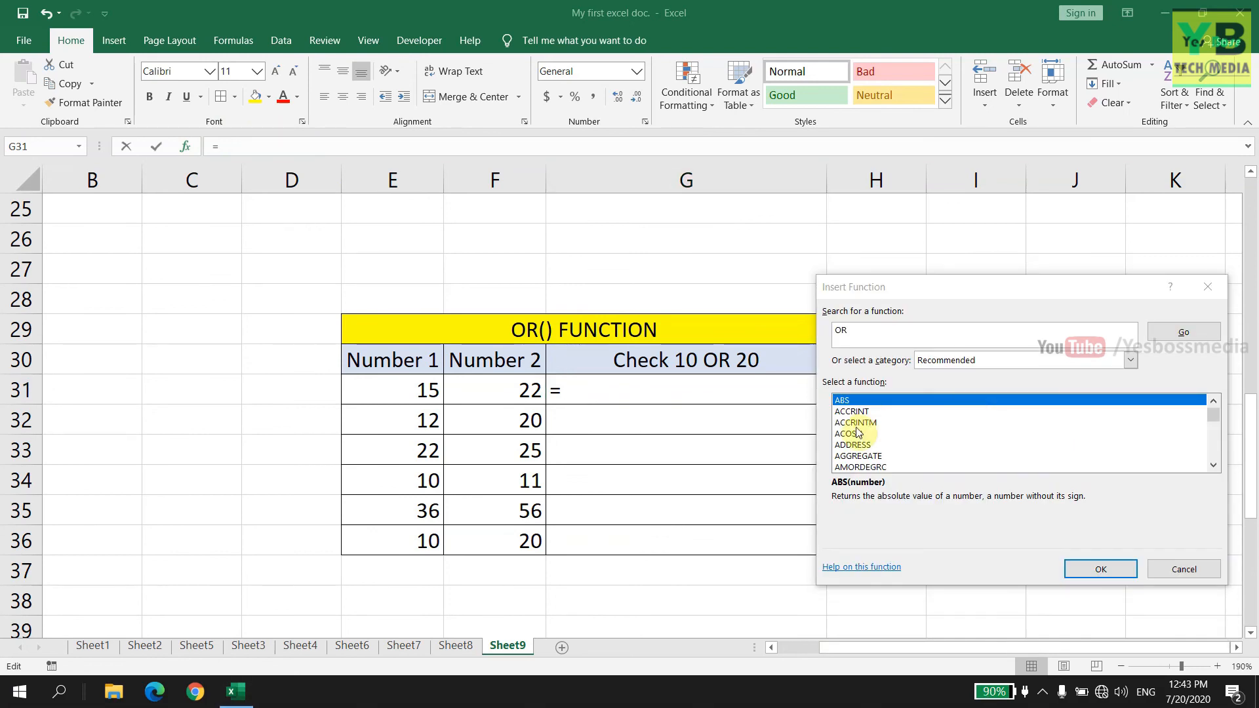
Narrow the function list to the Logical category and insert the OR function into G31.
{"action": "left_click", "coordinate": [1128, 361]}
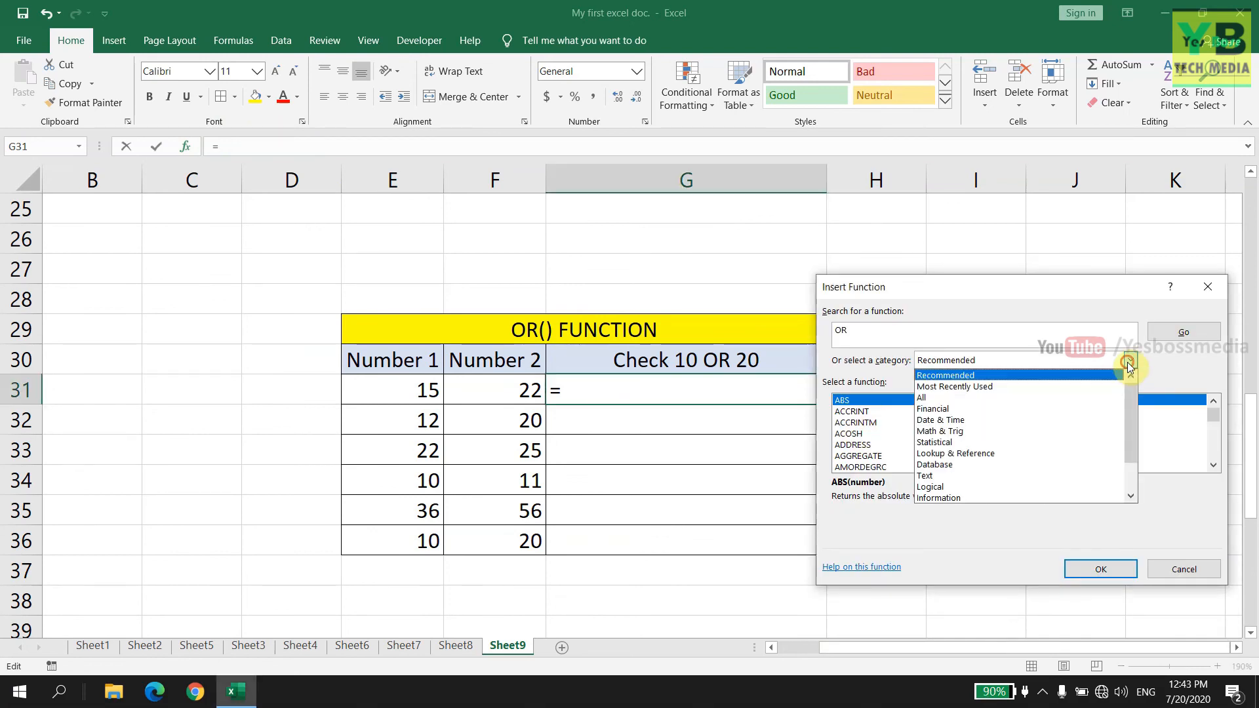
{"action": "left_click", "coordinate": [992, 485]}
{"action": "left_click", "coordinate": [1213, 465]}
{"action": "left_click", "coordinate": [1213, 466]}
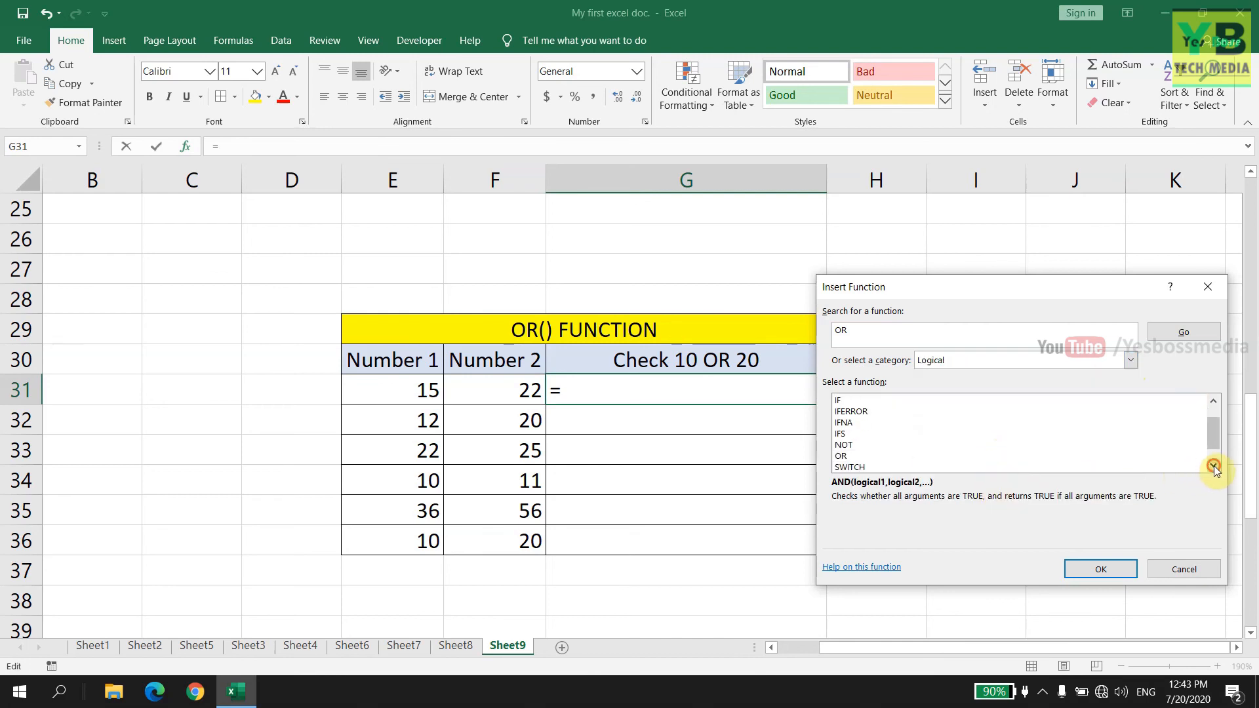
{"action": "left_click", "coordinate": [1214, 466]}
{"action": "left_click", "coordinate": [850, 445]}
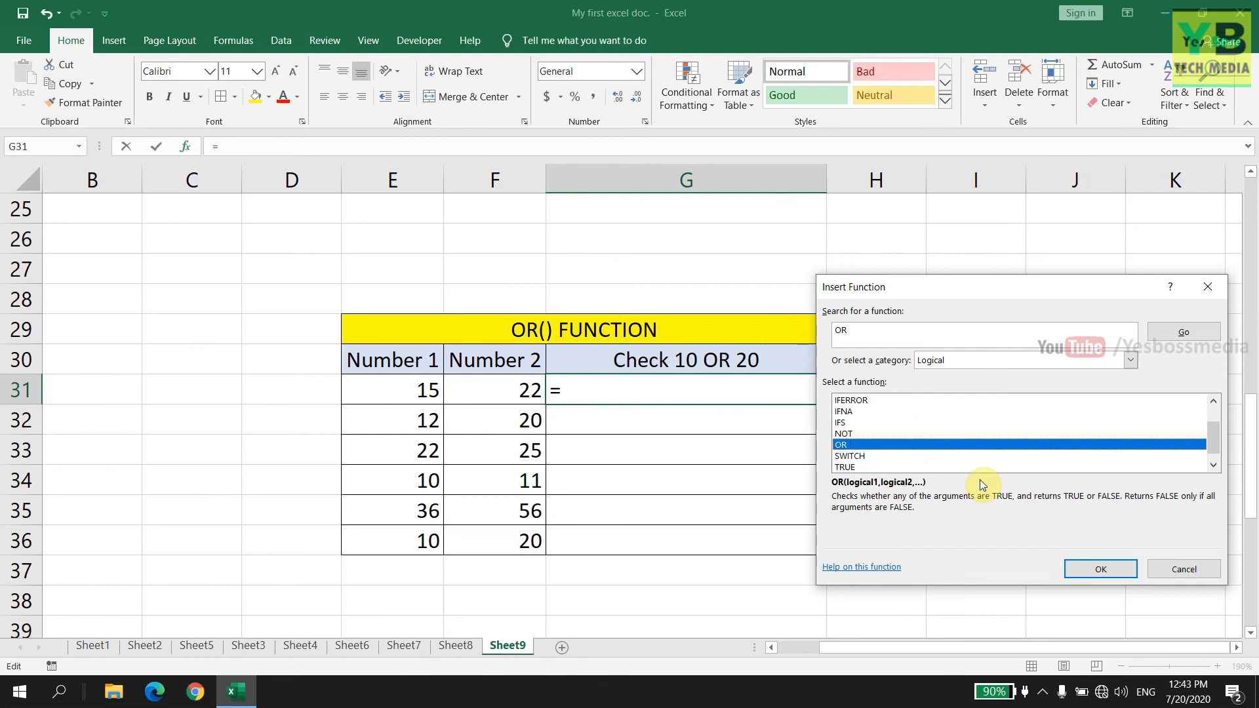
{"action": "left_click", "coordinate": [1099, 568]}
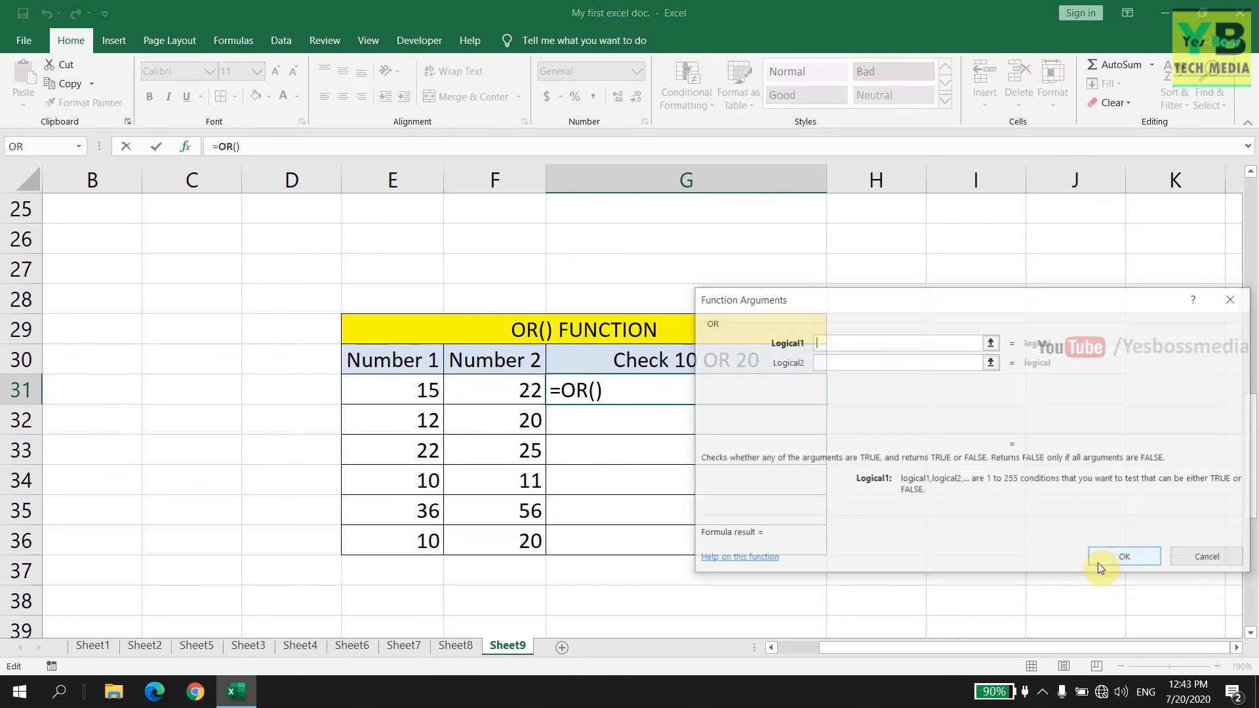
Set the OR function's first logical argument to E31=10.
{"action": "left_click_drag", "start_coordinate": [900, 307], "coordinate": [995, 360]}
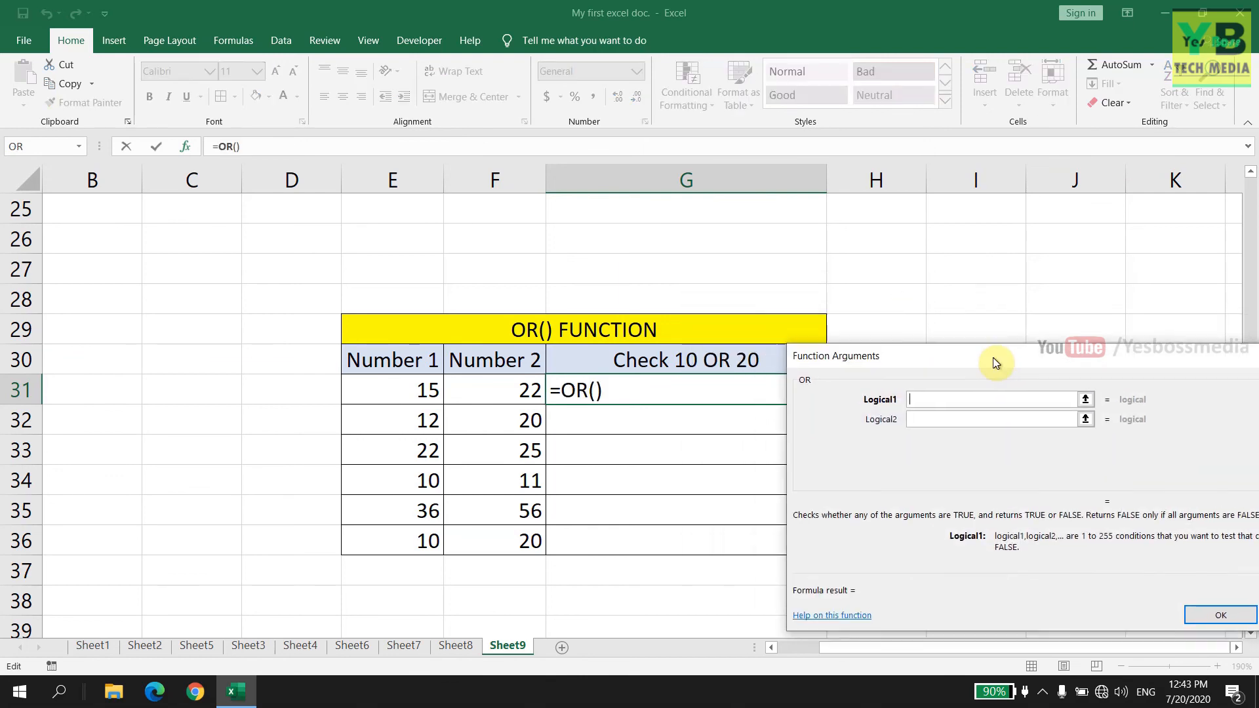
{"action": "left_click", "coordinate": [420, 390]}
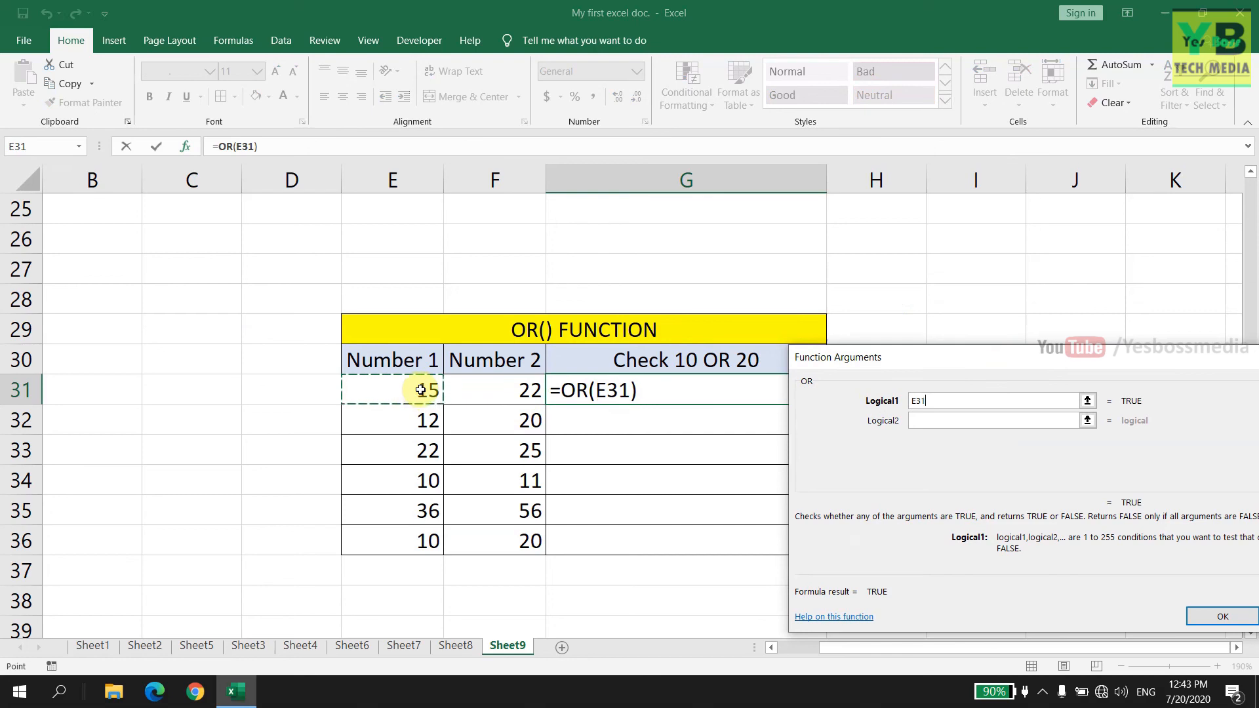
{"action": "type", "text": "=1"}
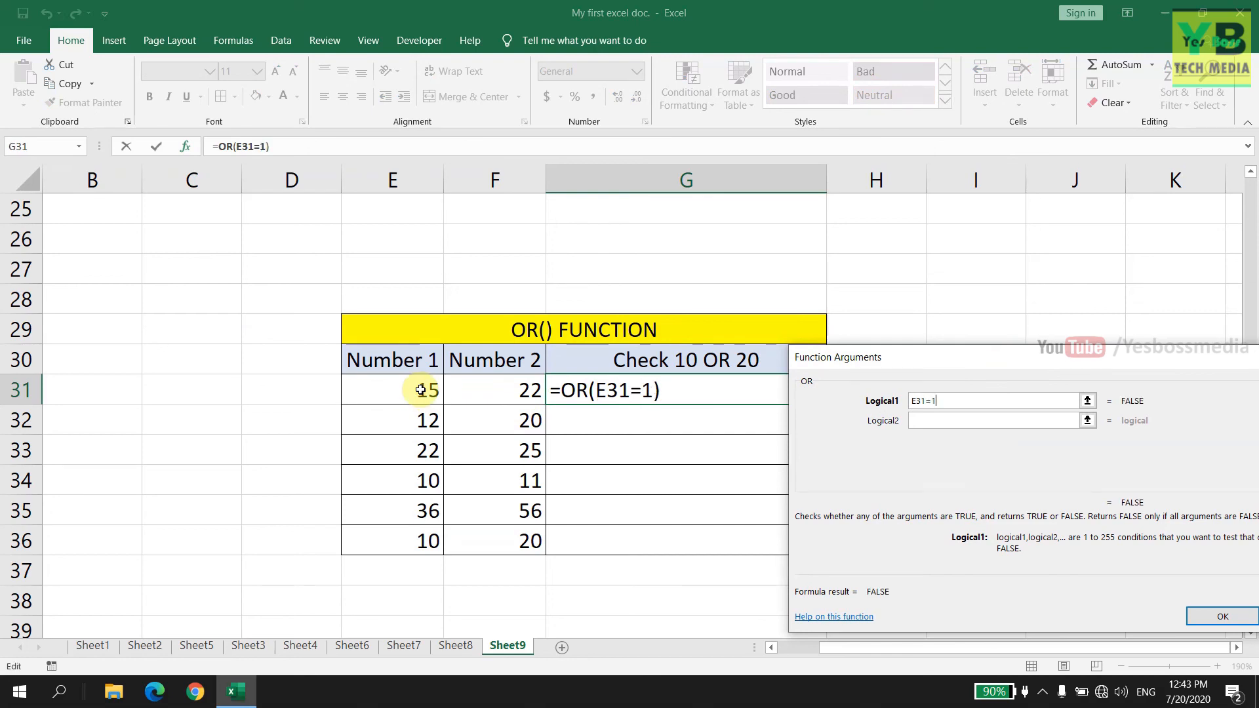
{"action": "type", "text": "0"}
Set the OR function's second logical argument to F31=20 and enter the formula in G31.
{"action": "left_click", "coordinate": [982, 421]}
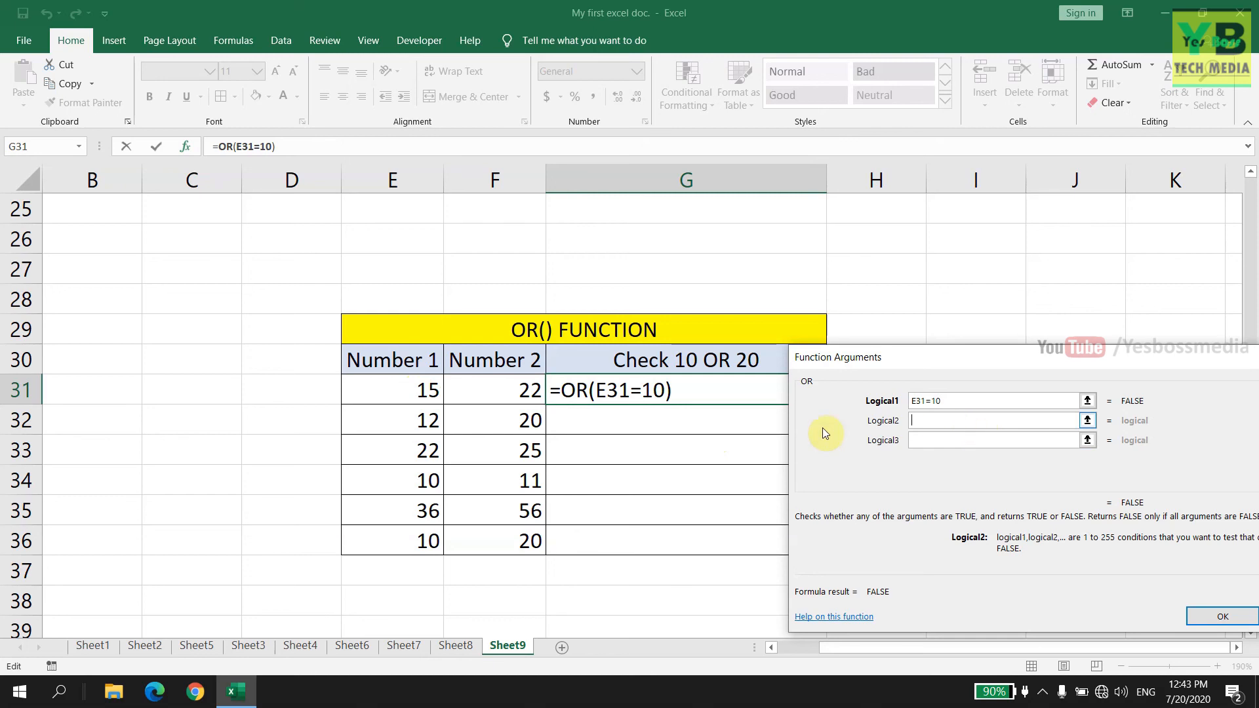
{"action": "left_click", "coordinate": [511, 390]}
{"action": "type", "text": "=20"}
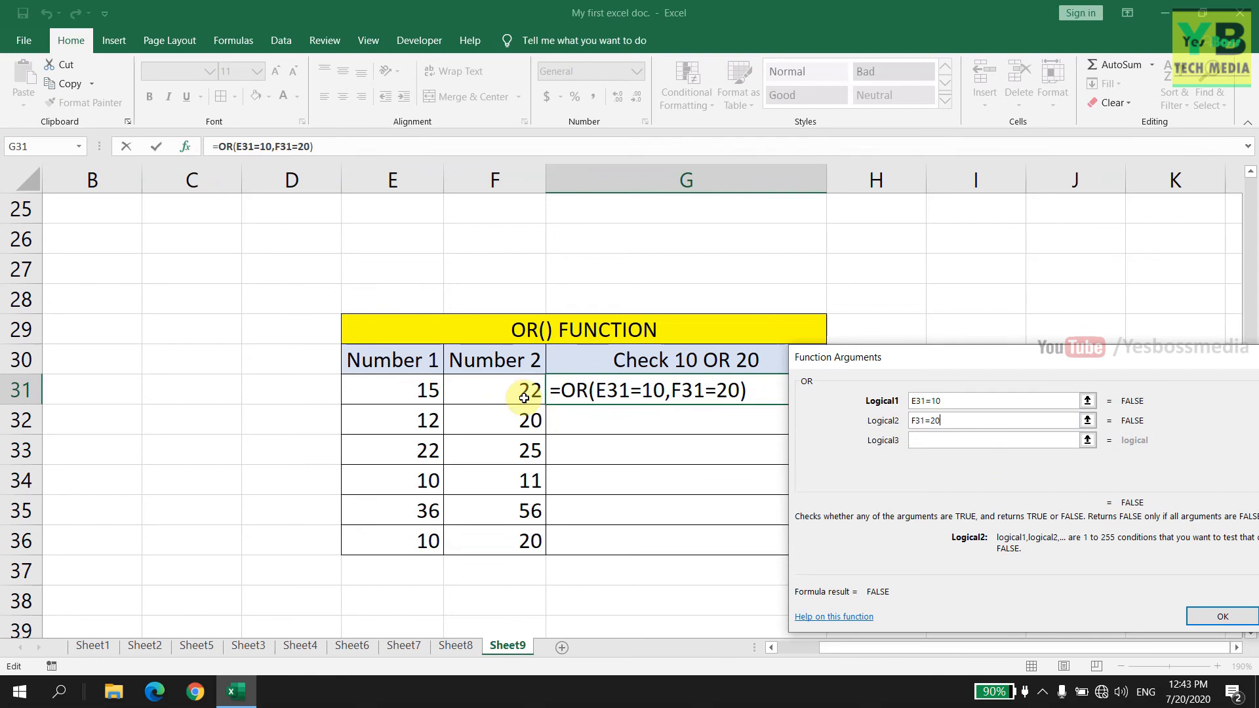
{"action": "left_click_drag", "start_coordinate": [954, 367], "coordinate": [1045, 325]}
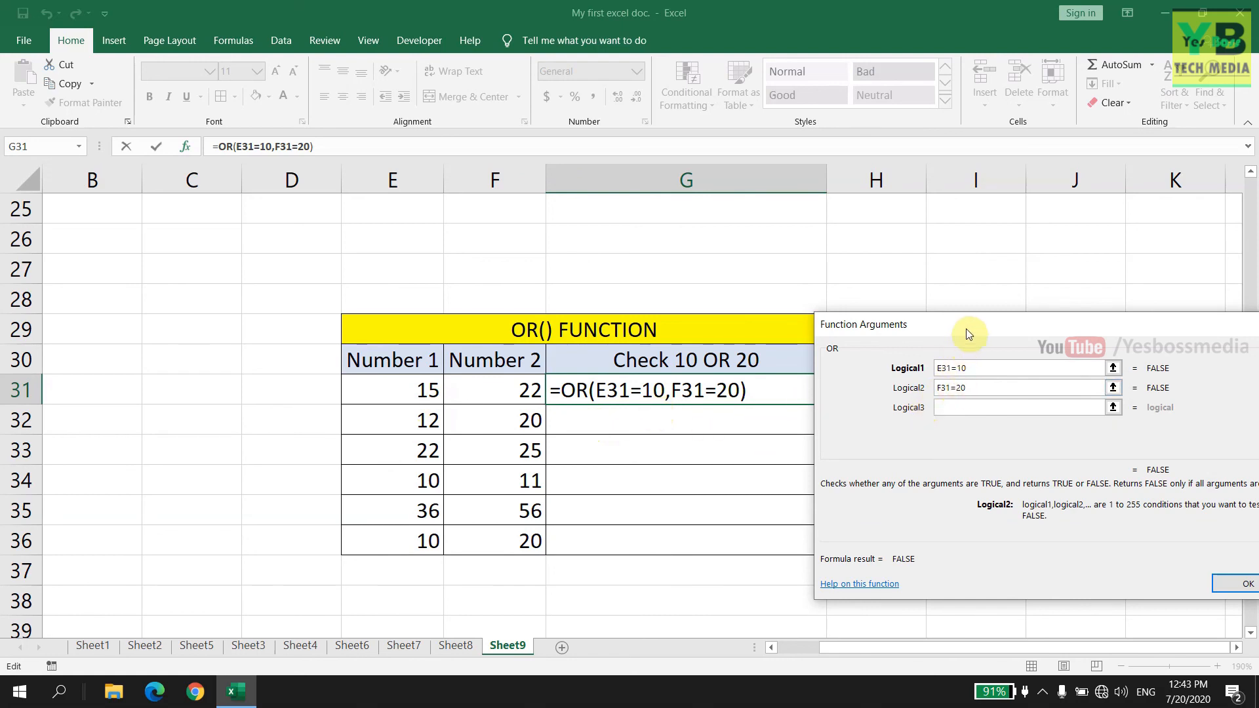
{"action": "left_click_drag", "start_coordinate": [965, 328], "coordinate": [877, 330]}
{"action": "left_click", "coordinate": [1159, 584]}
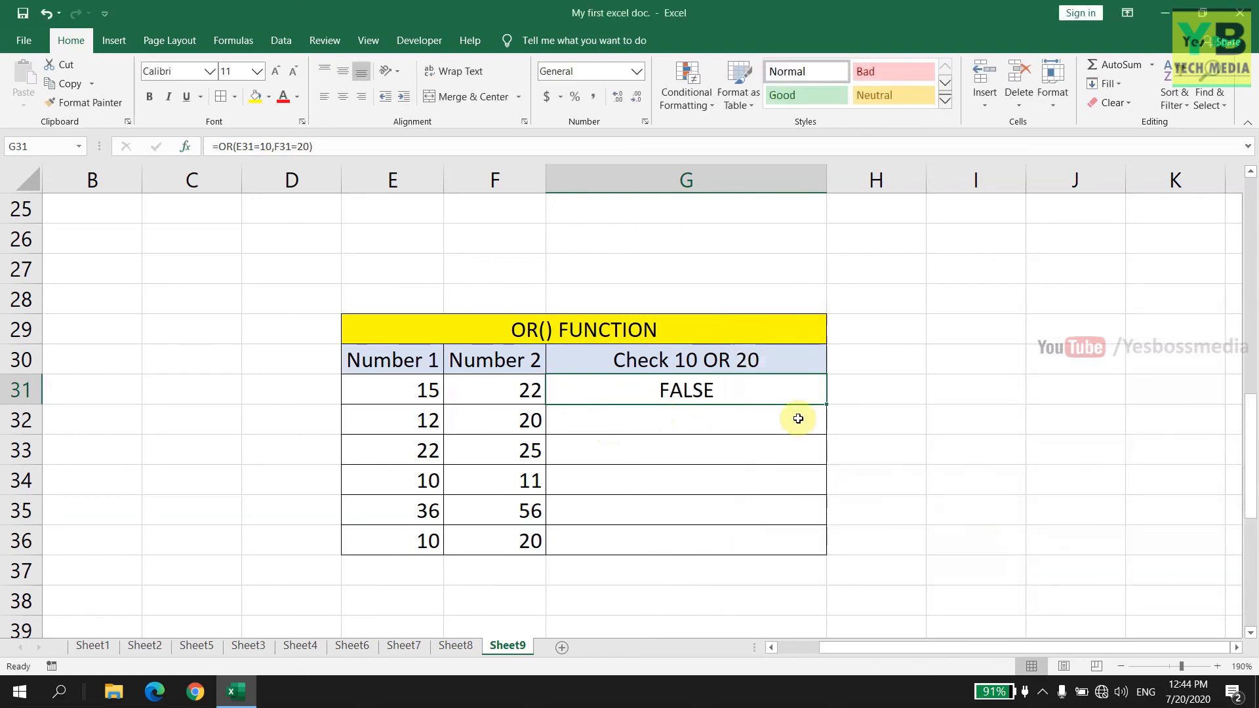
Fill the OR formula from G31 down to G36 and check row 31's result against its two numbers.
{"action": "left_click_drag", "start_coordinate": [827, 408], "coordinate": [836, 554]}
{"action": "left_click", "coordinate": [424, 395]}
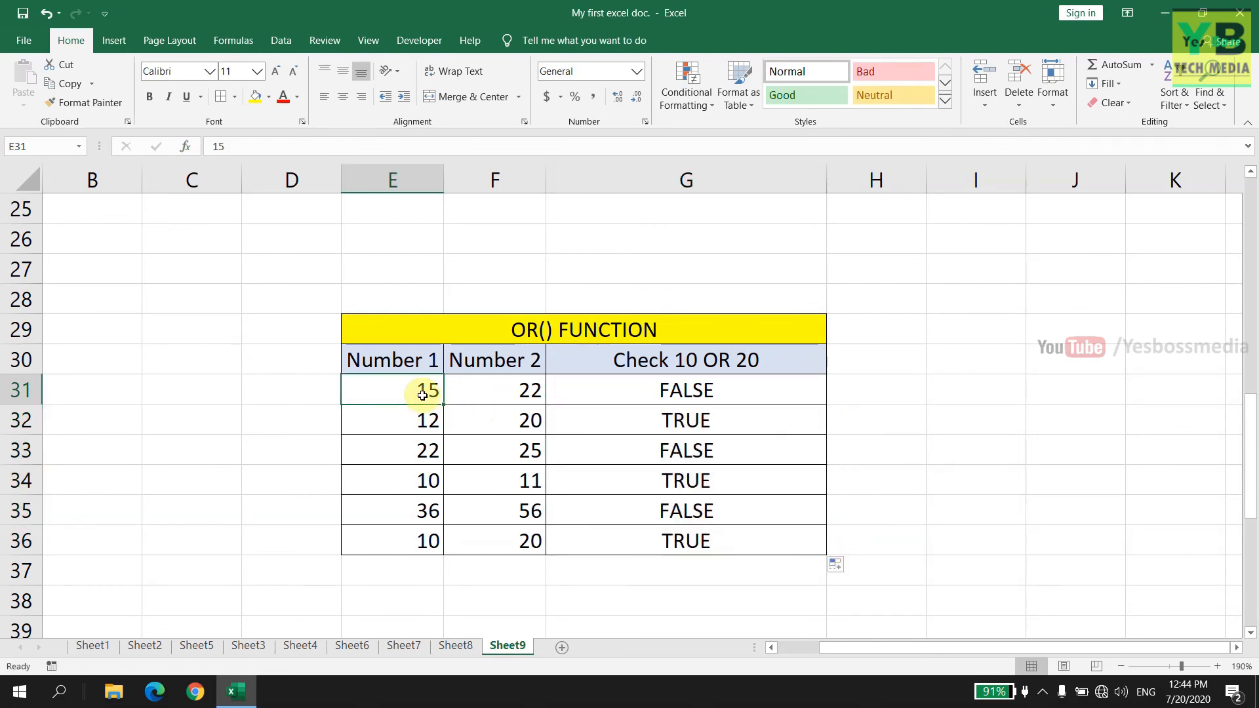
{"action": "left_click", "coordinate": [500, 392]}
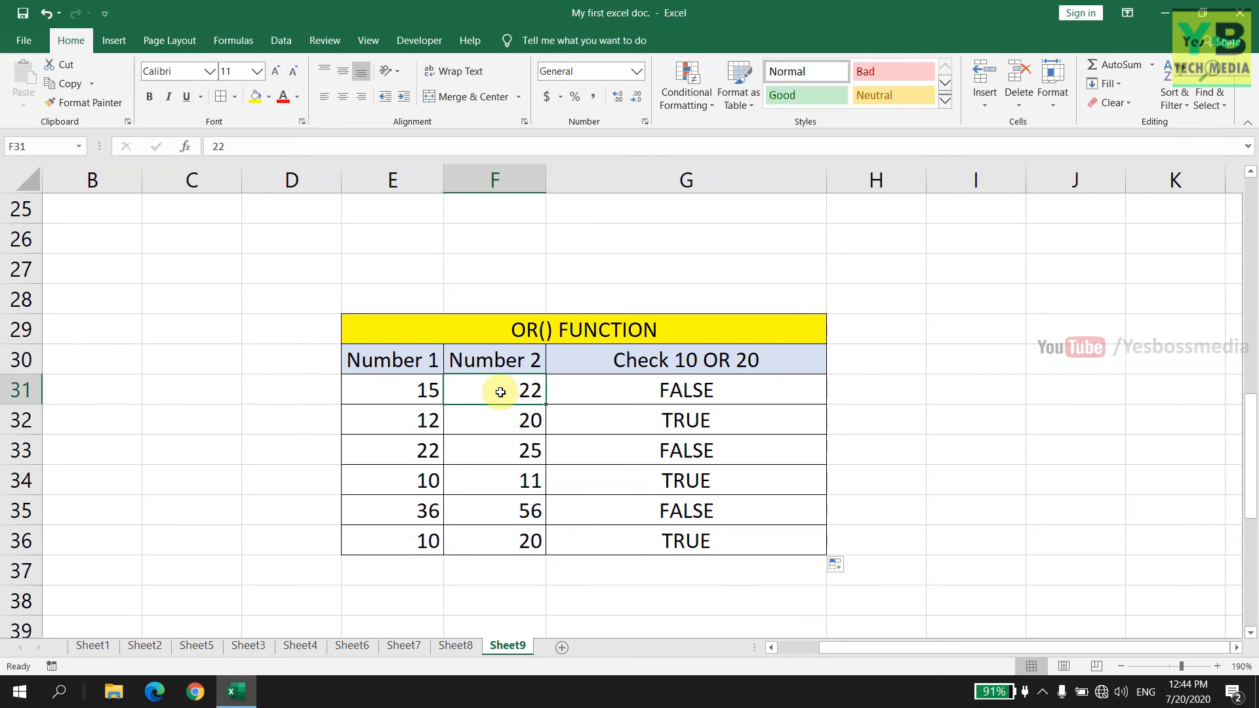
{"action": "left_click", "coordinate": [630, 389]}
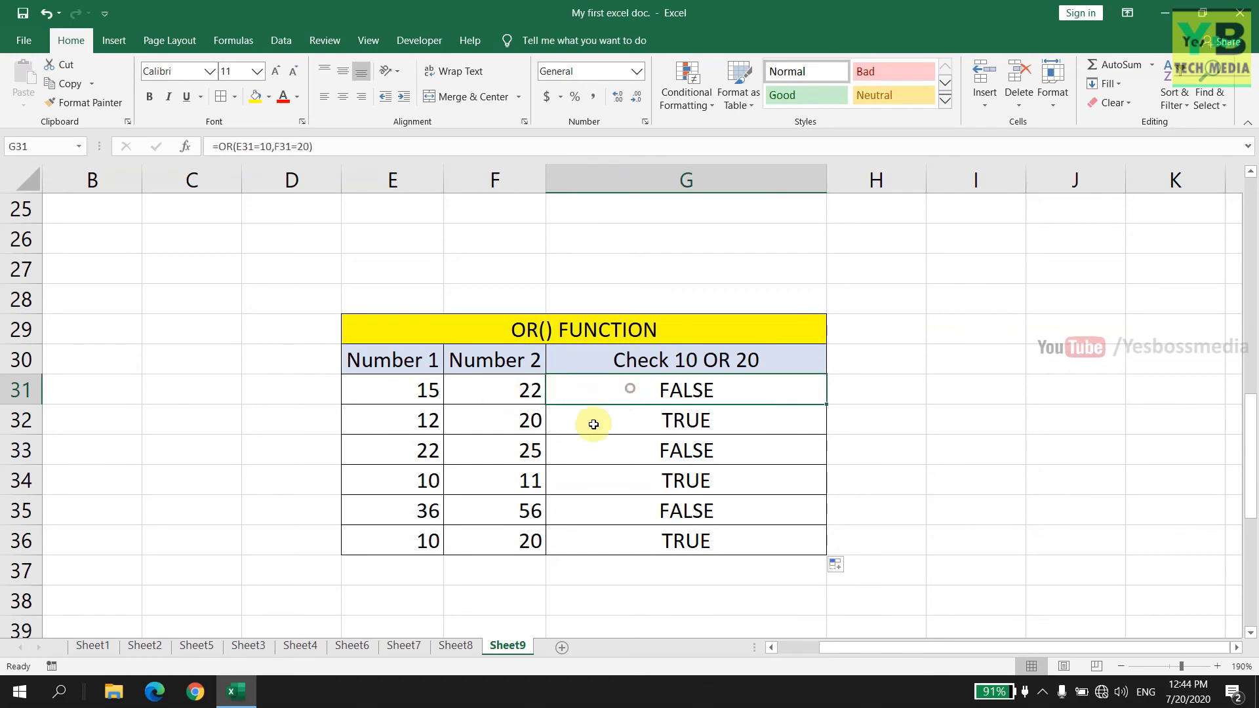
Compare the OR results in G32 to G34 with the Number 1 and Number 2 values in the same rows.
{"action": "left_click", "coordinate": [667, 419]}
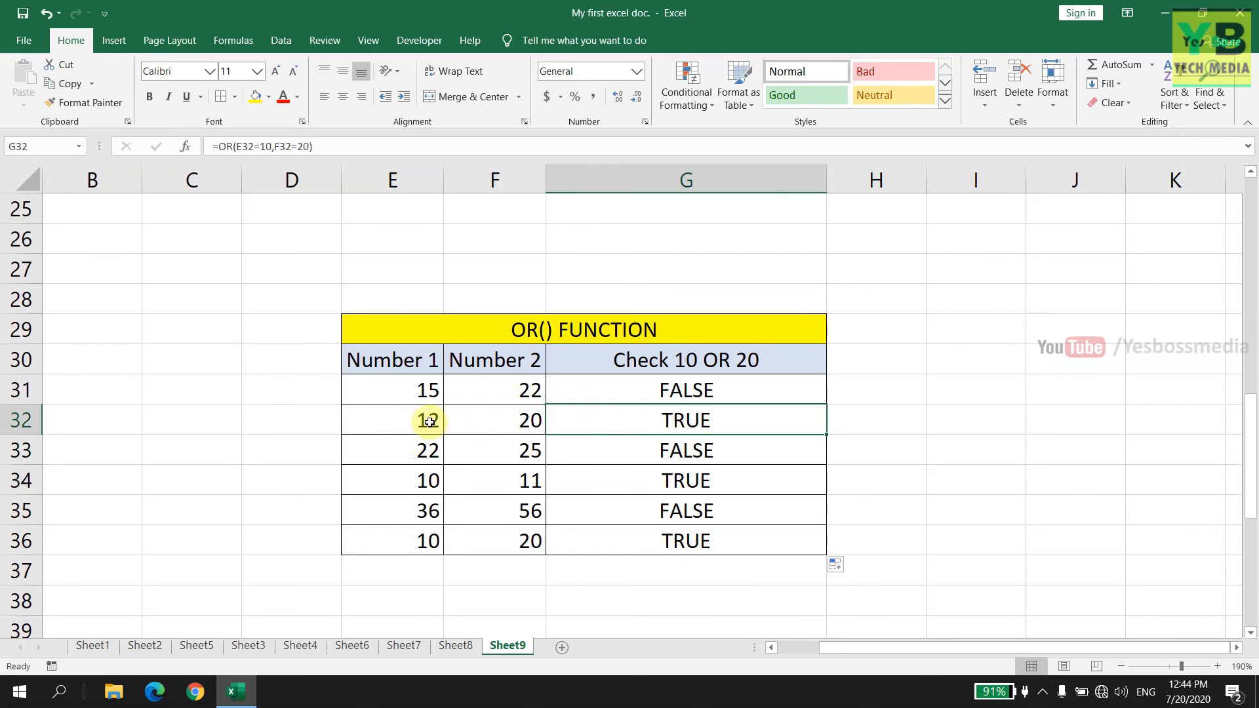
{"action": "left_click", "coordinate": [423, 420]}
{"action": "left_click", "coordinate": [502, 423]}
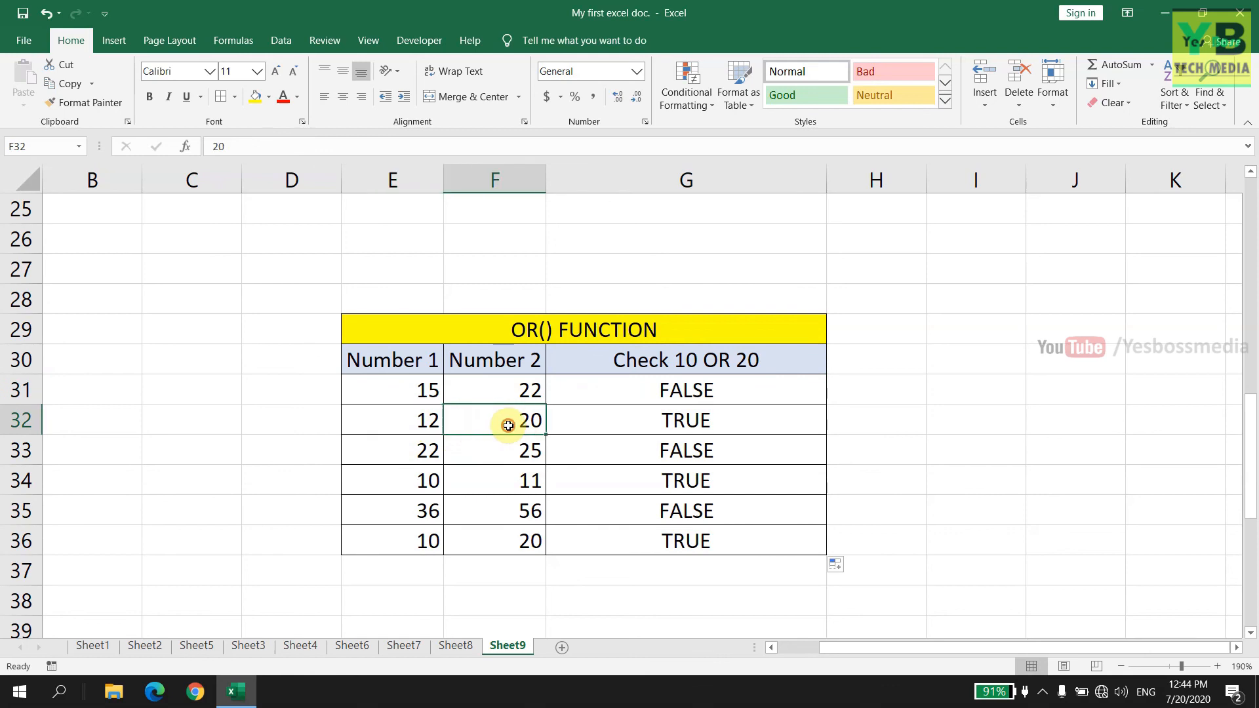
{"action": "left_click", "coordinate": [690, 420]}
{"action": "left_click", "coordinate": [434, 452]}
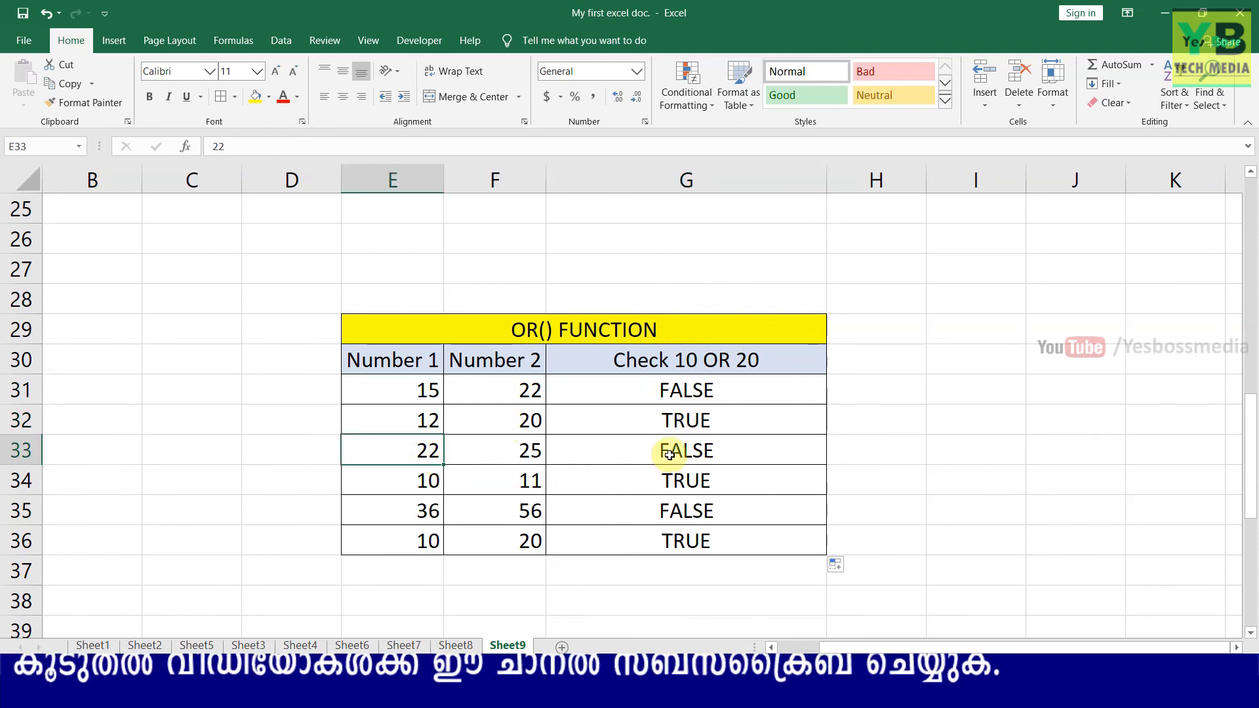
{"action": "left_click", "coordinate": [644, 481]}
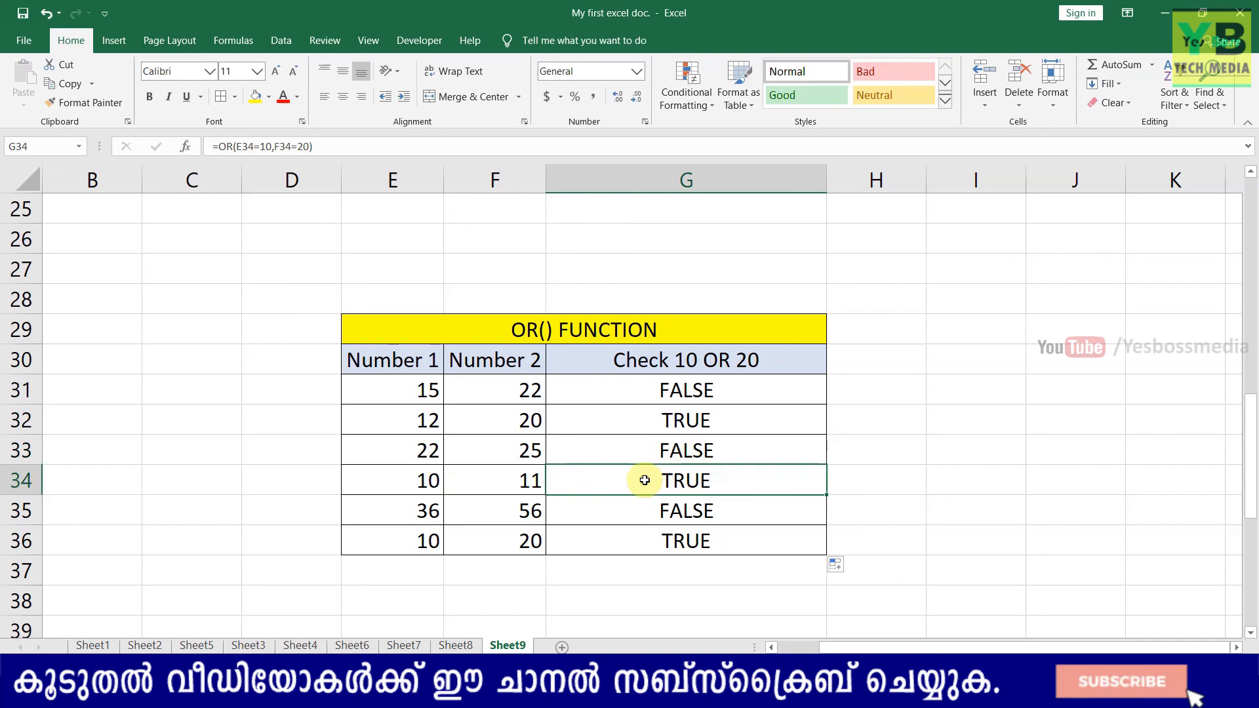
{"action": "left_click", "coordinate": [421, 479]}
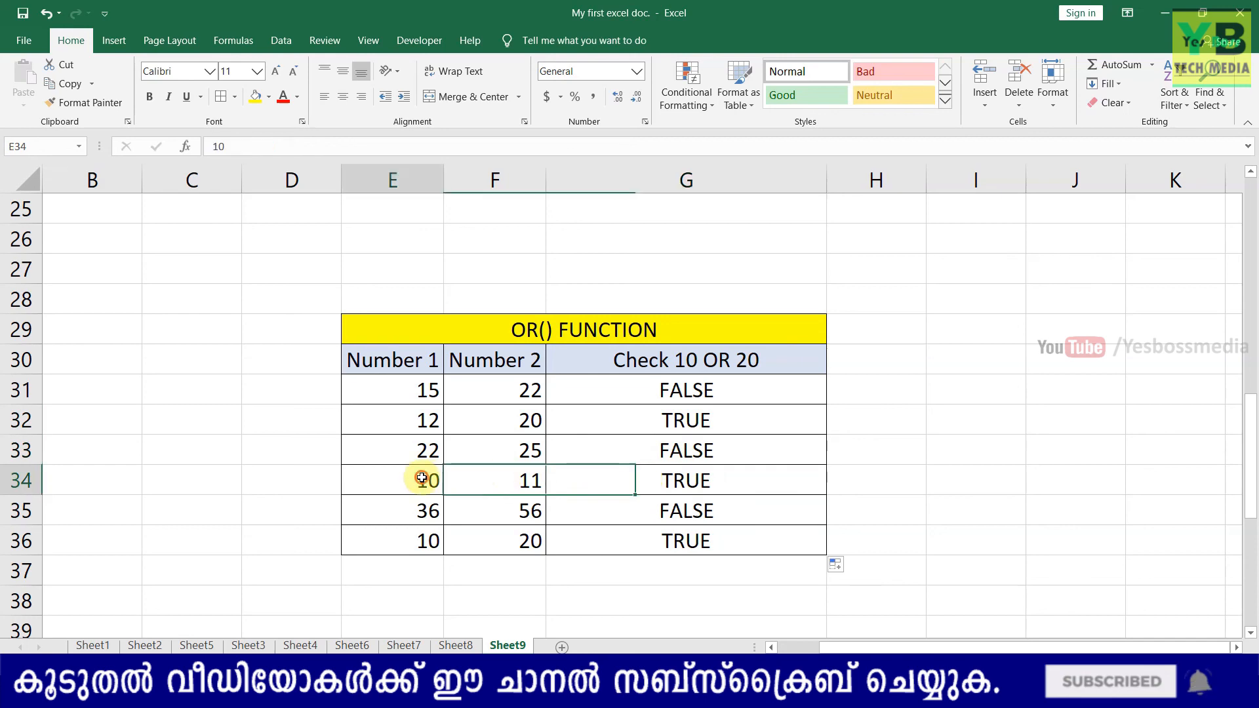
{"action": "left_click", "coordinate": [528, 479]}
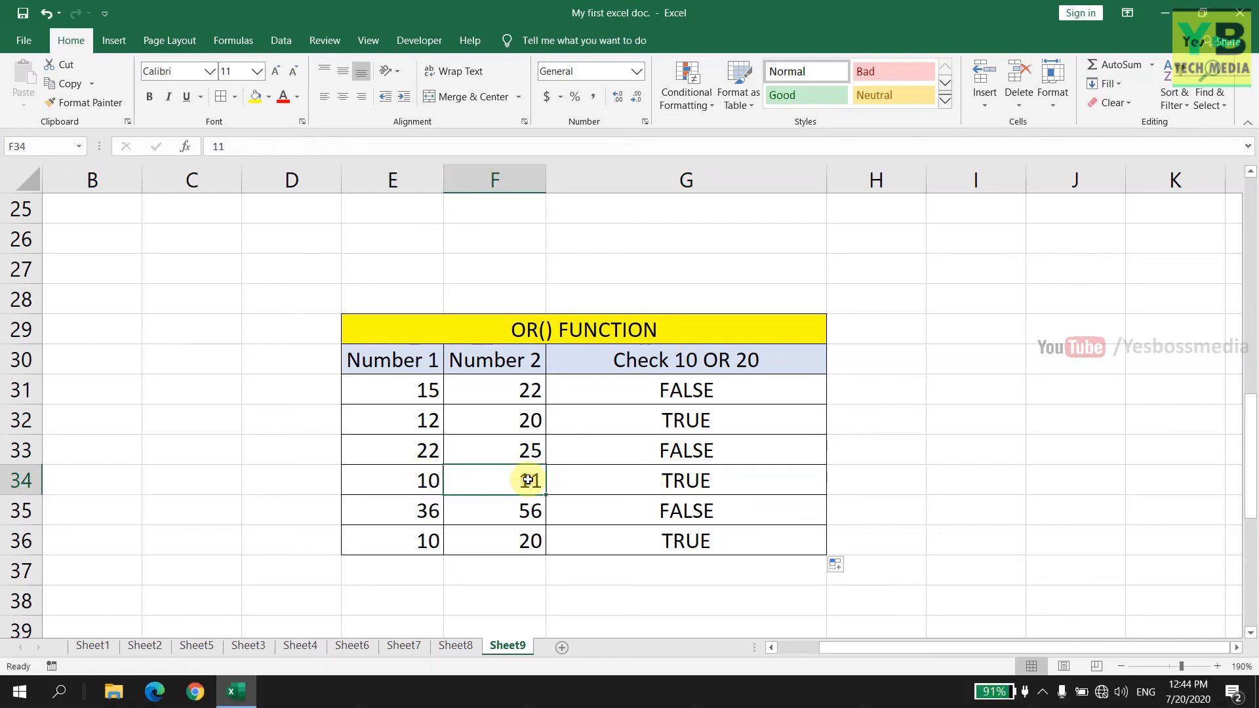
{"action": "left_click", "coordinate": [678, 480]}
Check the numbers in rows 35 and 36 of the OR table against their results.
{"action": "scroll", "coordinate": [790, 472], "scroll_direction": "down", "scroll_amount": 1}
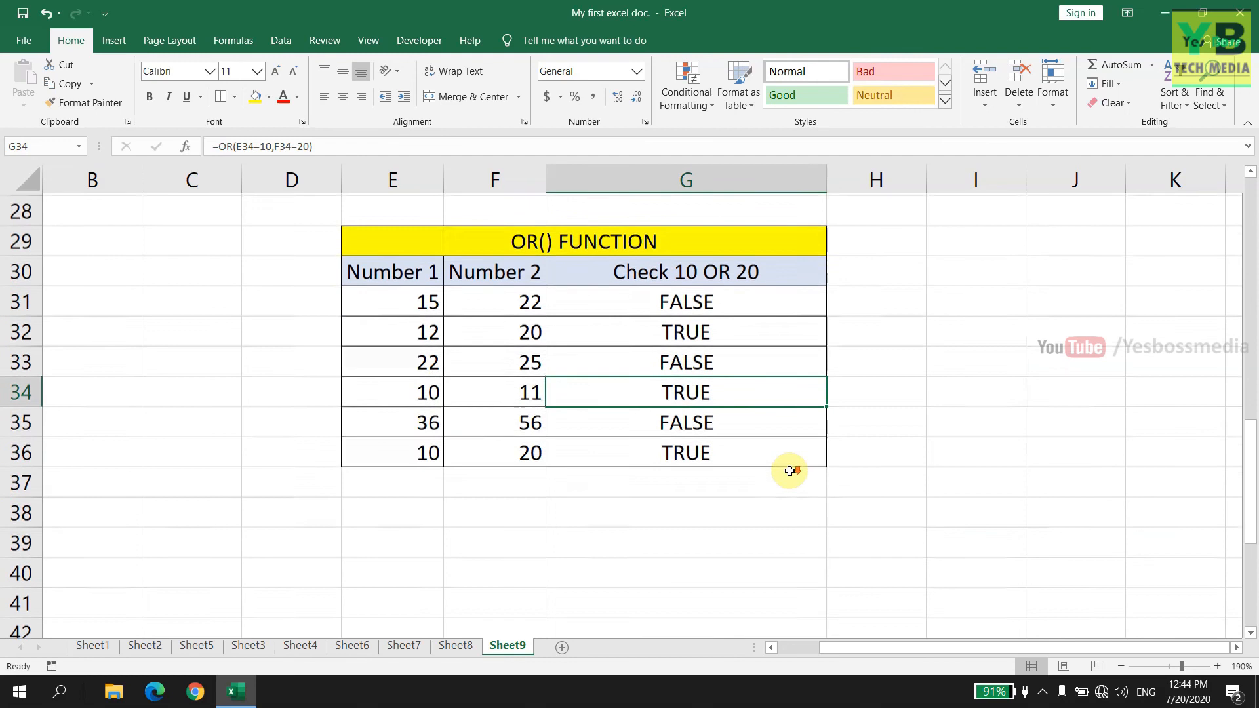
{"action": "left_click", "coordinate": [432, 422]}
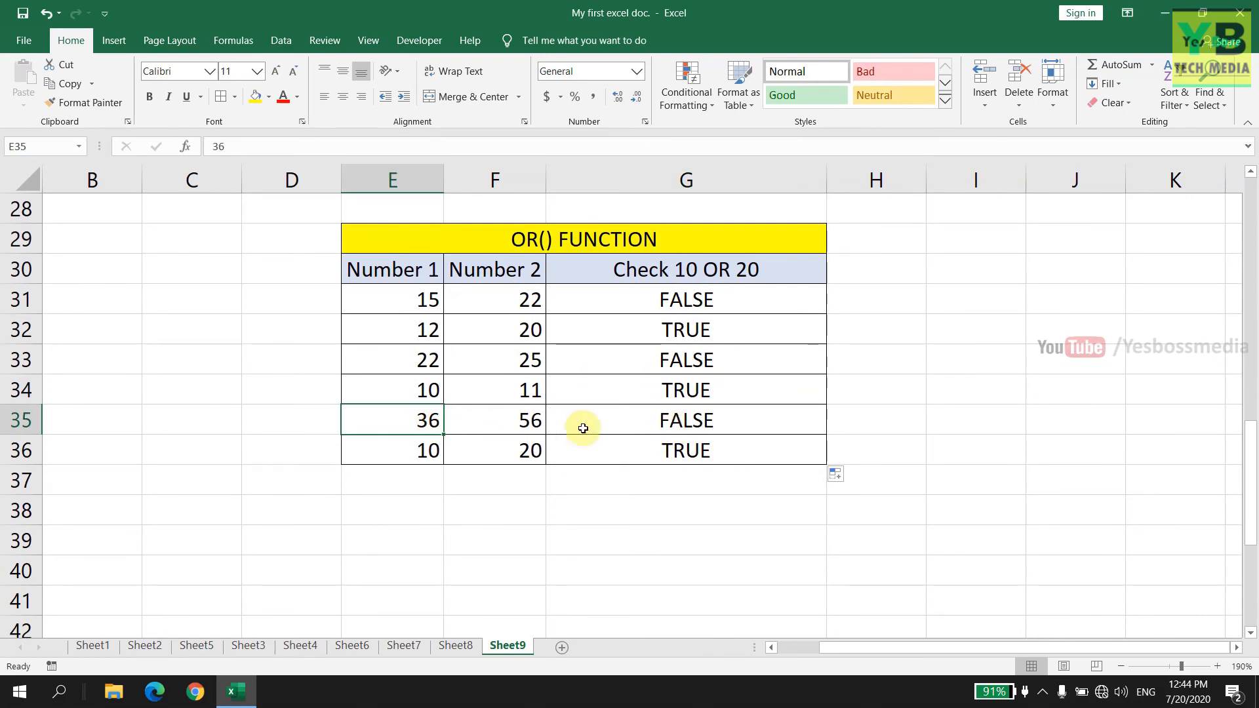
{"action": "left_click", "coordinate": [457, 503]}
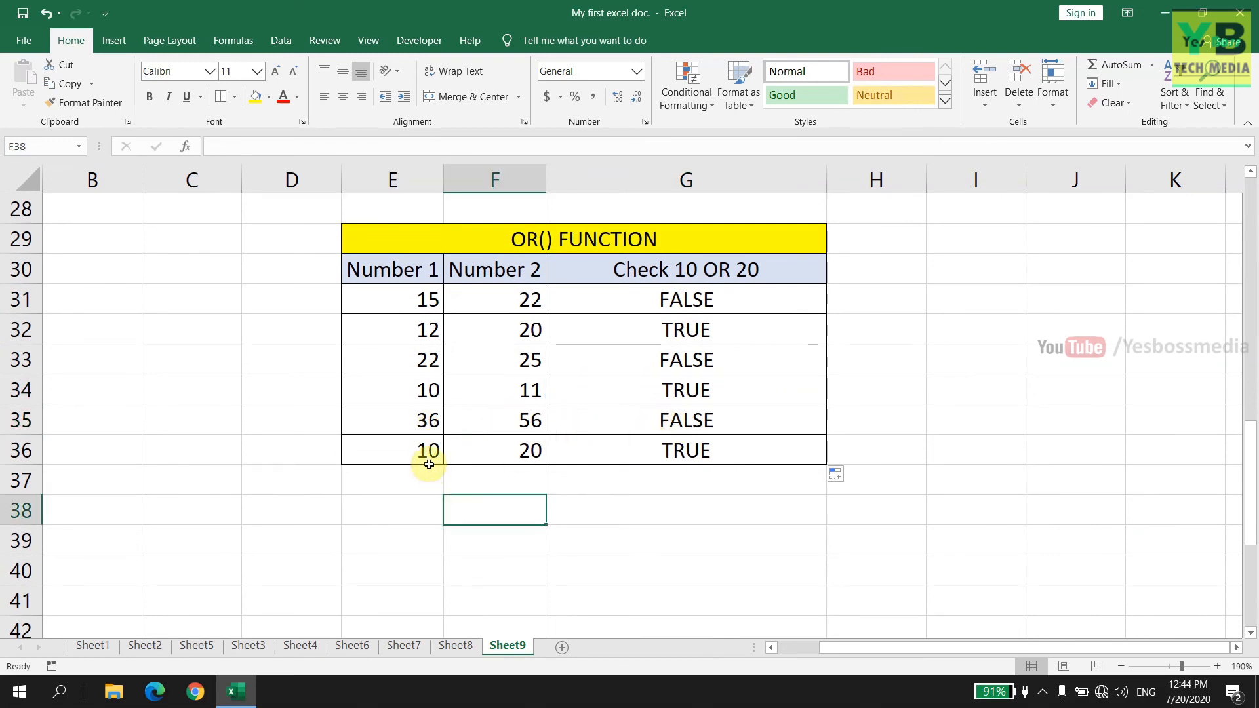
{"action": "left_click", "coordinate": [424, 455]}
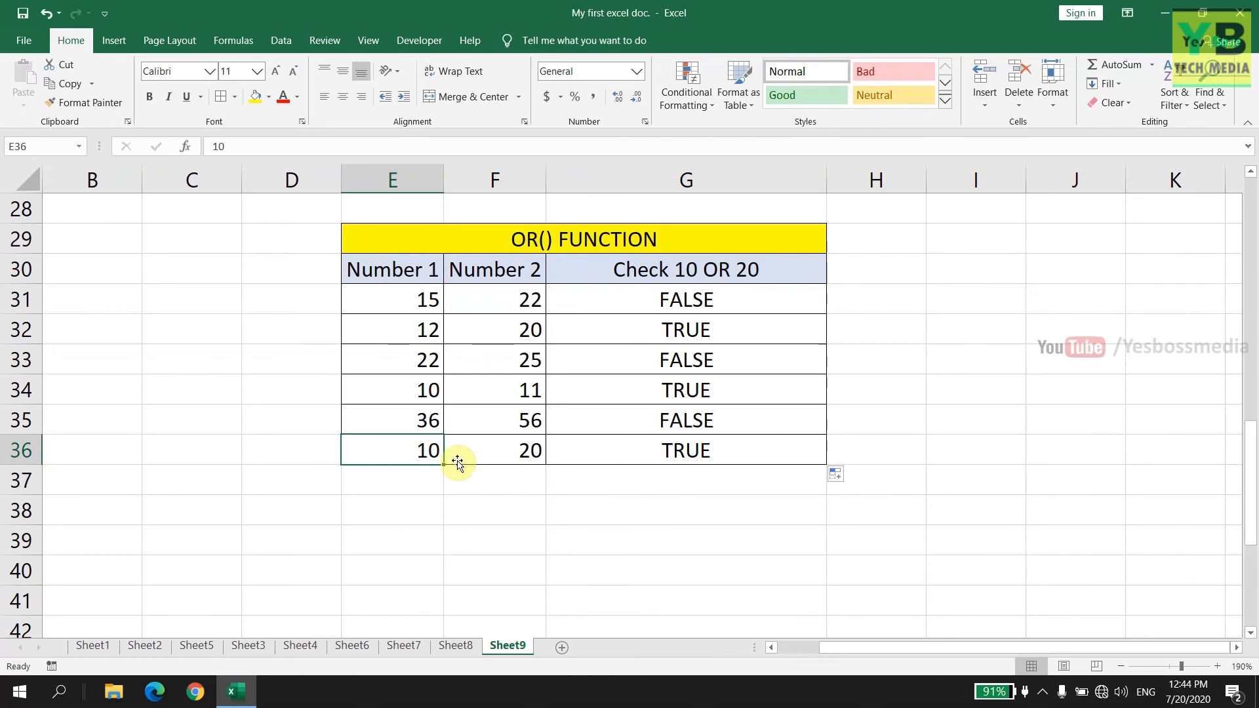
{"action": "left_click", "coordinate": [487, 451]}
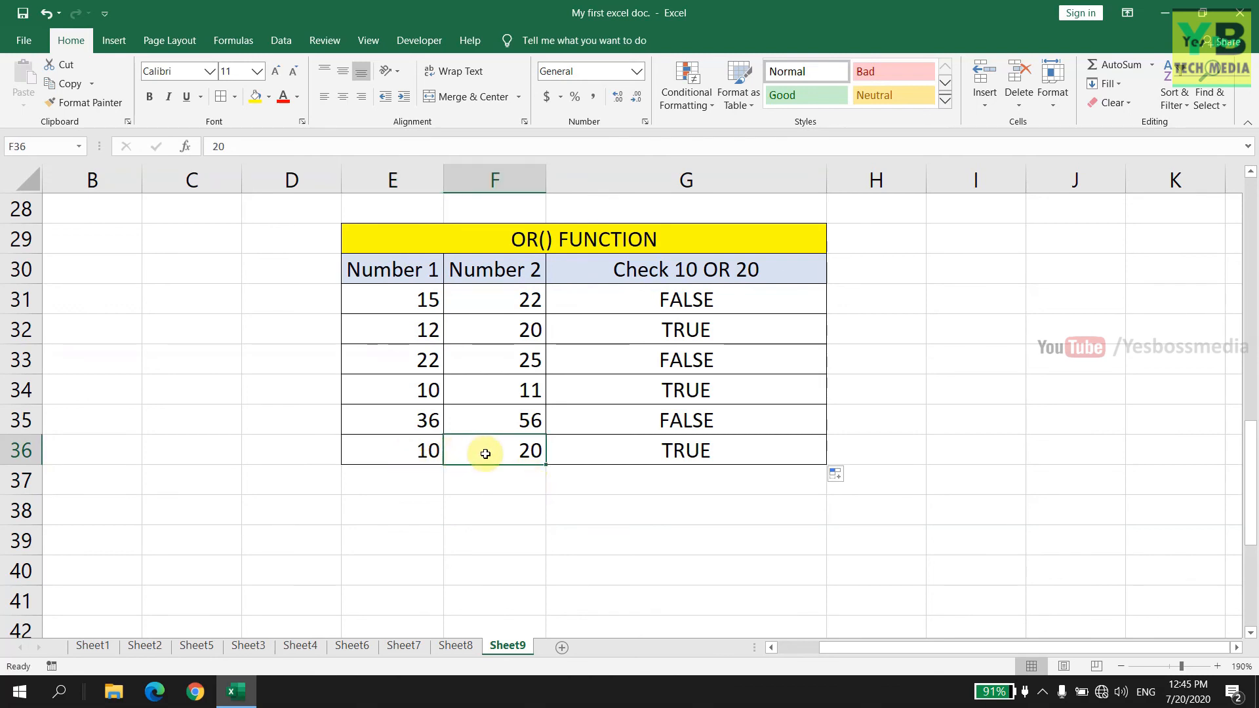
Review the OR results in G36, G35 and G31 against the numbers in their rows.
{"action": "left_click", "coordinate": [683, 450]}
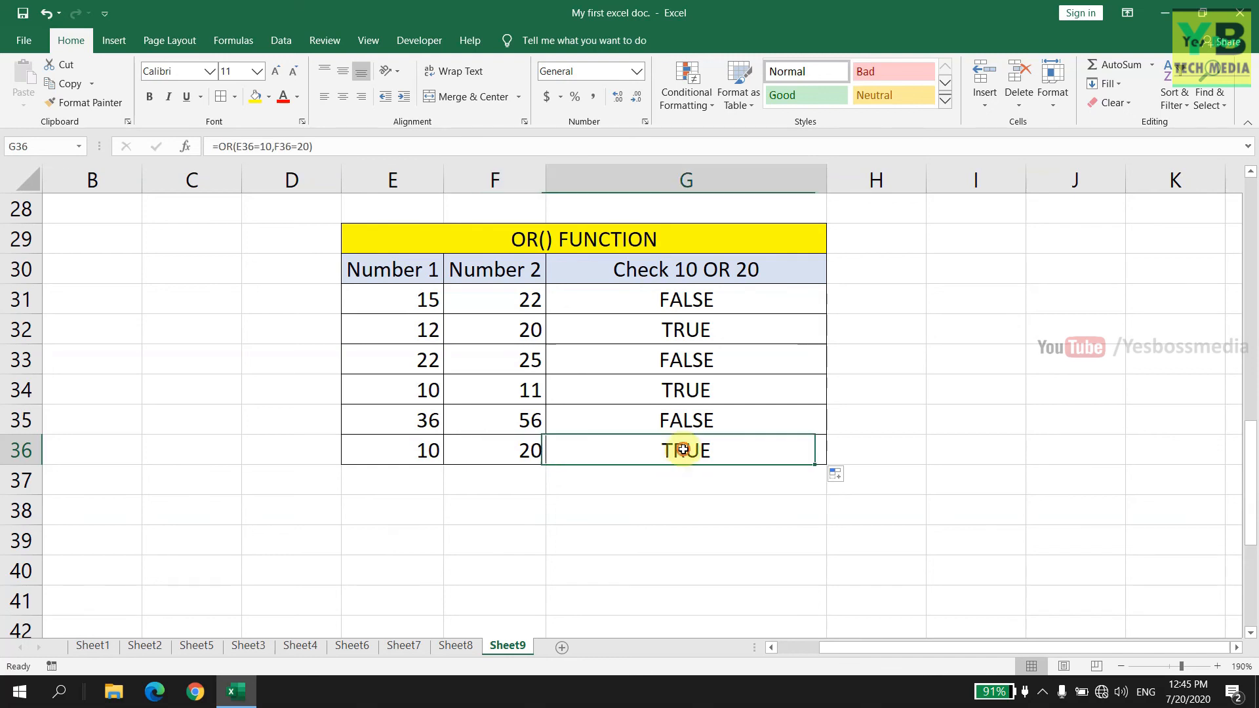
{"action": "left_click", "coordinate": [711, 483]}
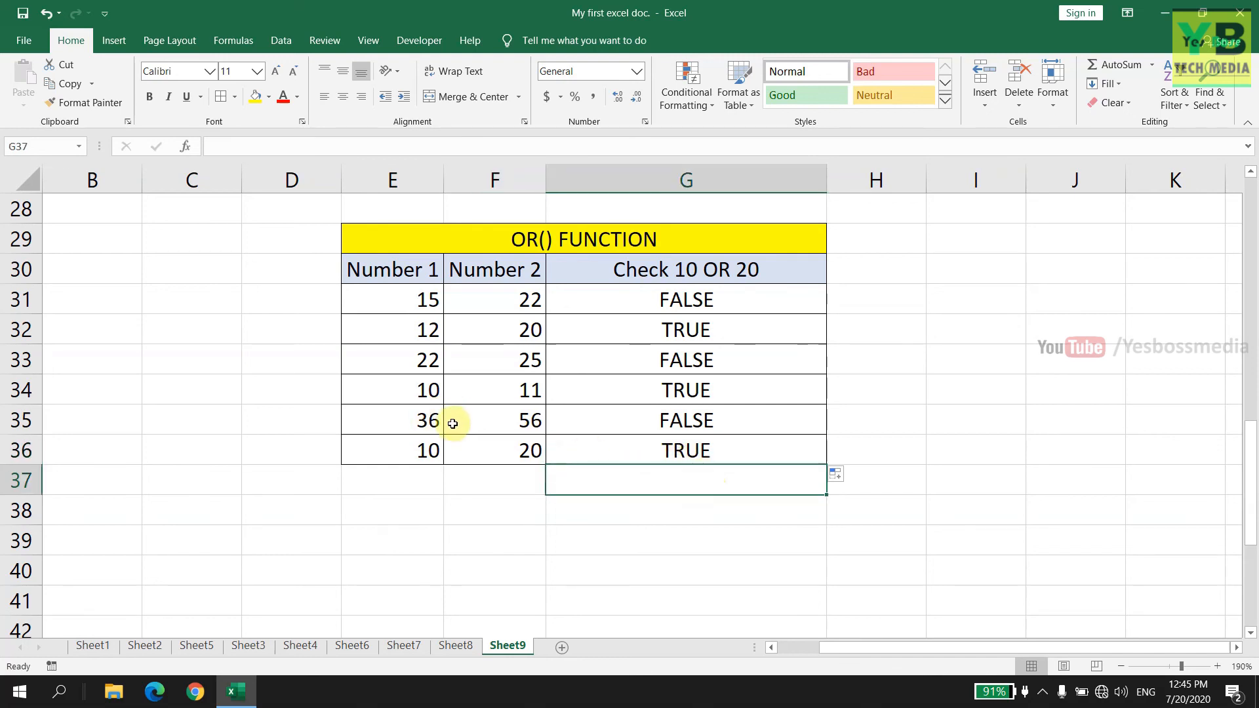
{"action": "left_click", "coordinate": [639, 421]}
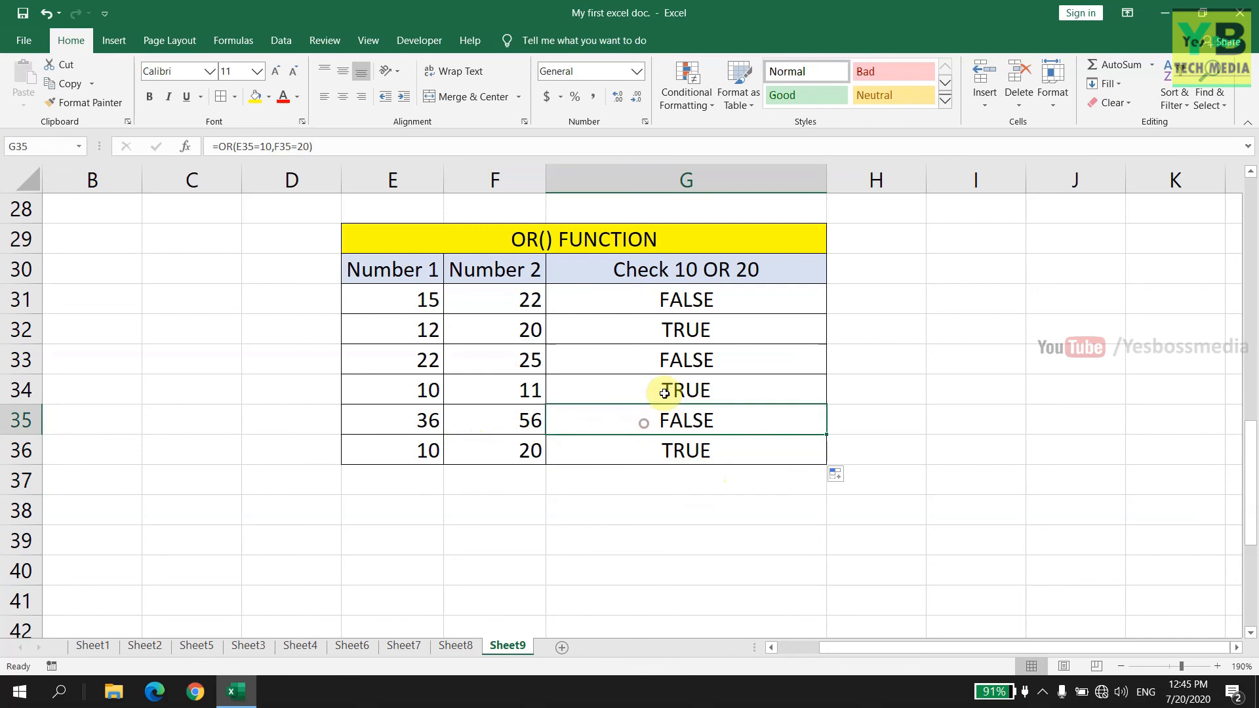
{"action": "left_click", "coordinate": [686, 304]}
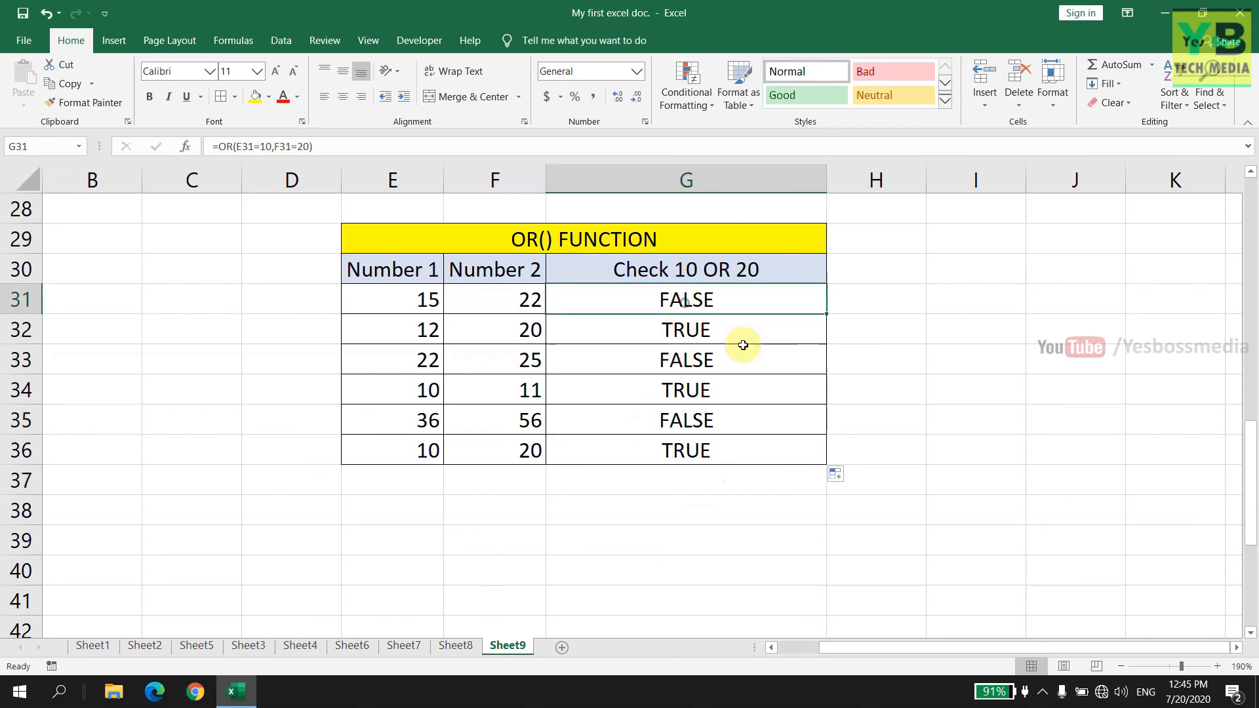
{"action": "left_click", "coordinate": [896, 383]}
Find the XOR function and insert it in G45, the first result cell of the XOR table.
{"action": "scroll", "coordinate": [752, 539], "scroll_direction": "down", "scroll_amount": 4}
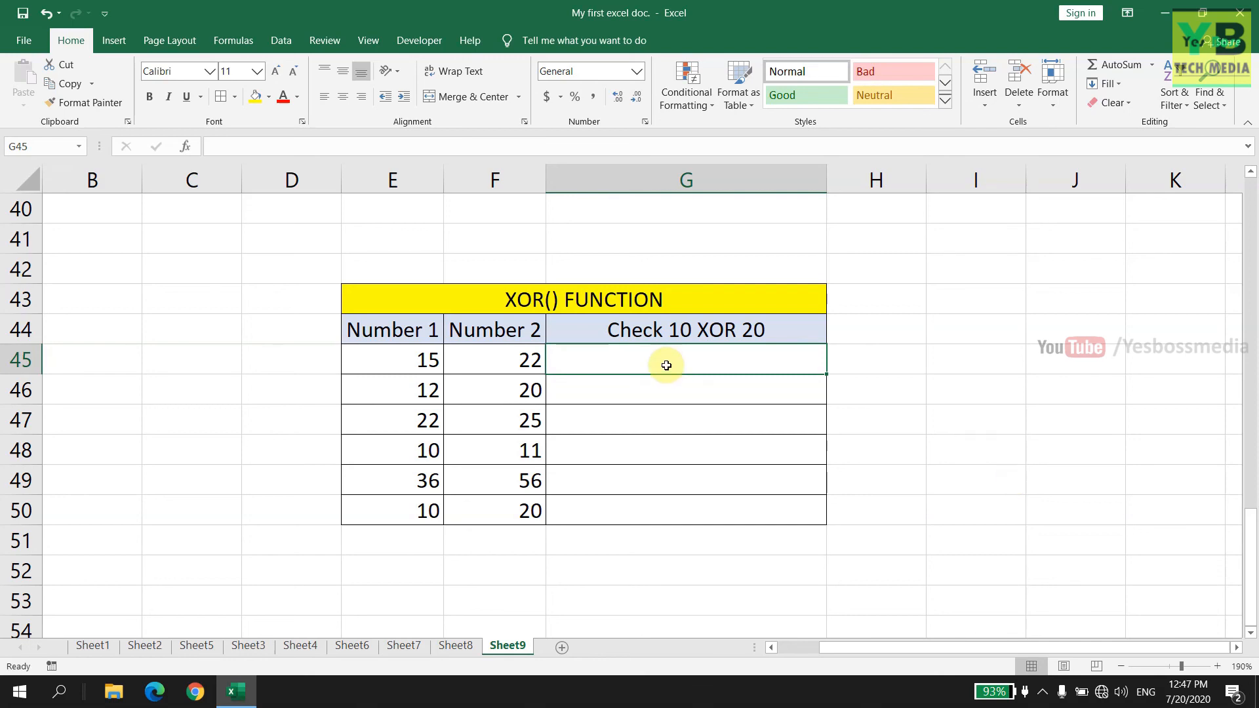
{"action": "left_click", "coordinate": [187, 147]}
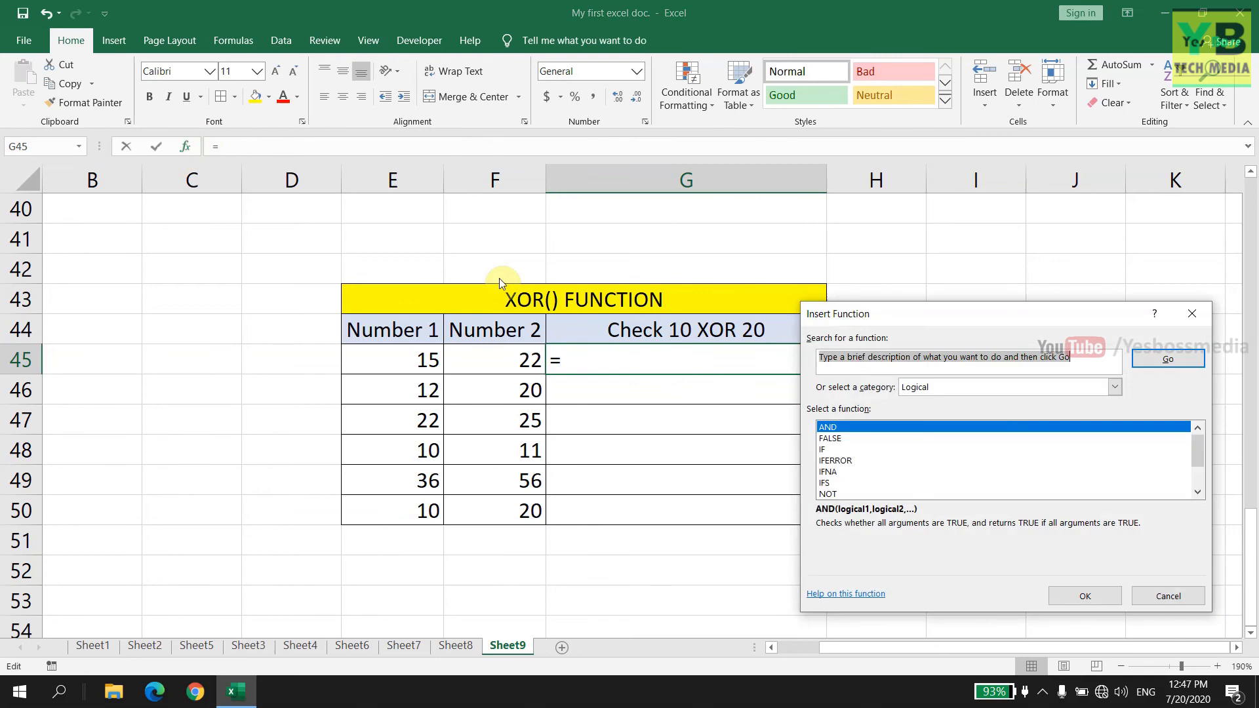
{"action": "type", "text": "XOR"}
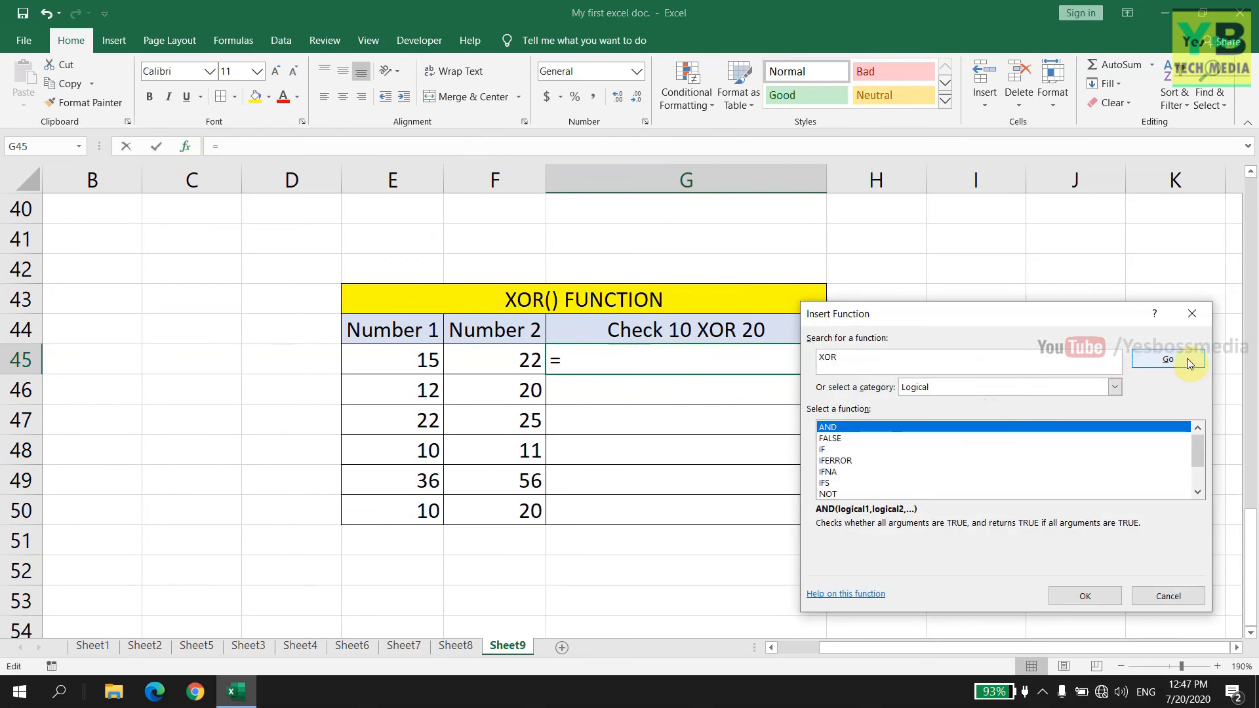
{"action": "left_click", "coordinate": [1186, 358]}
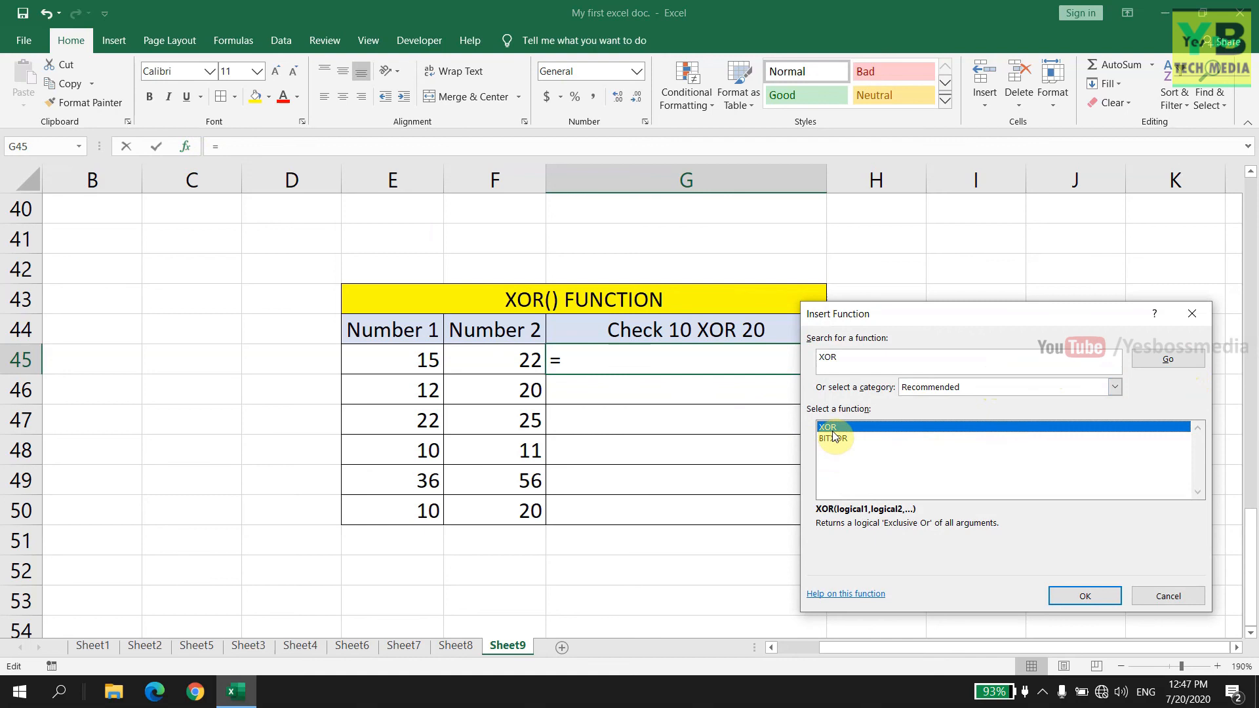
{"action": "left_click", "coordinate": [1081, 597]}
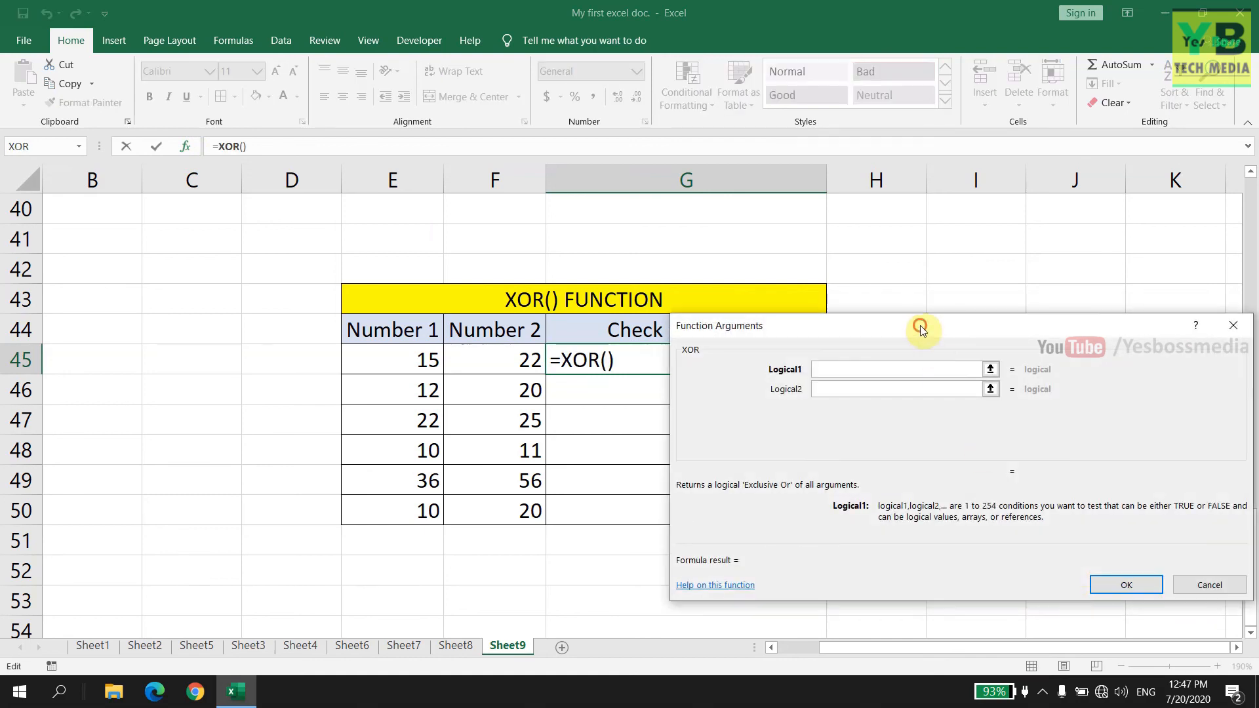
Set the XOR function's logical arguments to E45=10 and F45=20 and enter the formula in G45.
{"action": "left_click_drag", "start_coordinate": [916, 326], "coordinate": [943, 391]}
{"action": "left_click", "coordinate": [427, 360]}
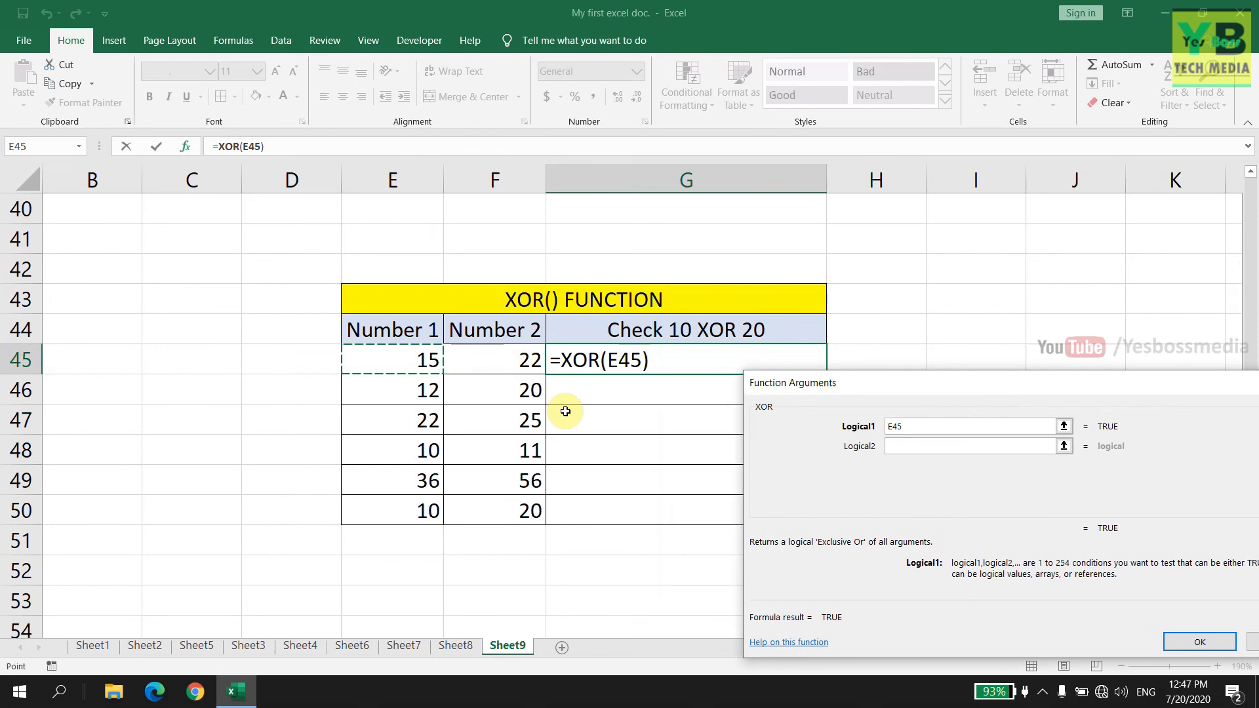
{"action": "type", "text": "=10"}
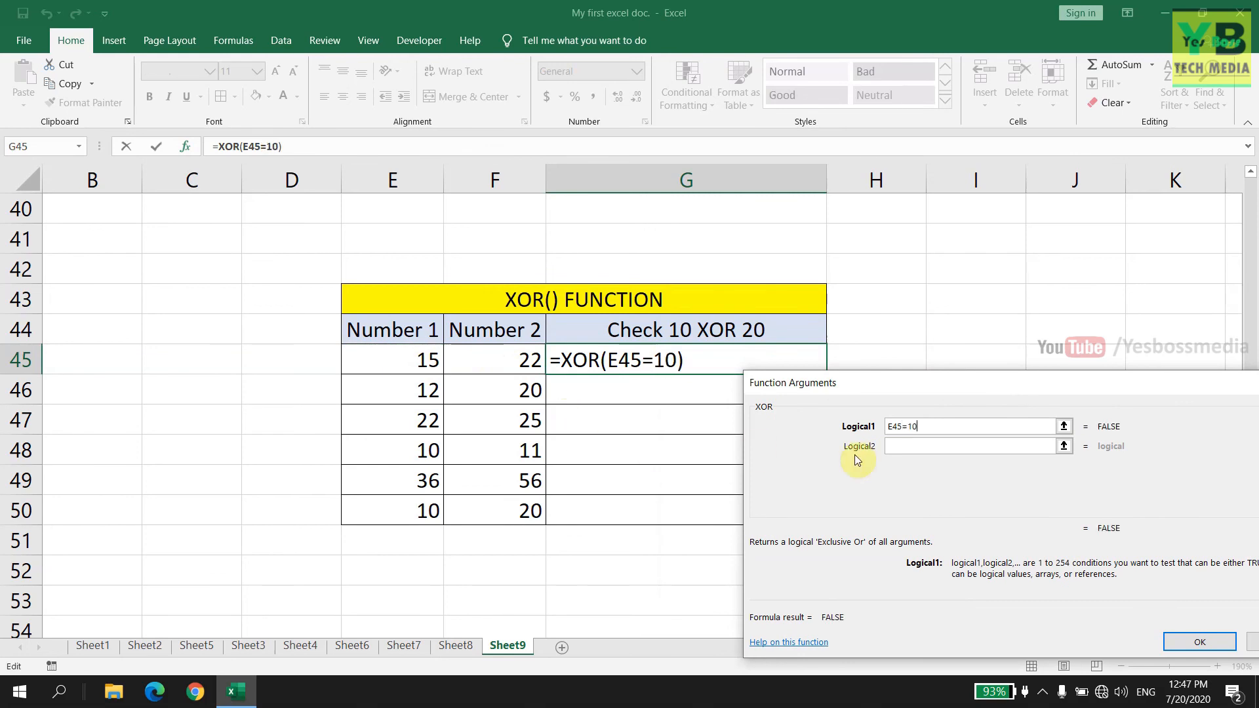
{"action": "left_click", "coordinate": [899, 446]}
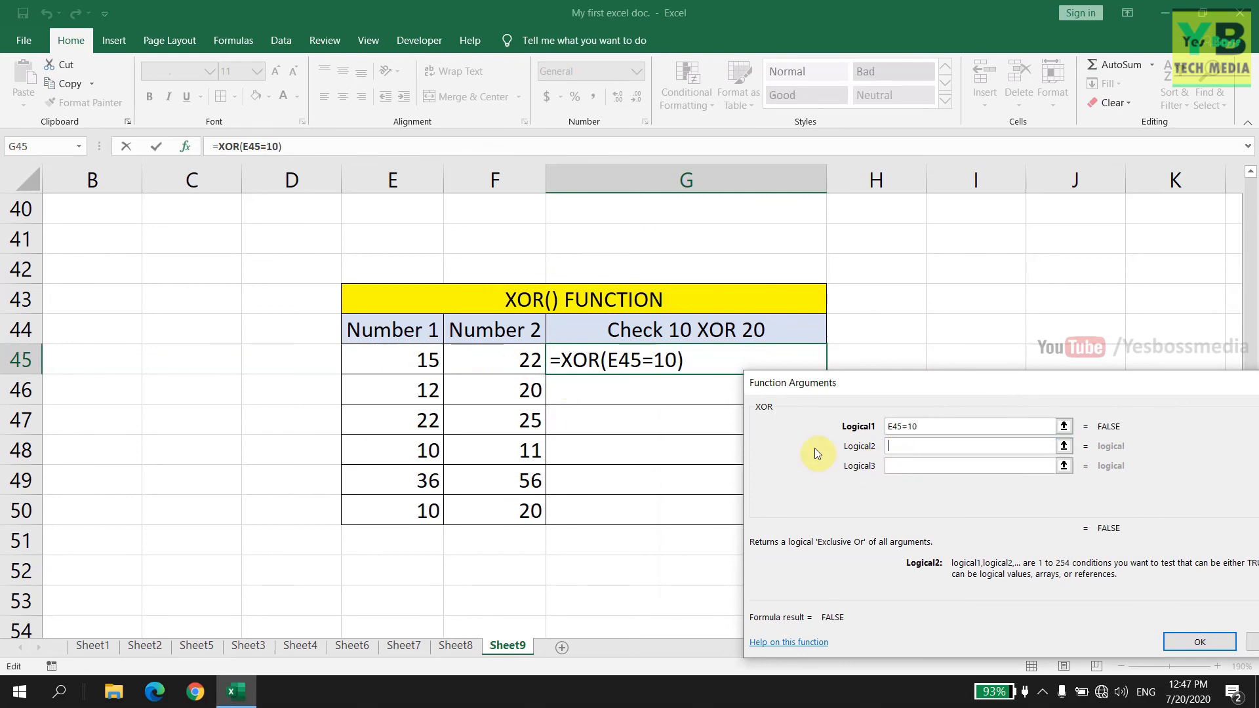
{"action": "left_click", "coordinate": [503, 363]}
{"action": "type", "text": "="}
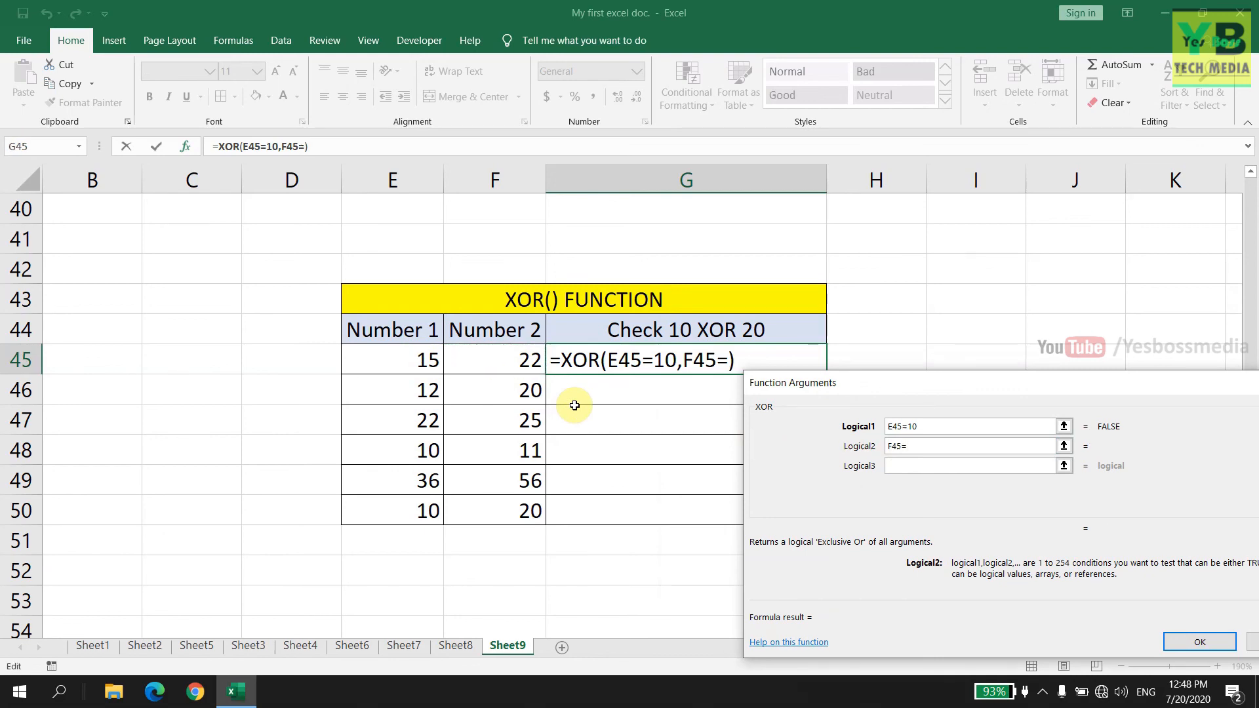
{"action": "type", "text": "20"}
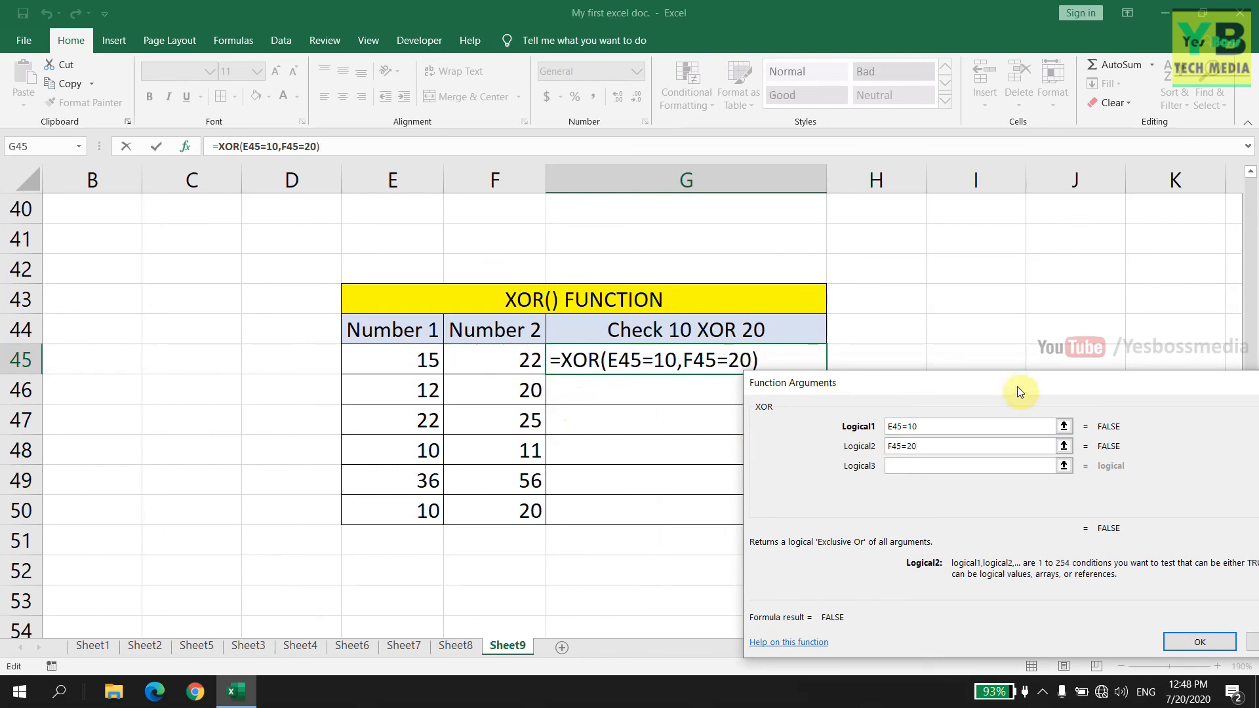
{"action": "left_click_drag", "start_coordinate": [1020, 381], "coordinate": [986, 323]}
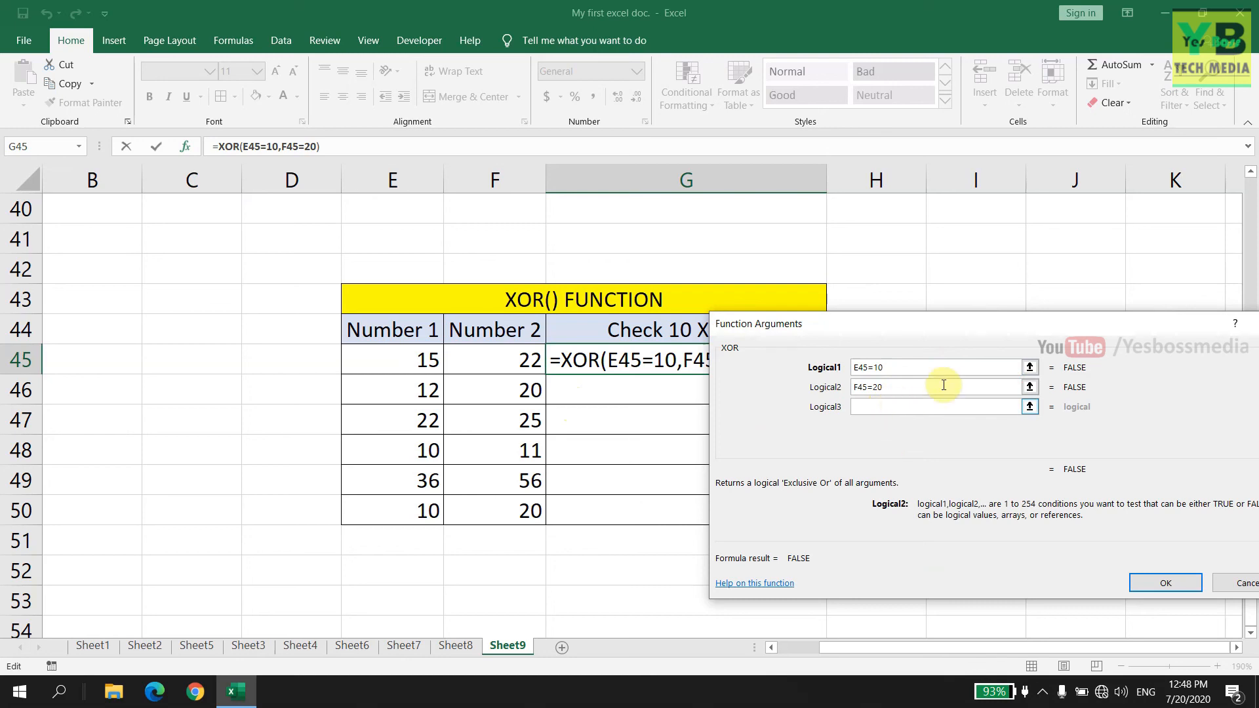
{"action": "left_click_drag", "start_coordinate": [1007, 328], "coordinate": [936, 310]}
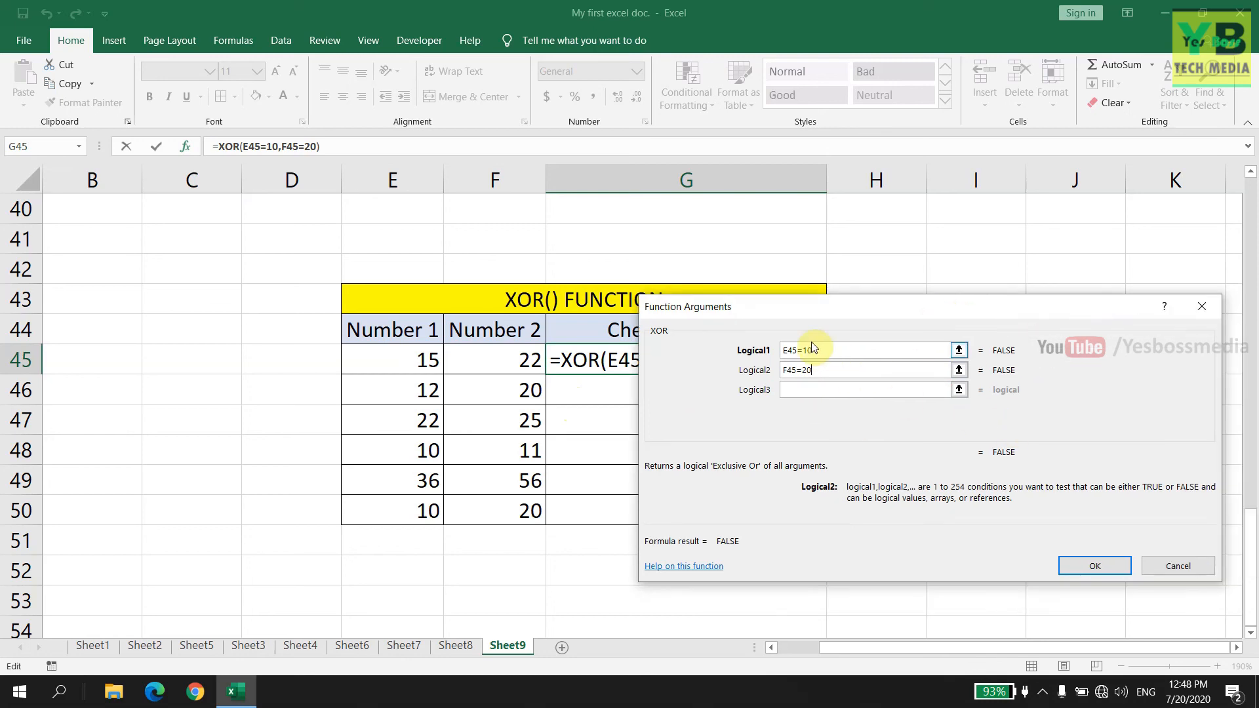
{"action": "left_click", "coordinate": [1093, 568]}
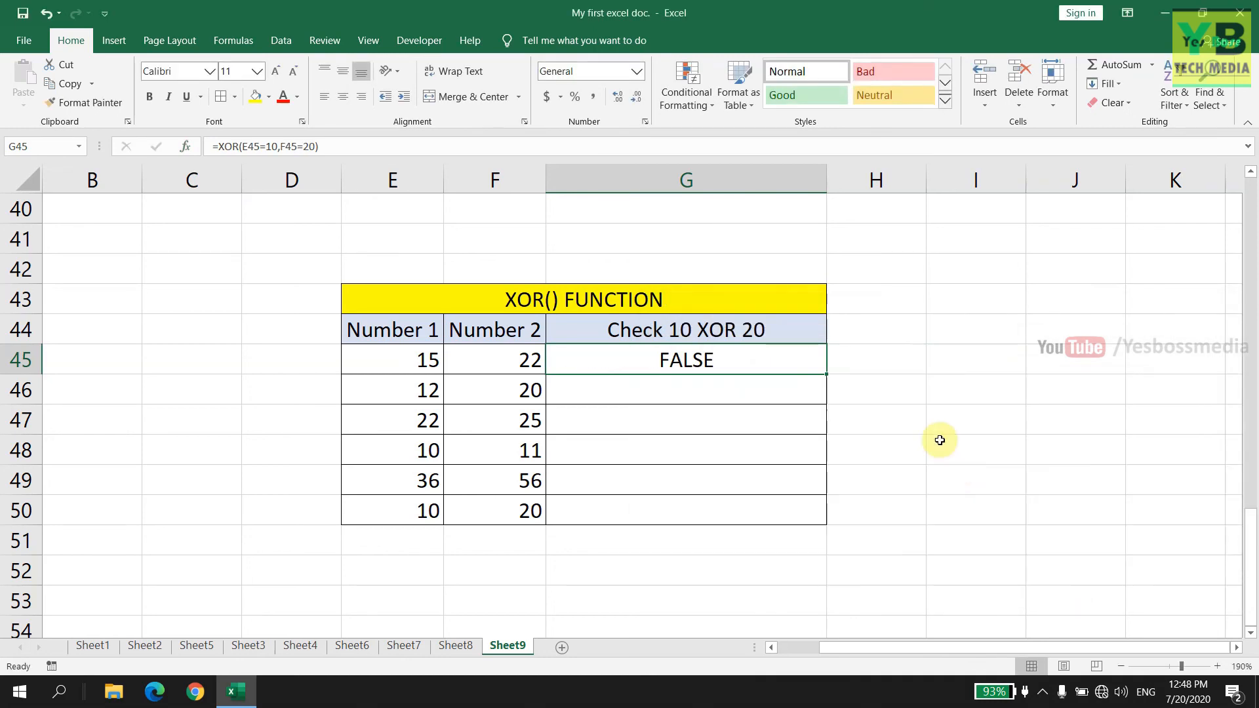
Fill the XOR formula from G45 down to G50 and check row 45's result against its two numbers.
{"action": "left_click_drag", "start_coordinate": [826, 375], "coordinate": [825, 515]}
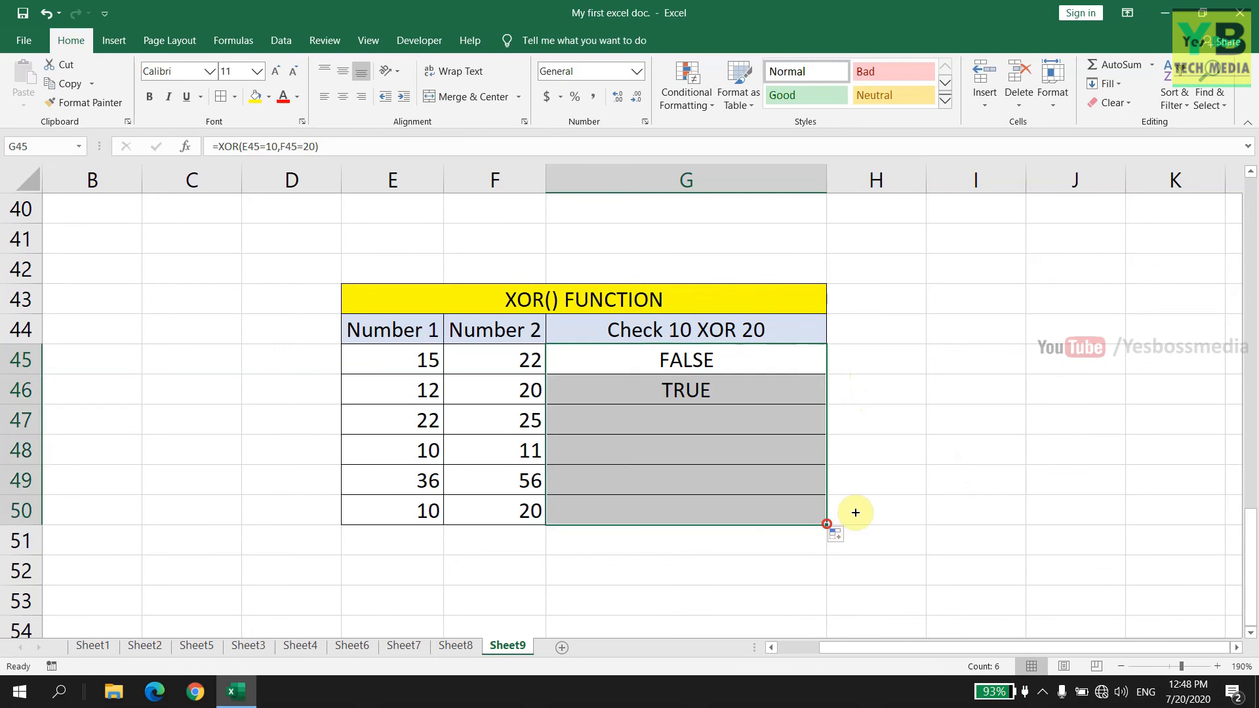
{"action": "left_click", "coordinate": [902, 422]}
{"action": "left_click", "coordinate": [440, 365]}
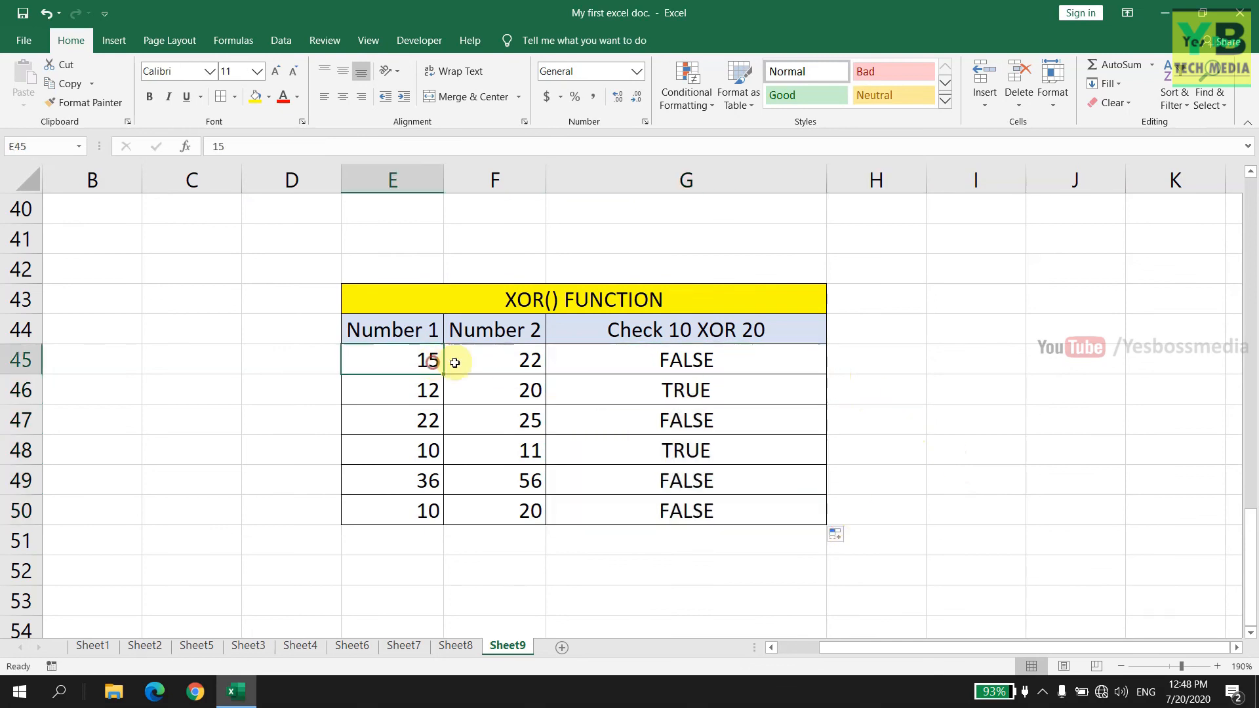
{"action": "left_click", "coordinate": [503, 356]}
{"action": "left_click", "coordinate": [716, 361]}
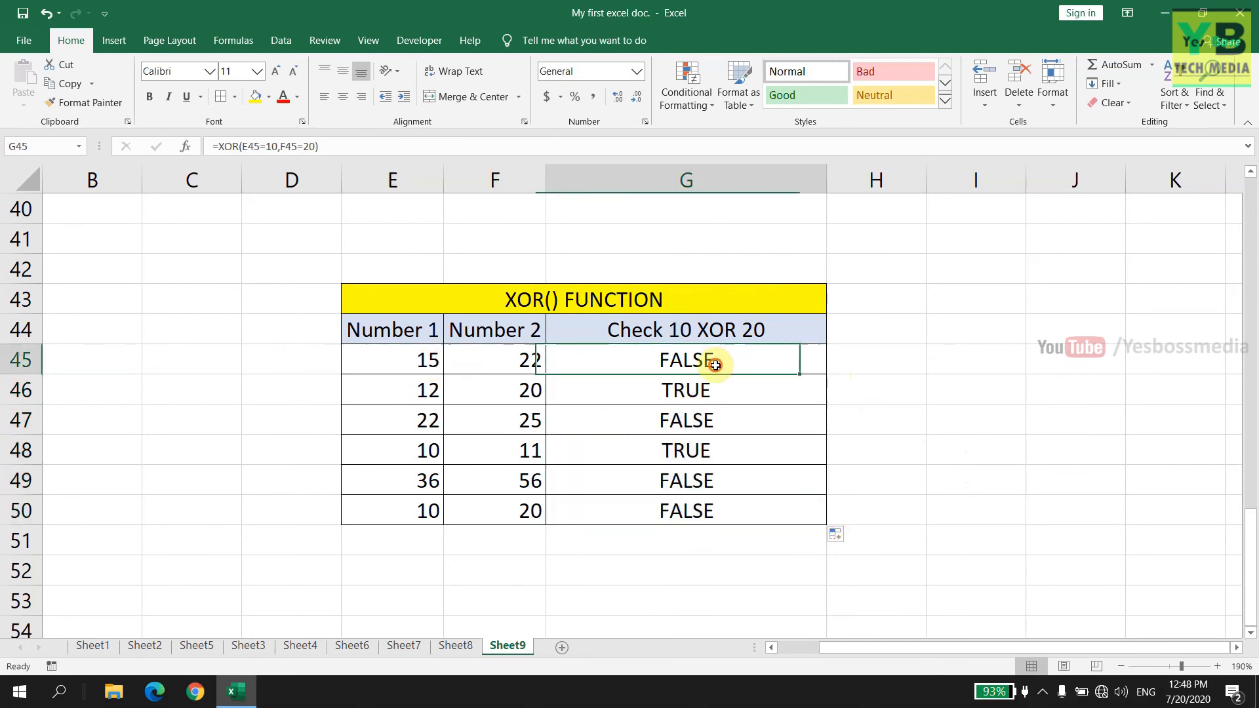
Compare the XOR results in rows 46 and 50 with the Number 1 and Number 2 values beside them.
{"action": "left_click", "coordinate": [434, 391]}
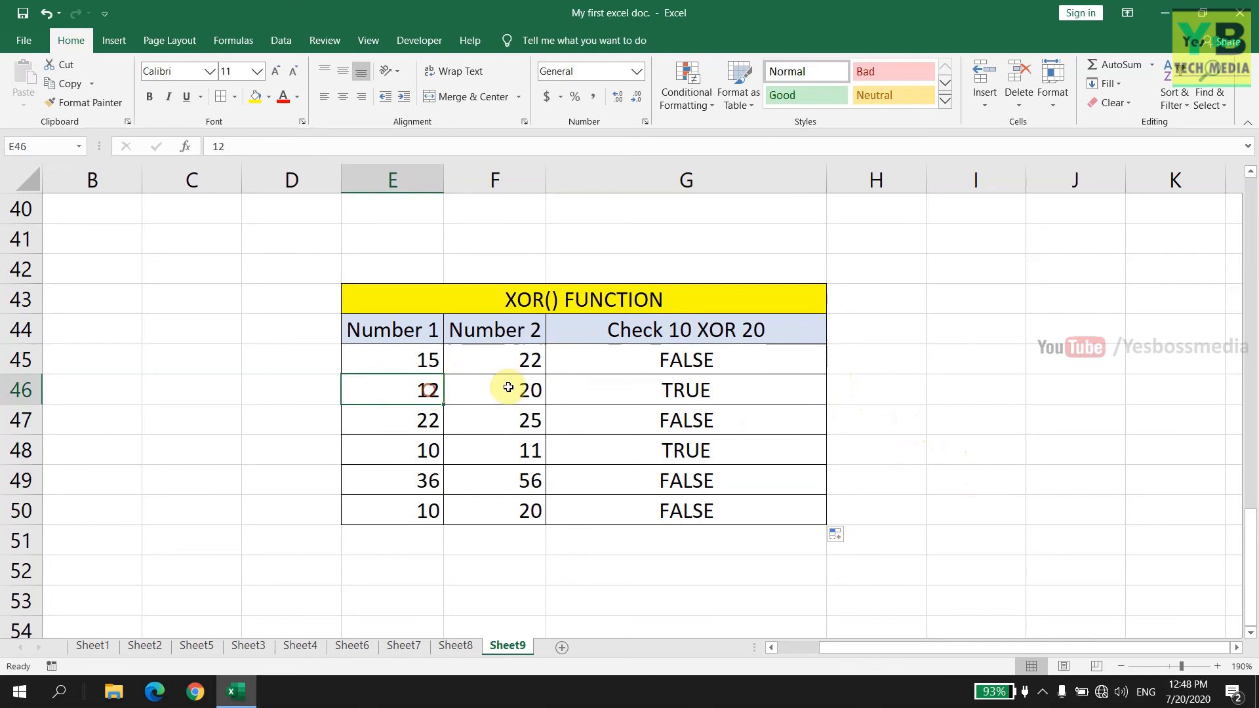
{"action": "left_click", "coordinate": [528, 390]}
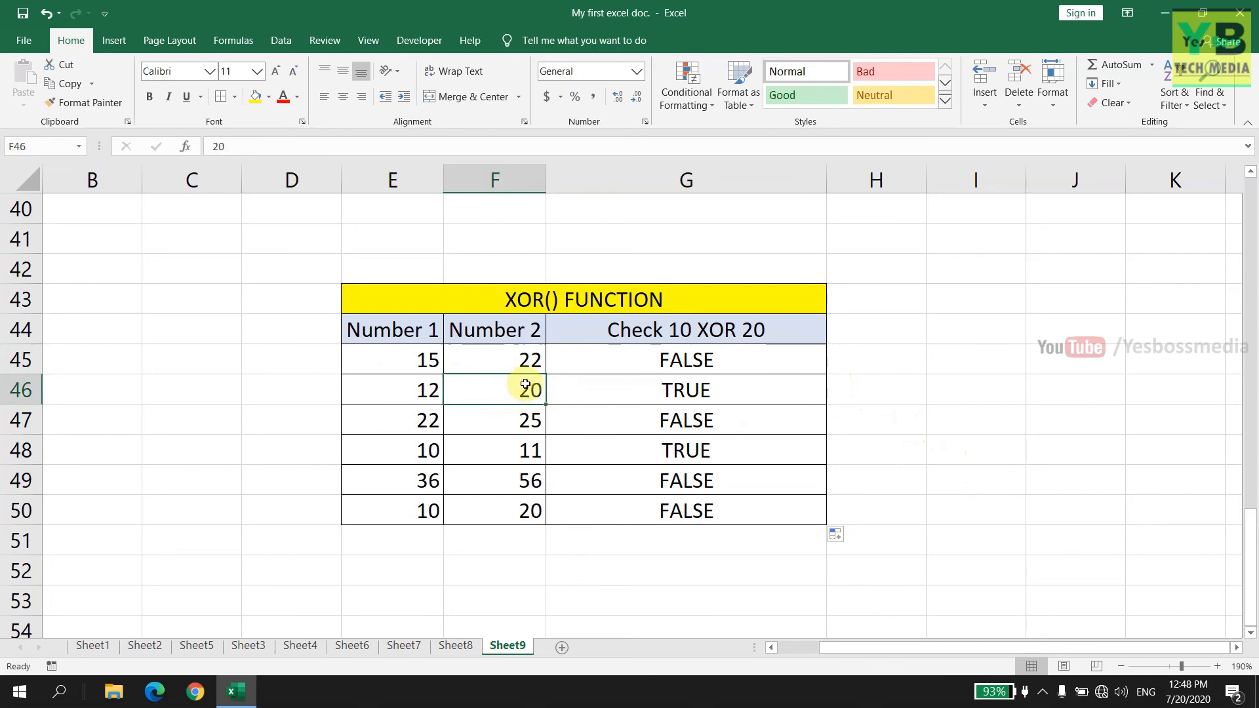
{"action": "left_click", "coordinate": [430, 394]}
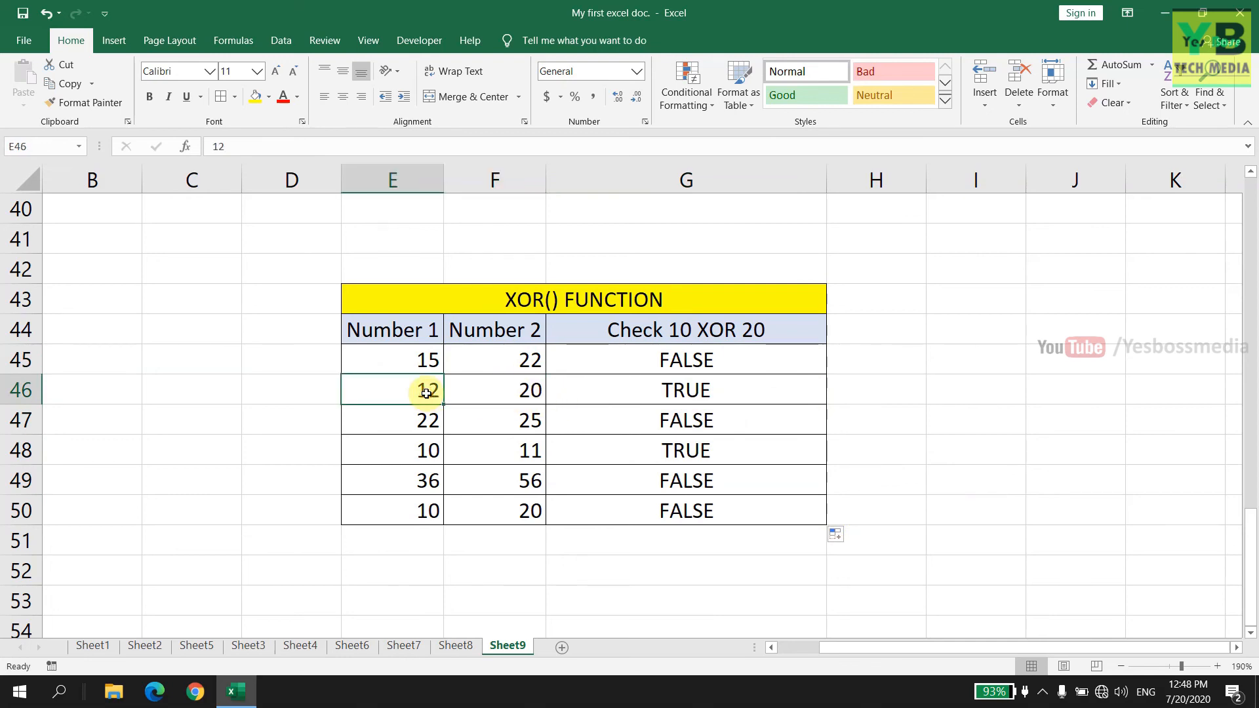
{"action": "left_click", "coordinate": [506, 392]}
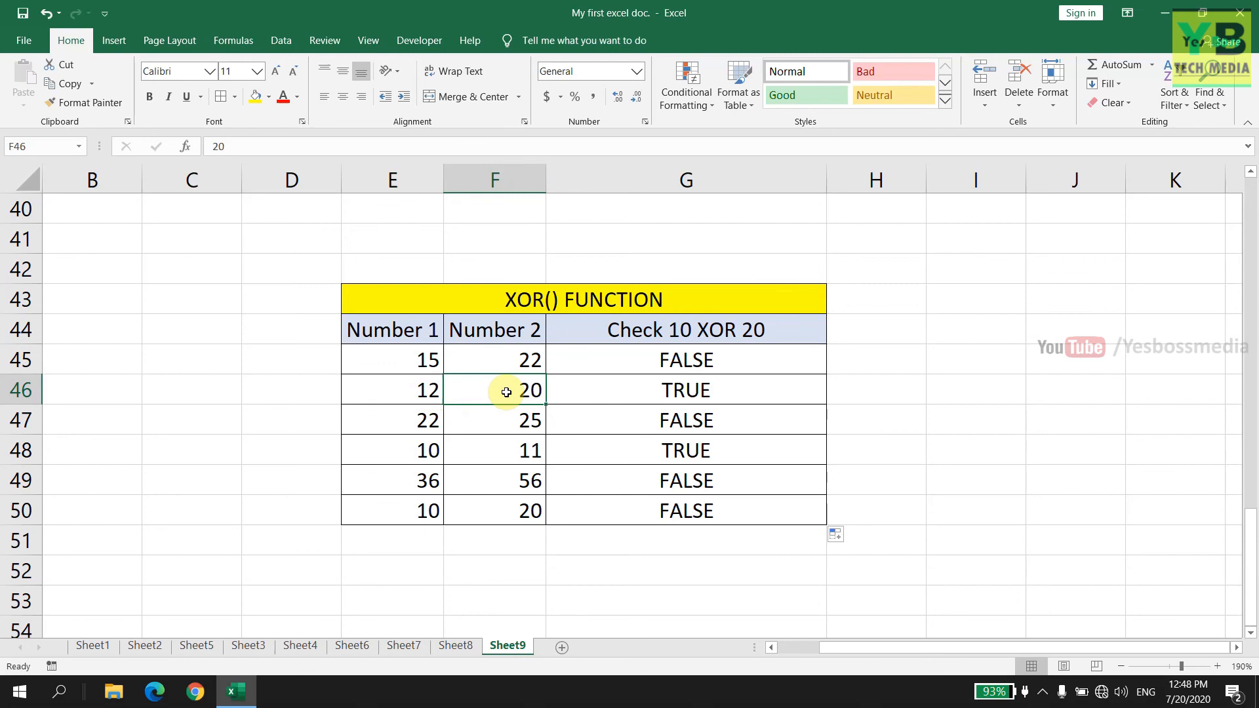
{"action": "left_click", "coordinate": [642, 391]}
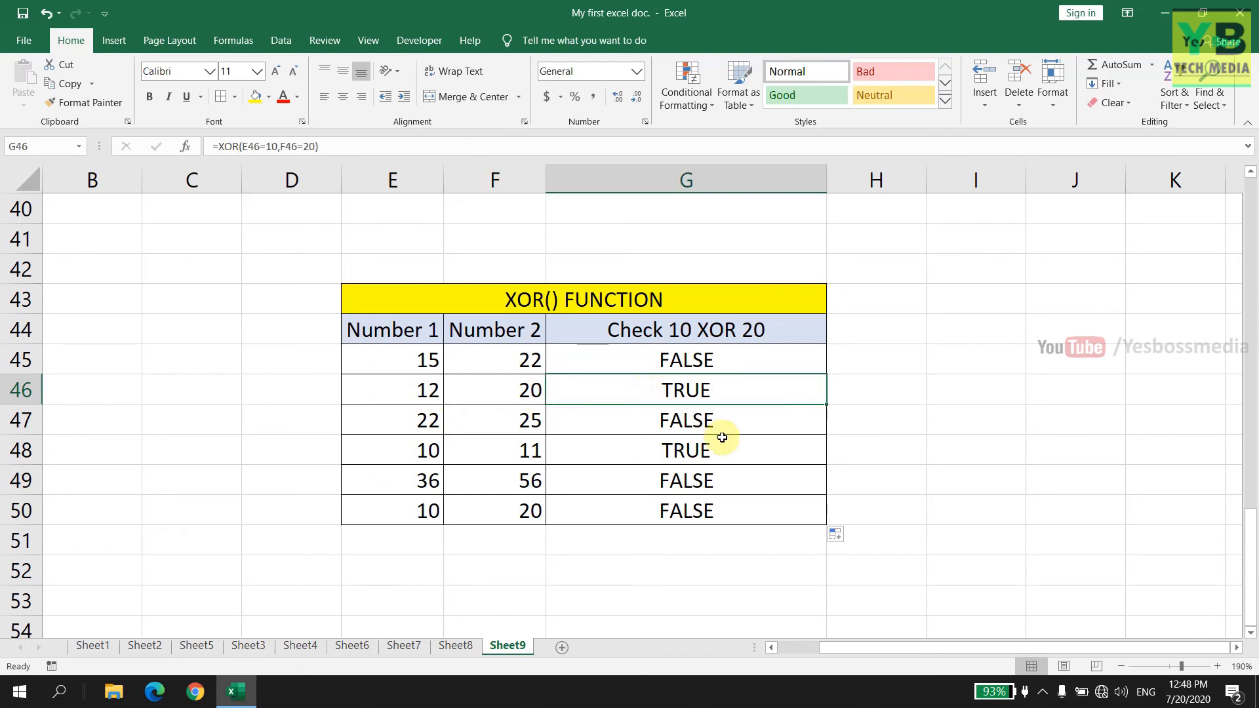
{"action": "left_click", "coordinate": [420, 515]}
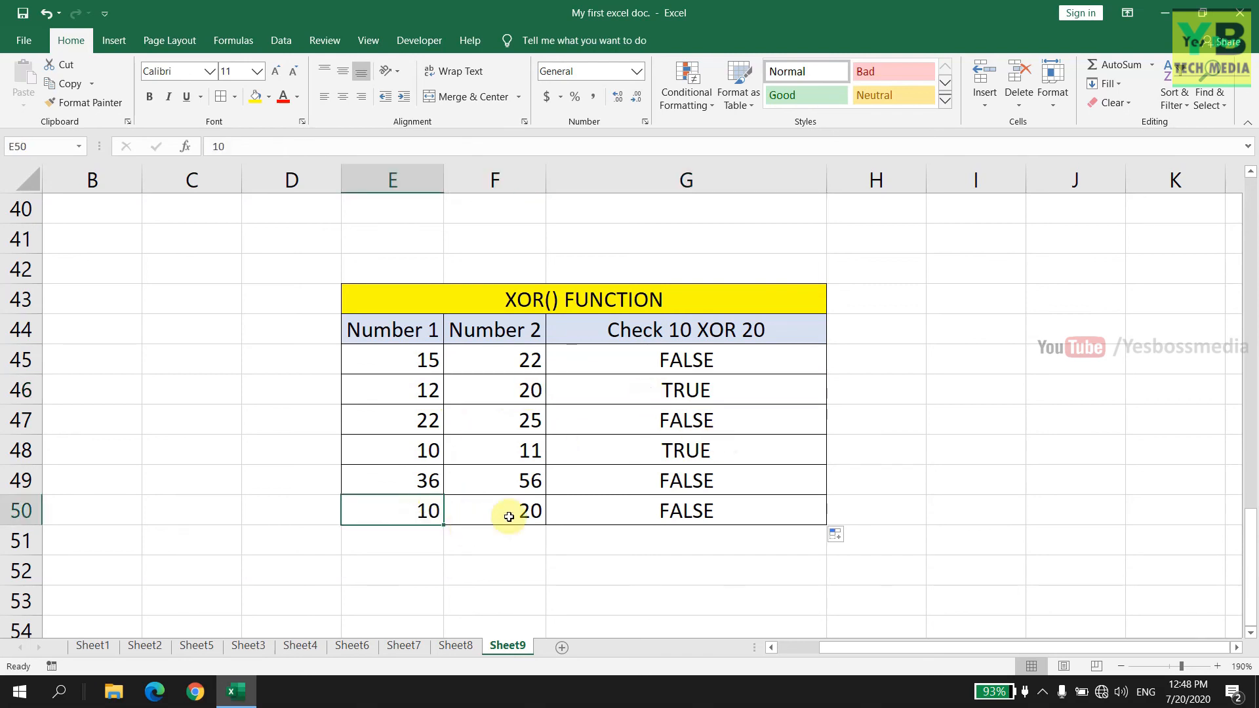
{"action": "left_click", "coordinate": [531, 523]}
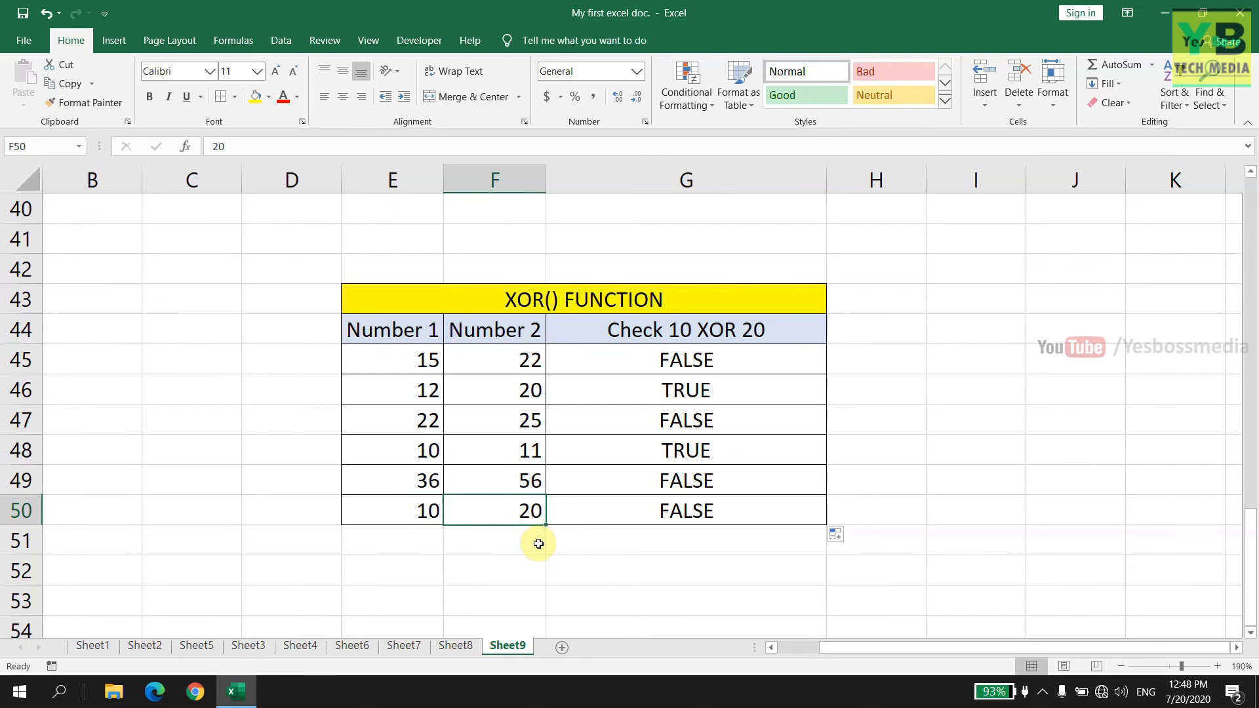
{"action": "left_click", "coordinate": [603, 457]}
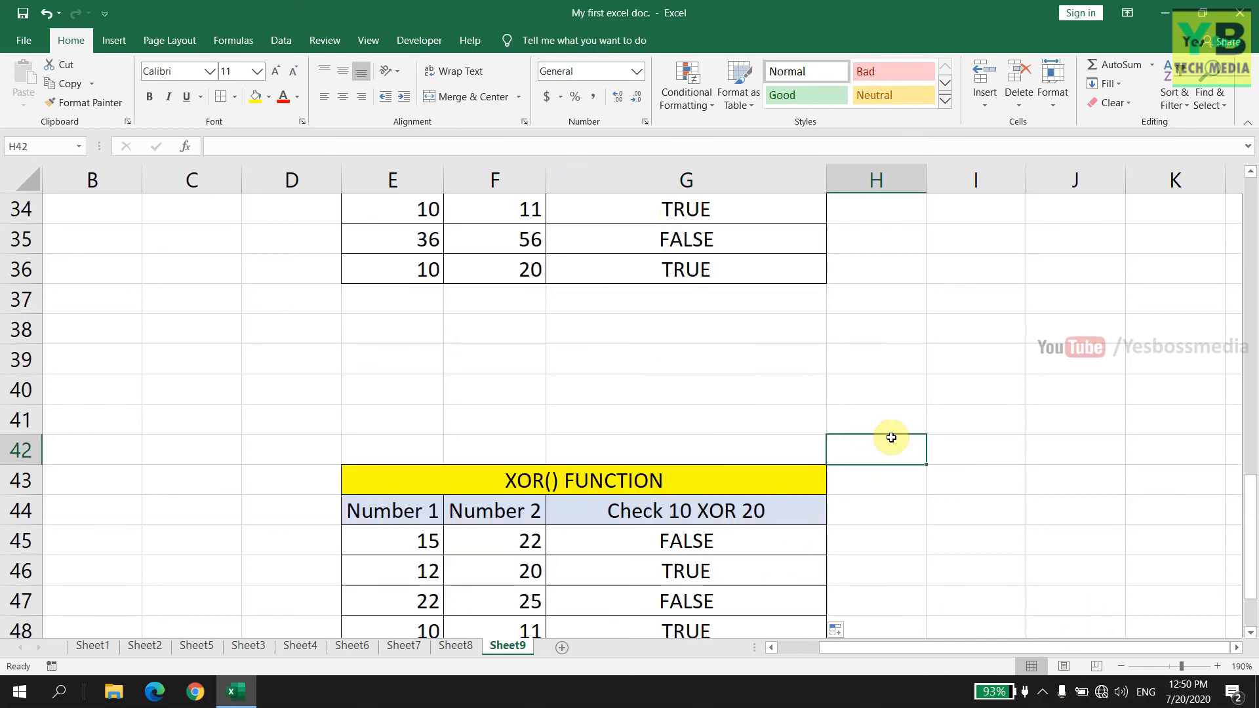
{"action": "scroll", "coordinate": [890, 407], "scroll_direction": "up", "scroll_amount": 3}
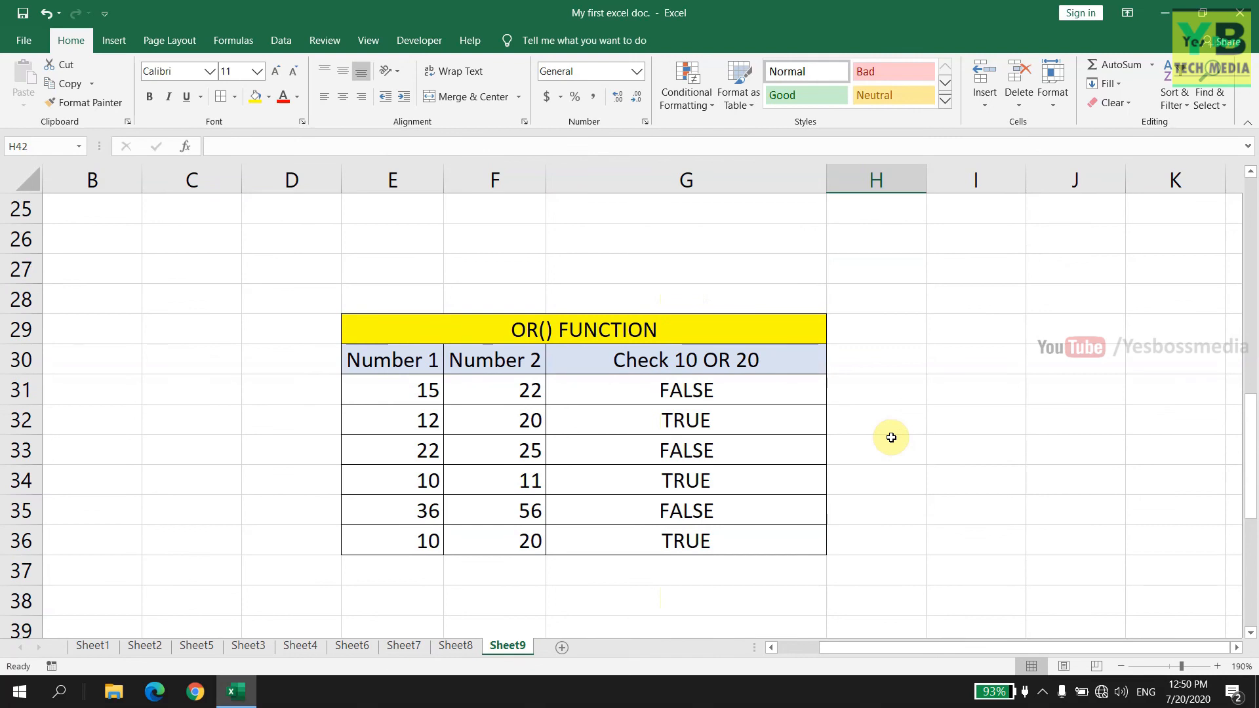
{"action": "scroll", "coordinate": [891, 438], "scroll_direction": "up", "scroll_amount": 5}
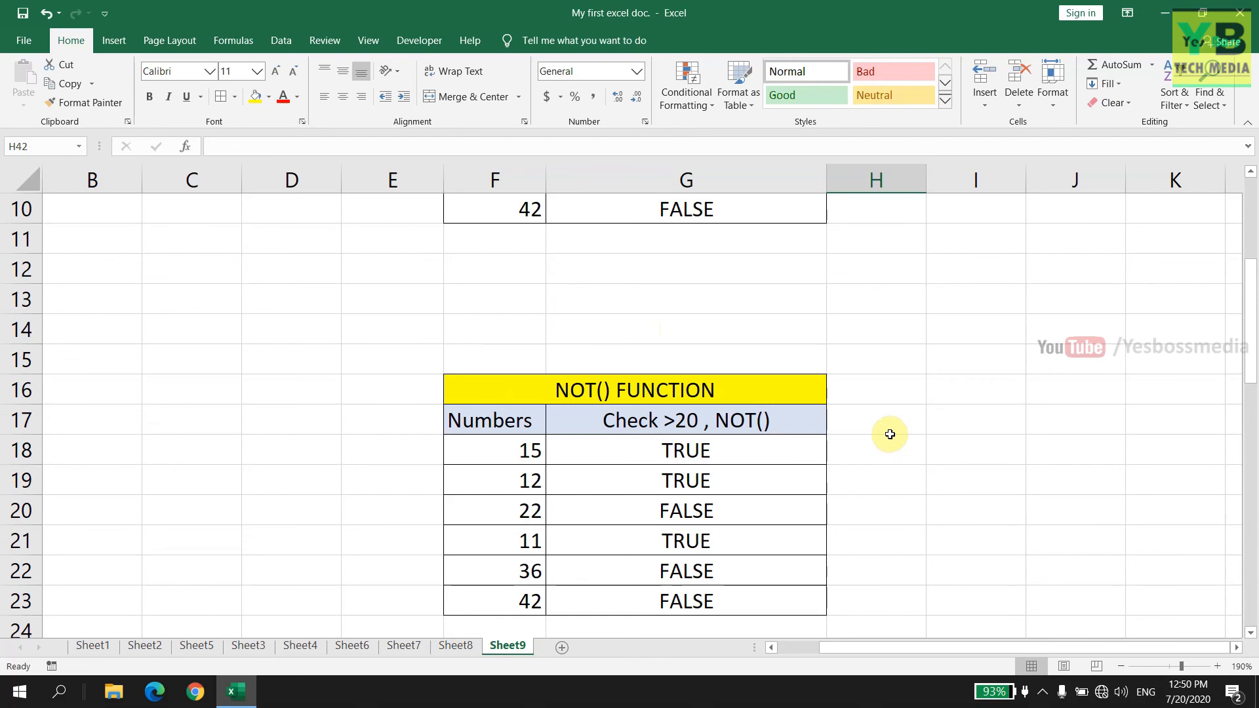
{"action": "scroll", "coordinate": [890, 434], "scroll_direction": "down", "scroll_amount": 12}
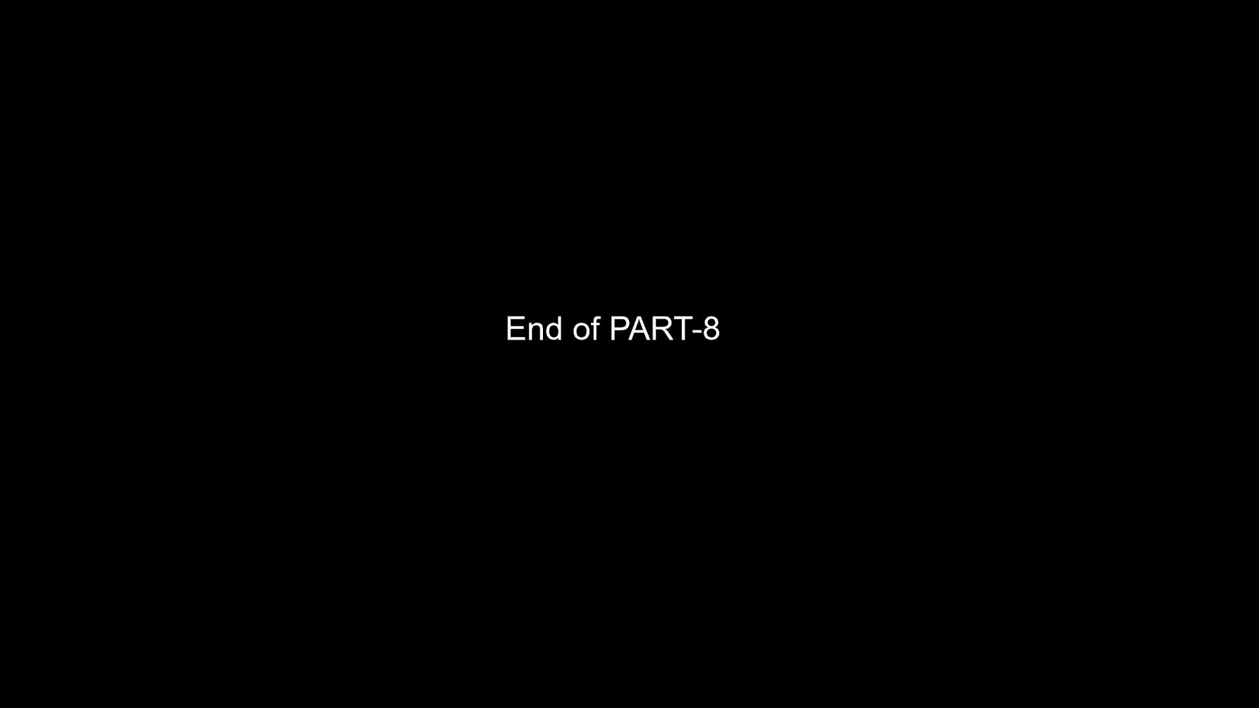